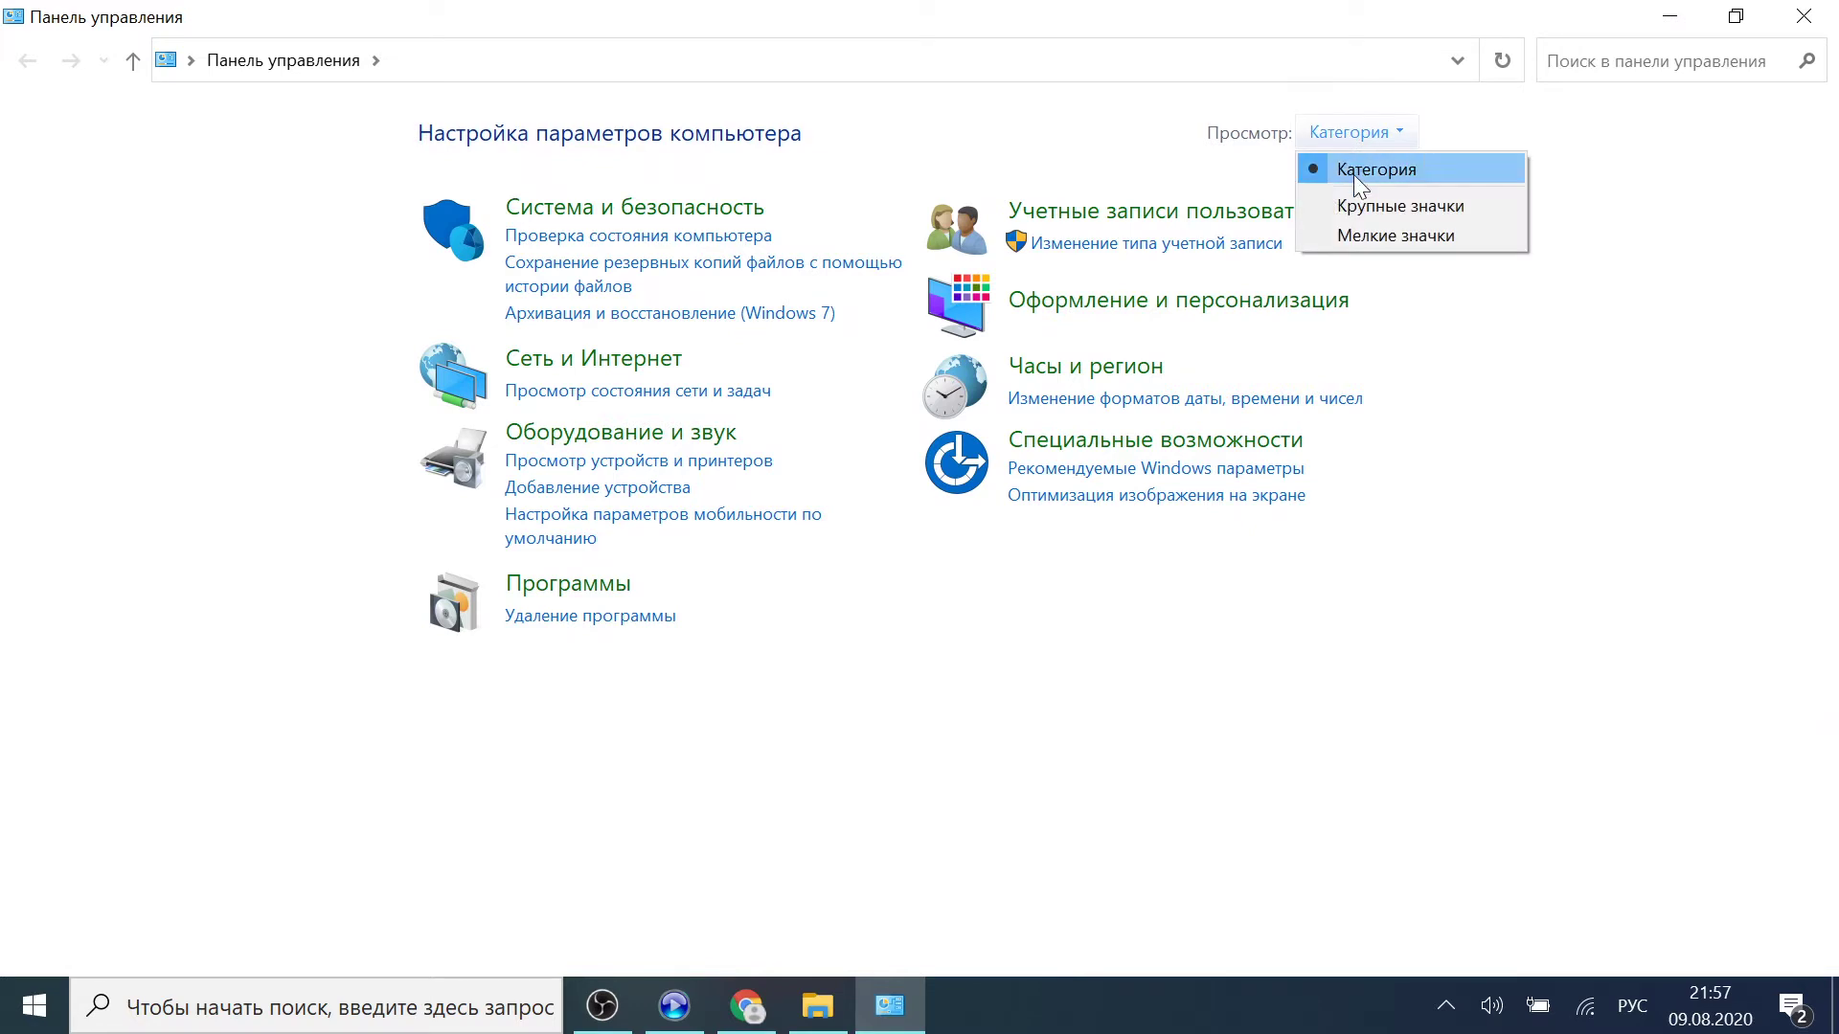
Step: Switch the Control Panel view to Крупные значки and back to Категория
click(1362, 203)
click(1651, 141)
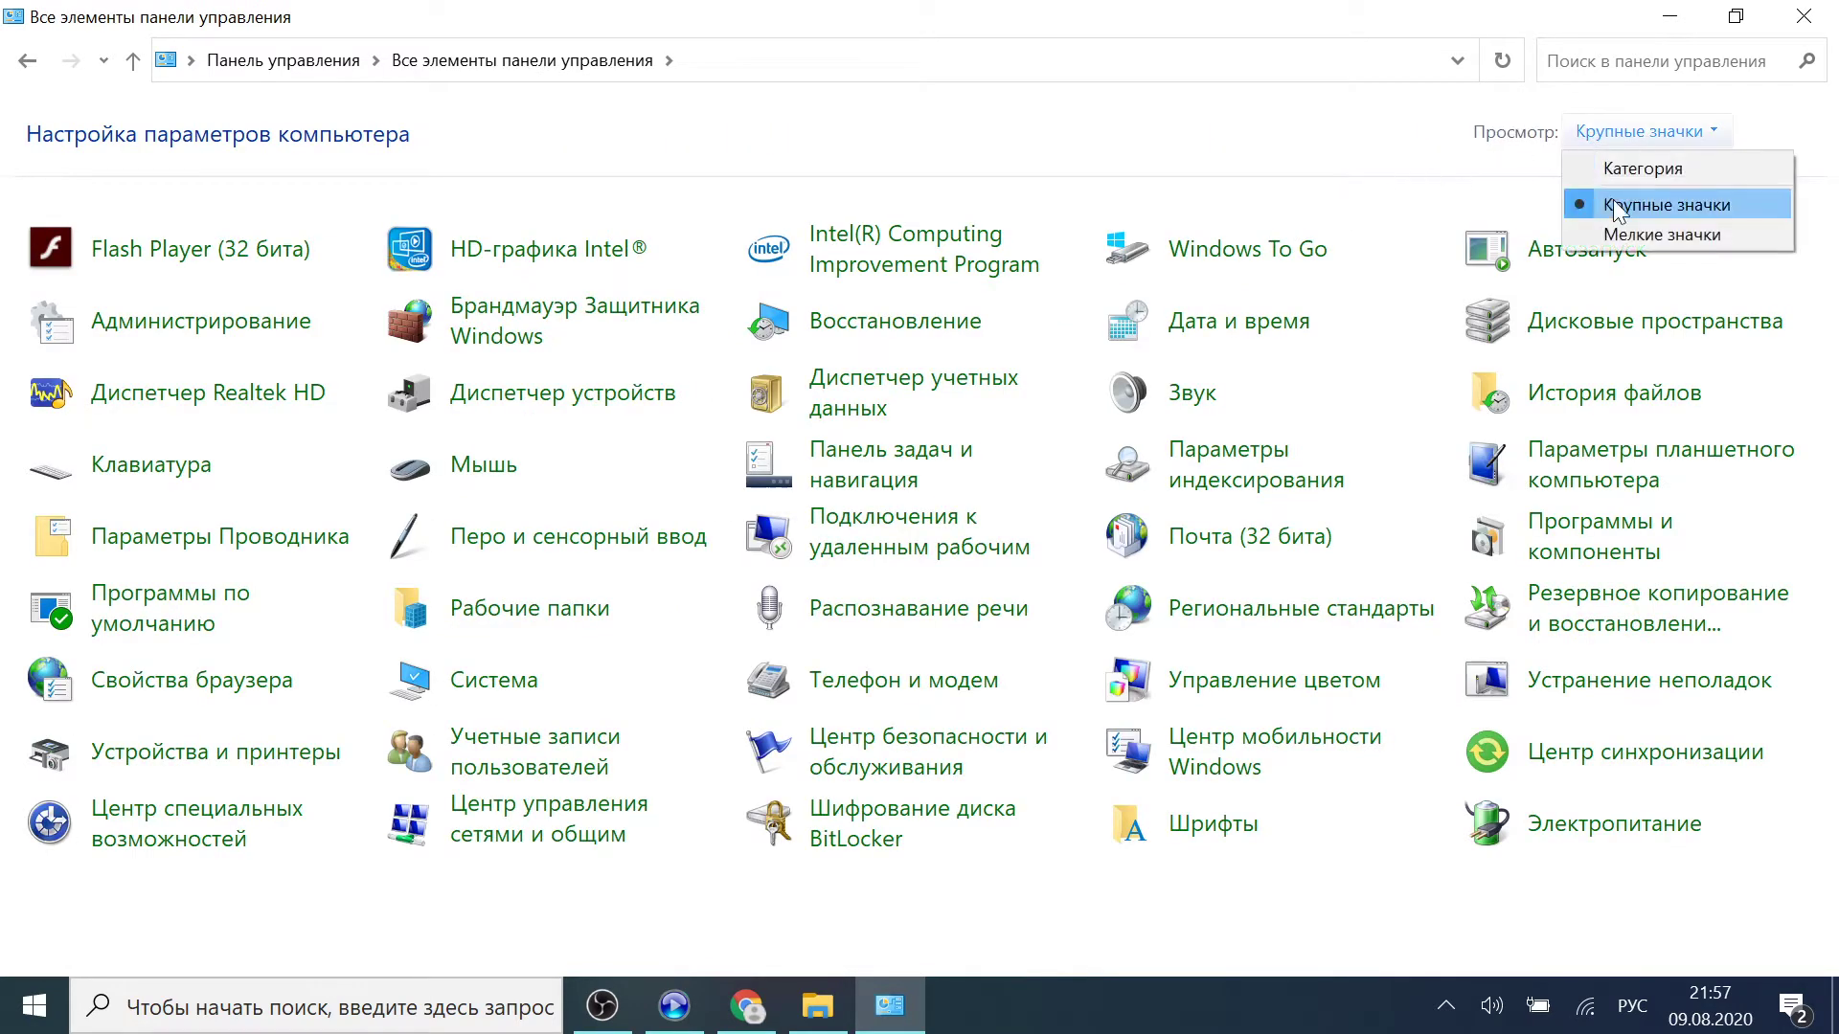
click(1637, 171)
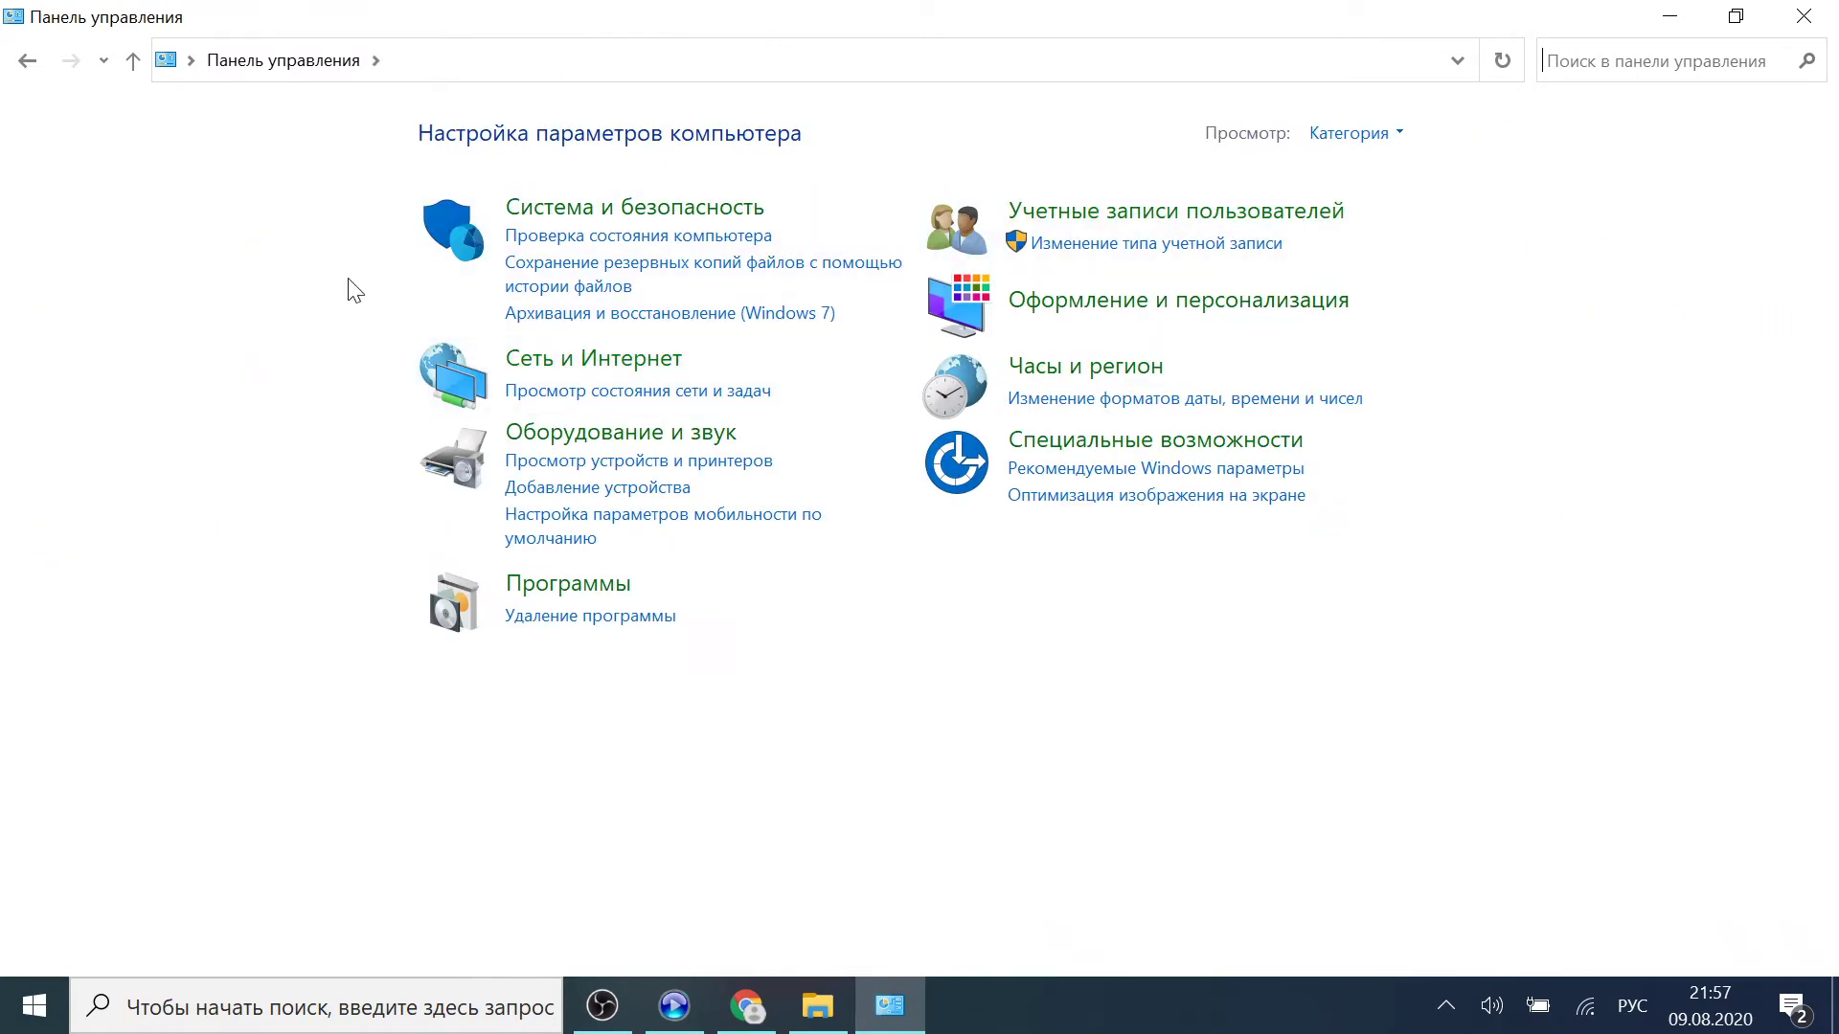
Step: Open the additional sharing settings (Дополнительные параметры общего доступа) of the Network and Sharing Center under Сеть и Интернет
click(575, 211)
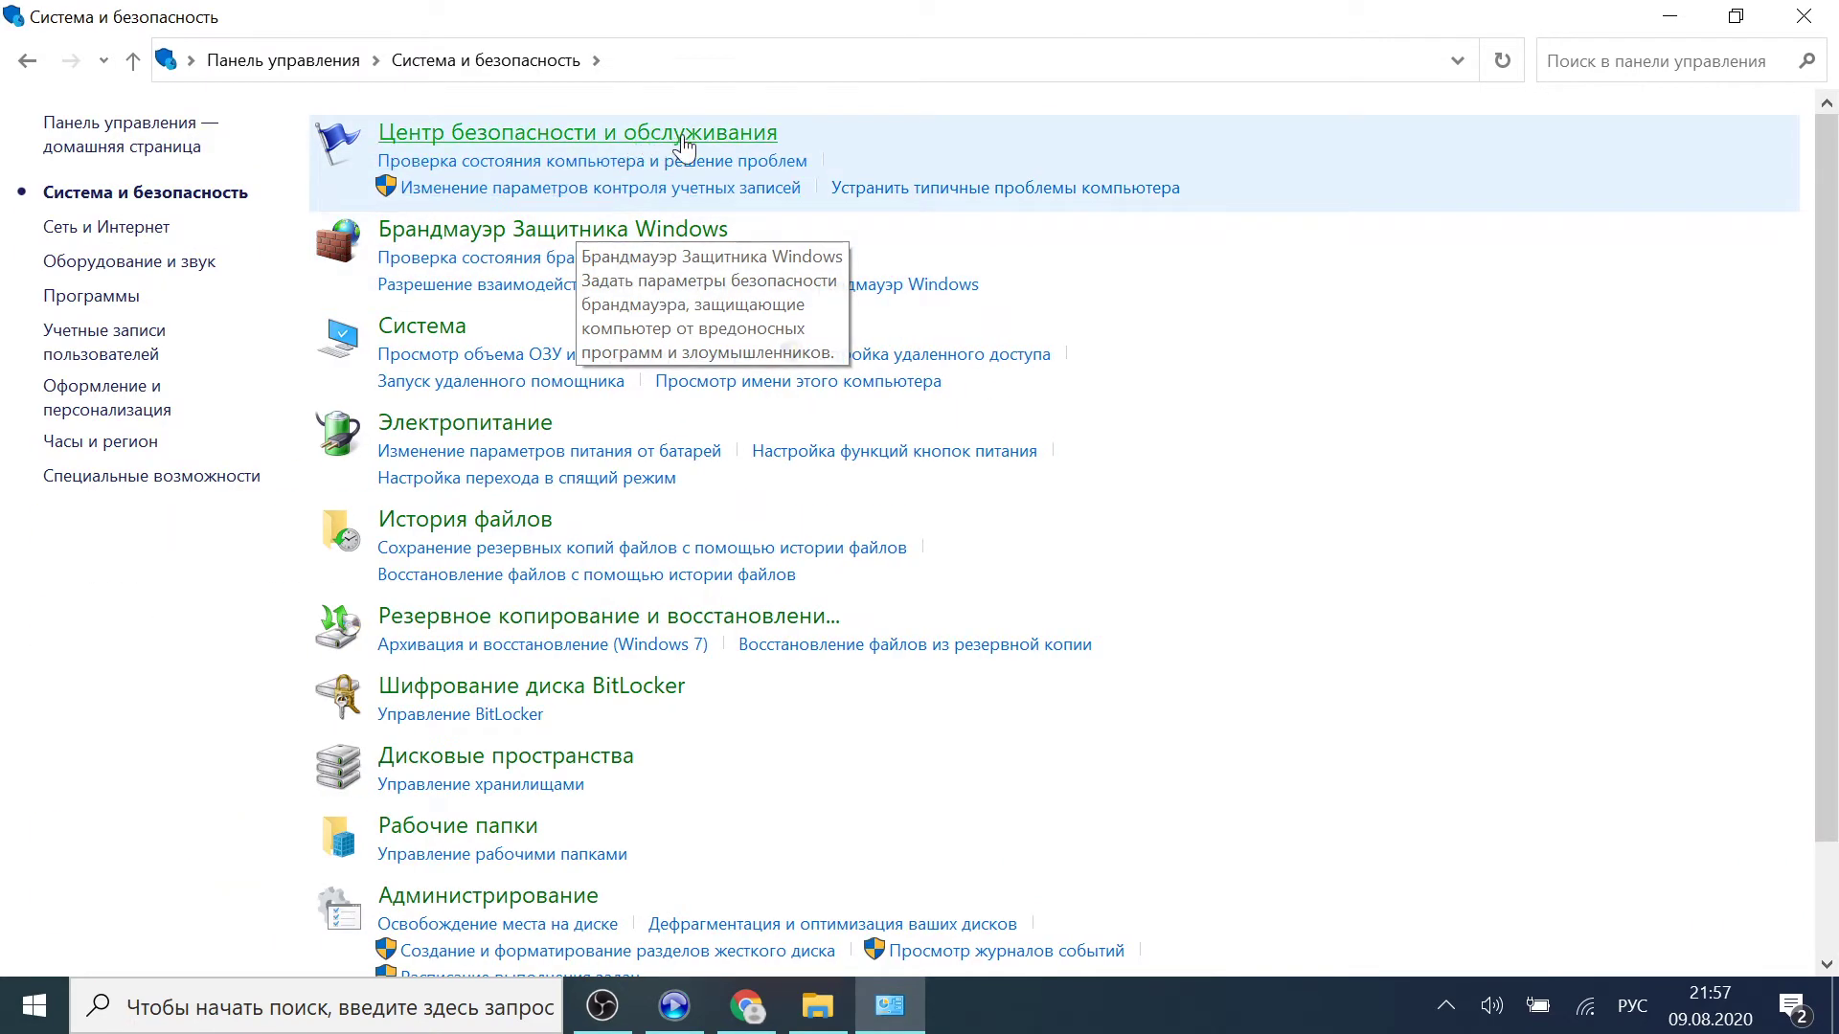
click(27, 60)
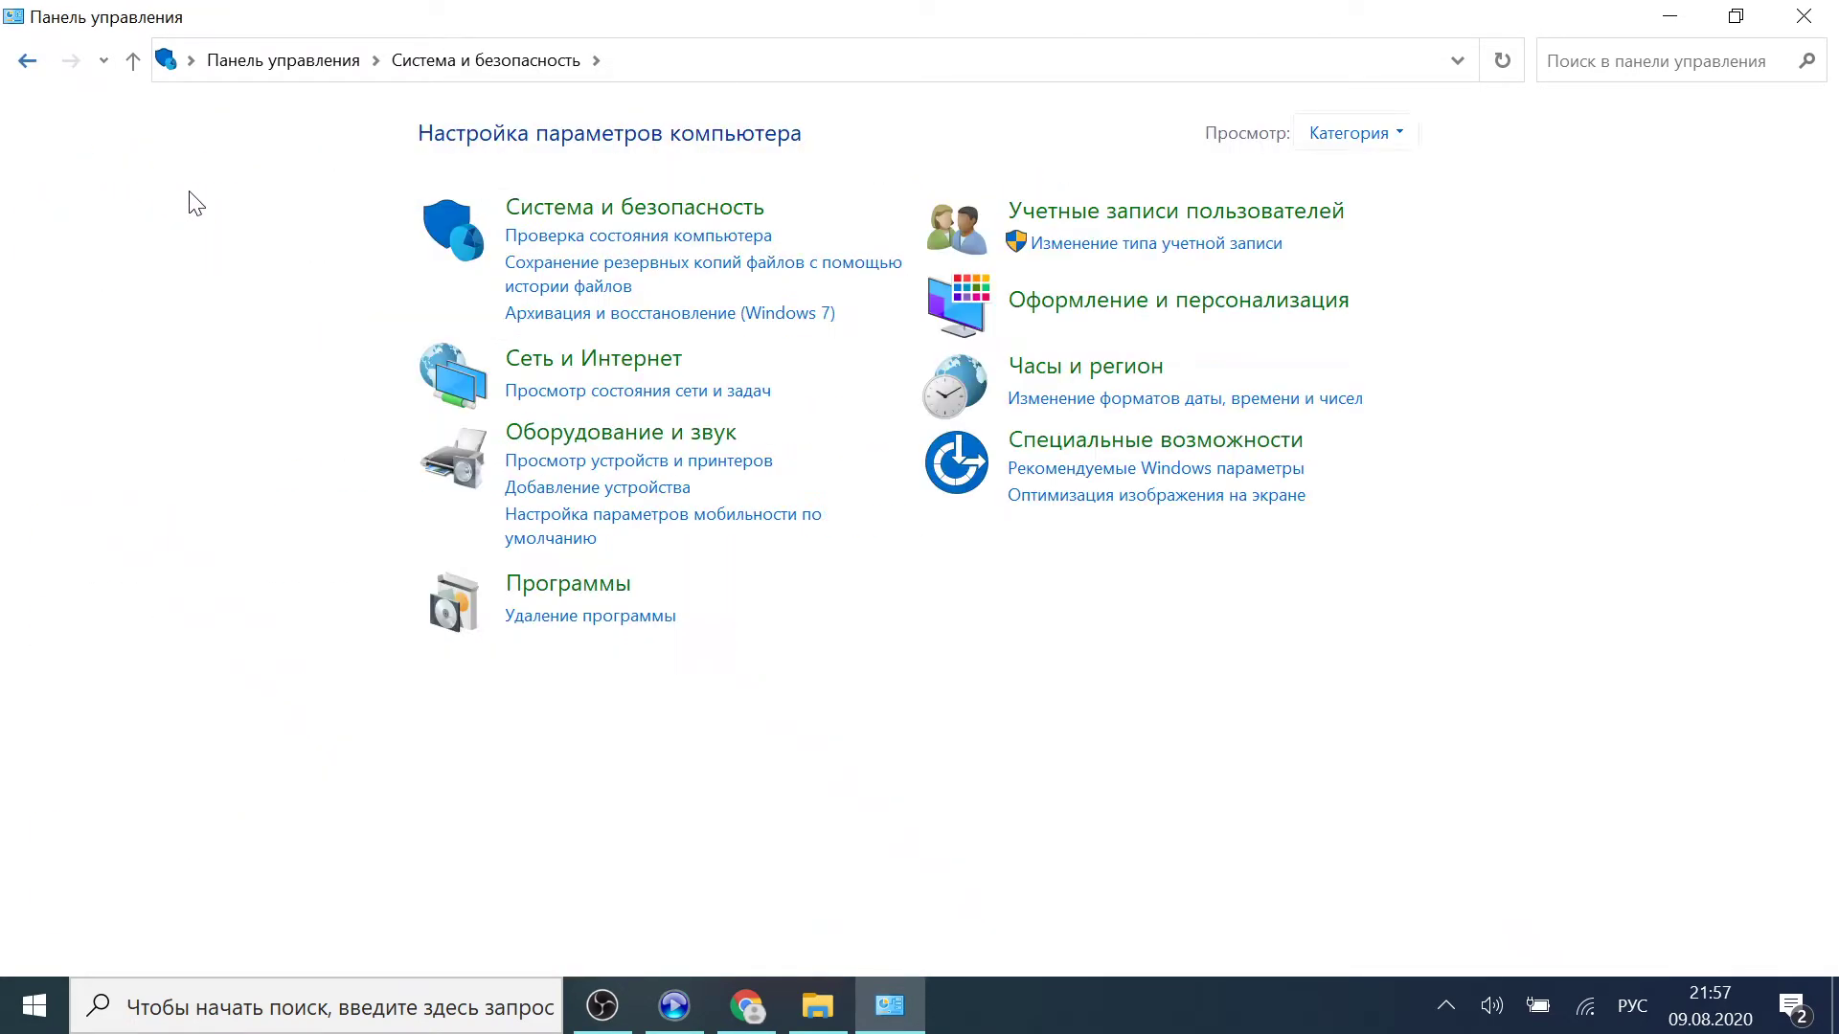
click(614, 369)
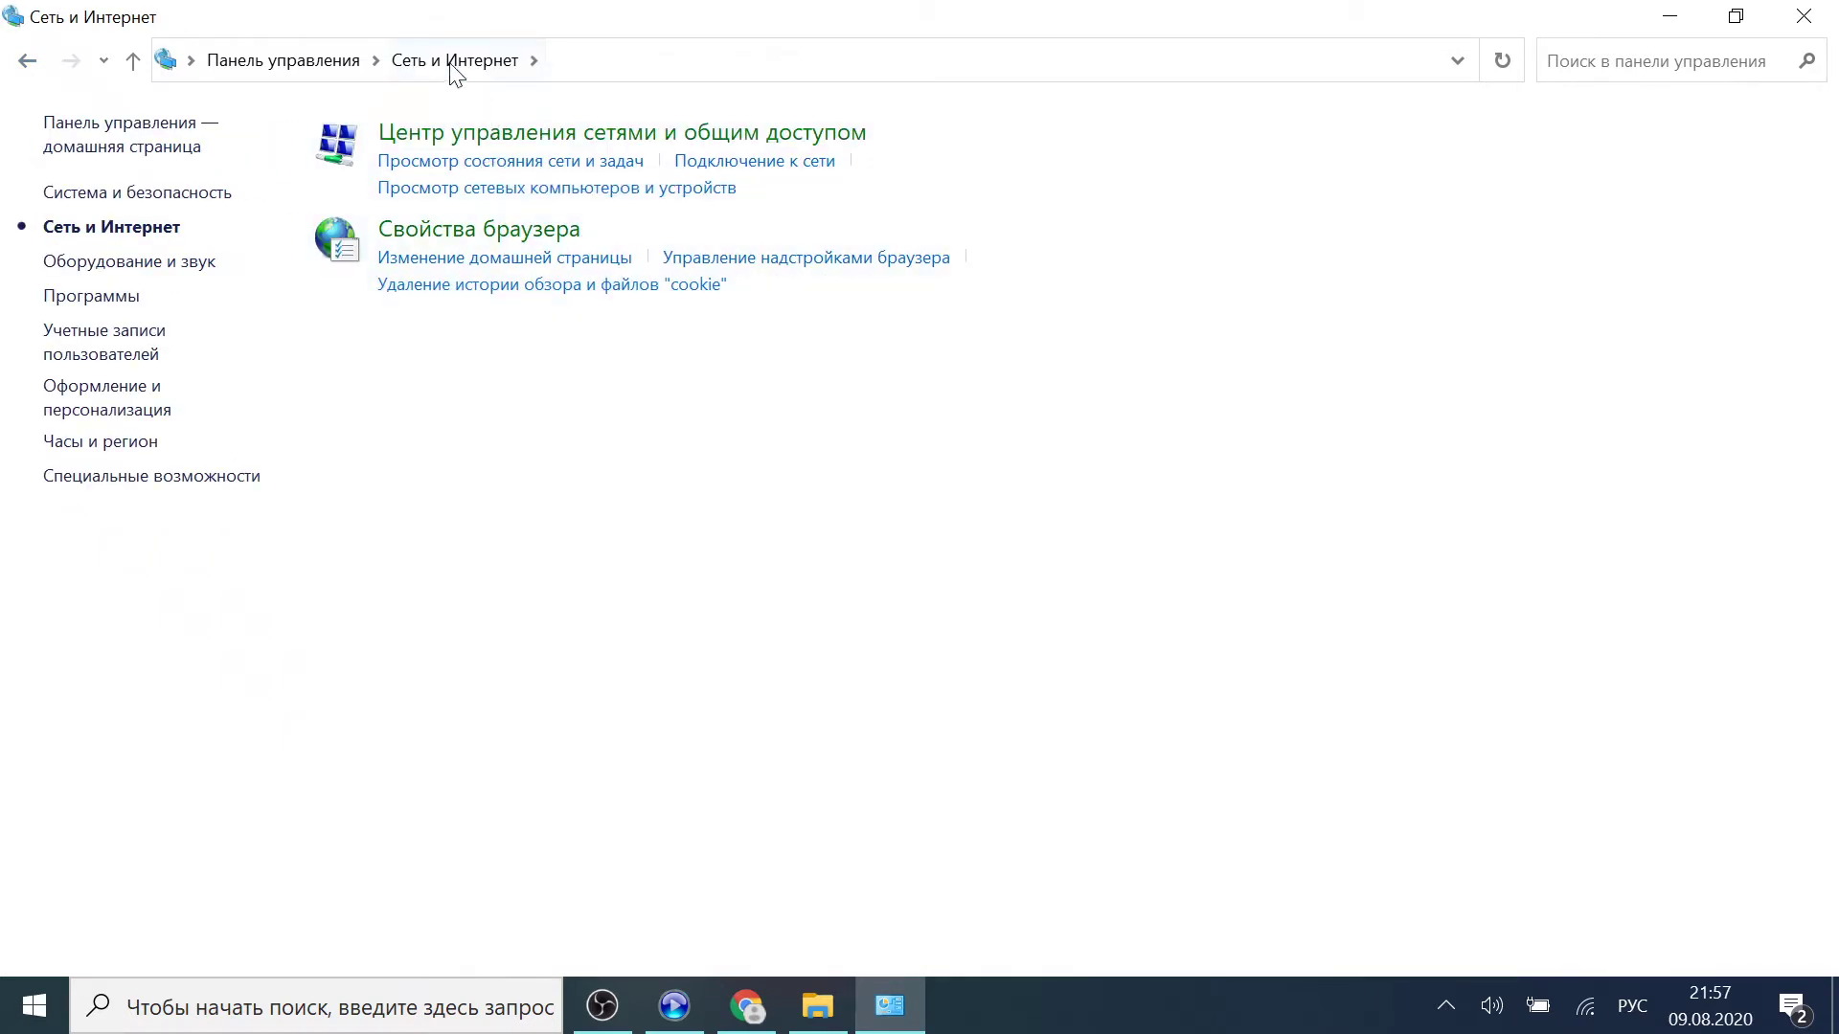
click(646, 134)
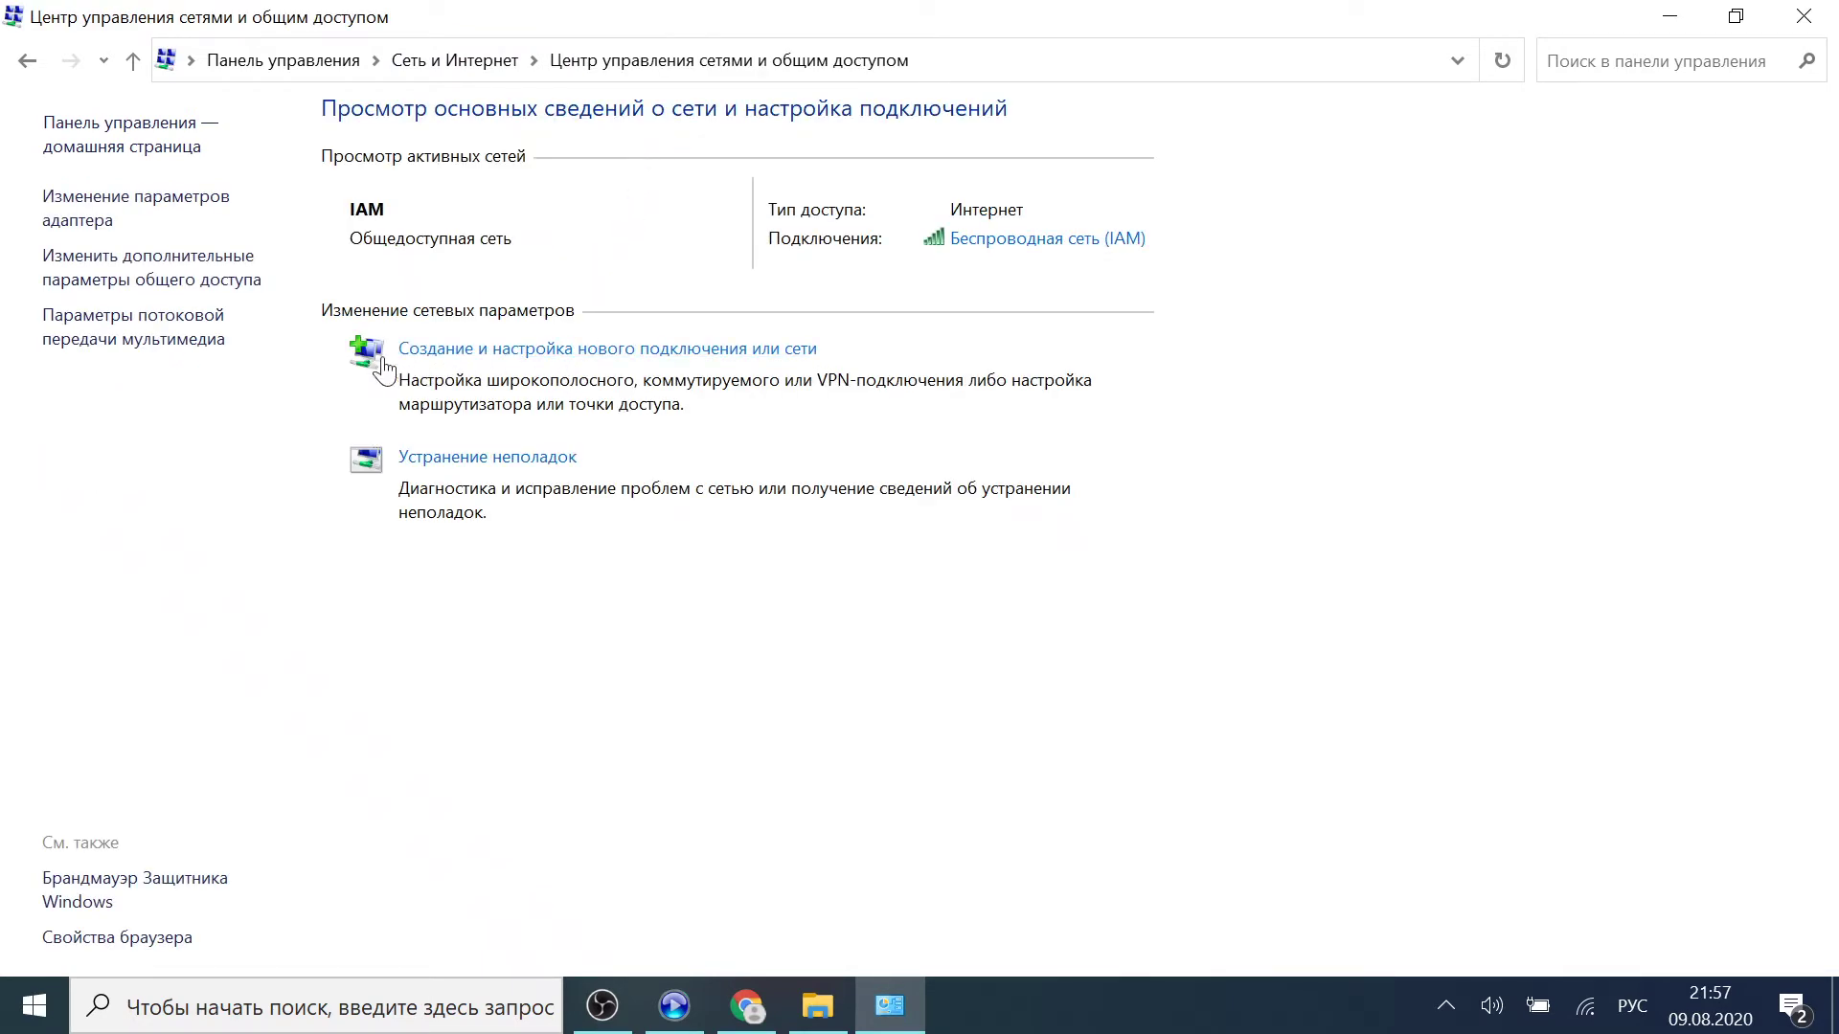
click(188, 278)
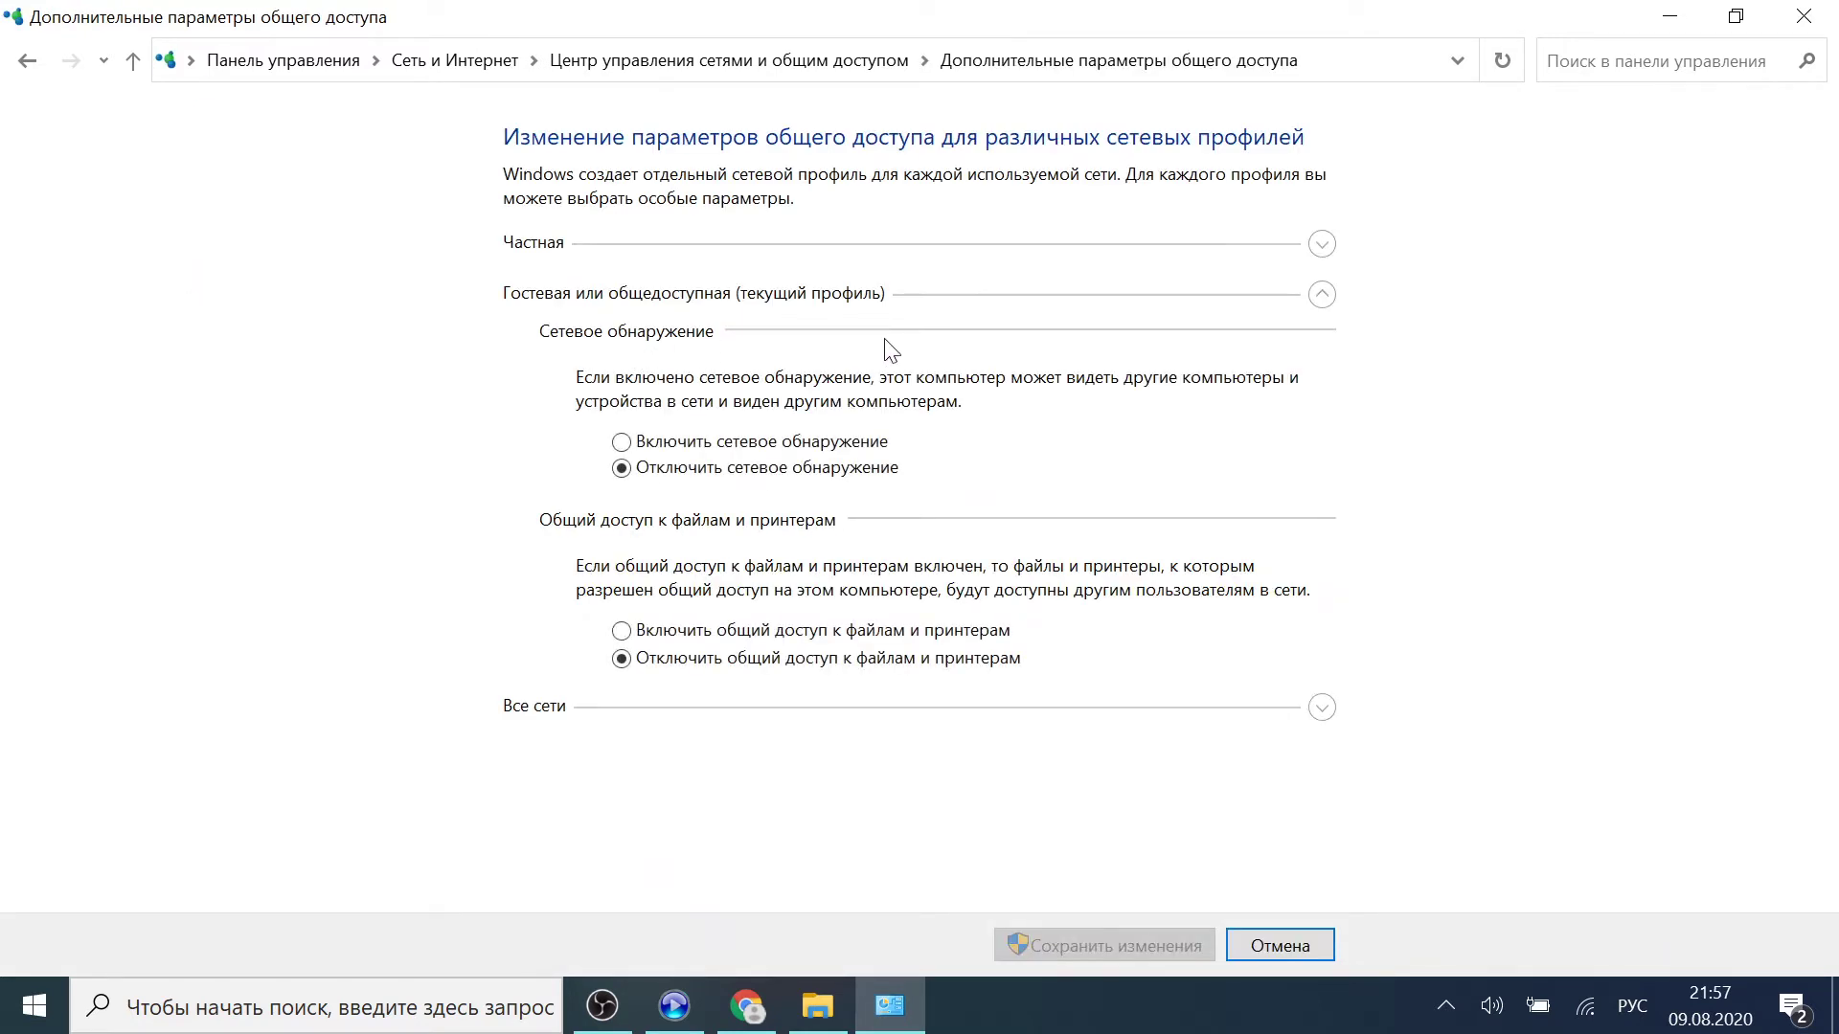
Step: Review the network discovery and file sharing options of the Частная and Гостевая или общедоступная profiles
click(1321, 294)
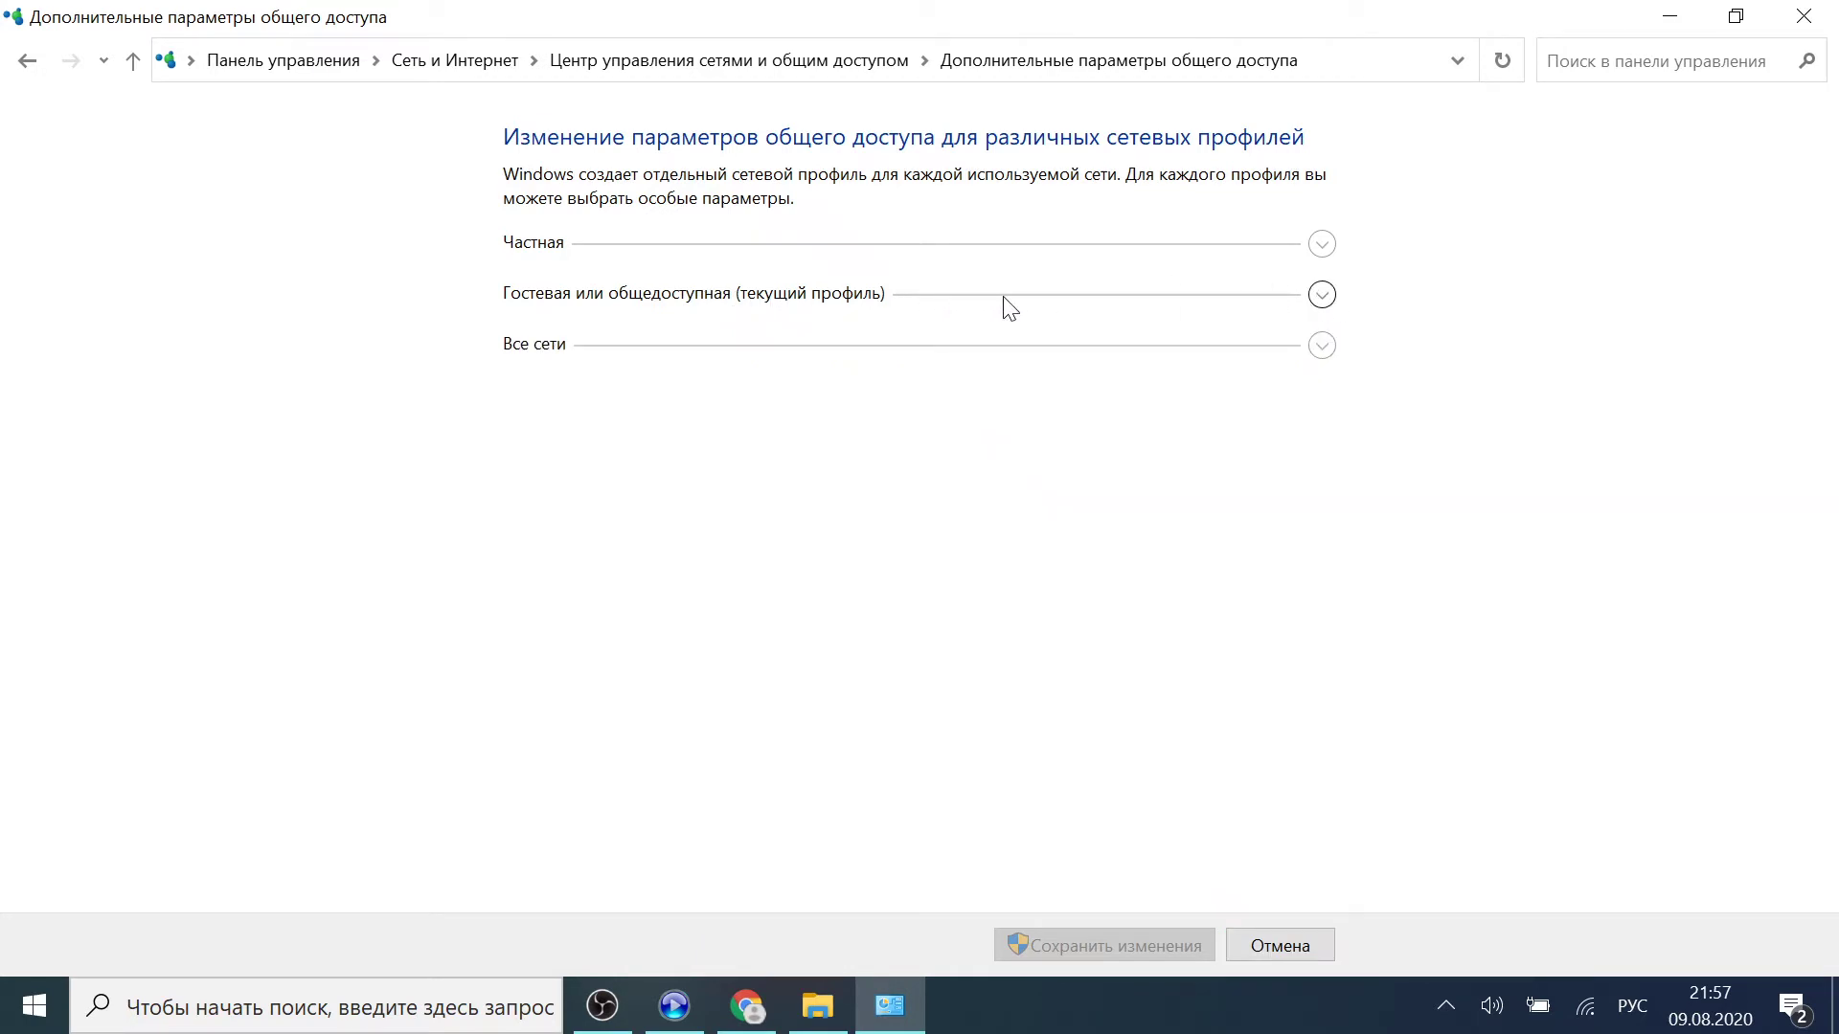
click(1322, 247)
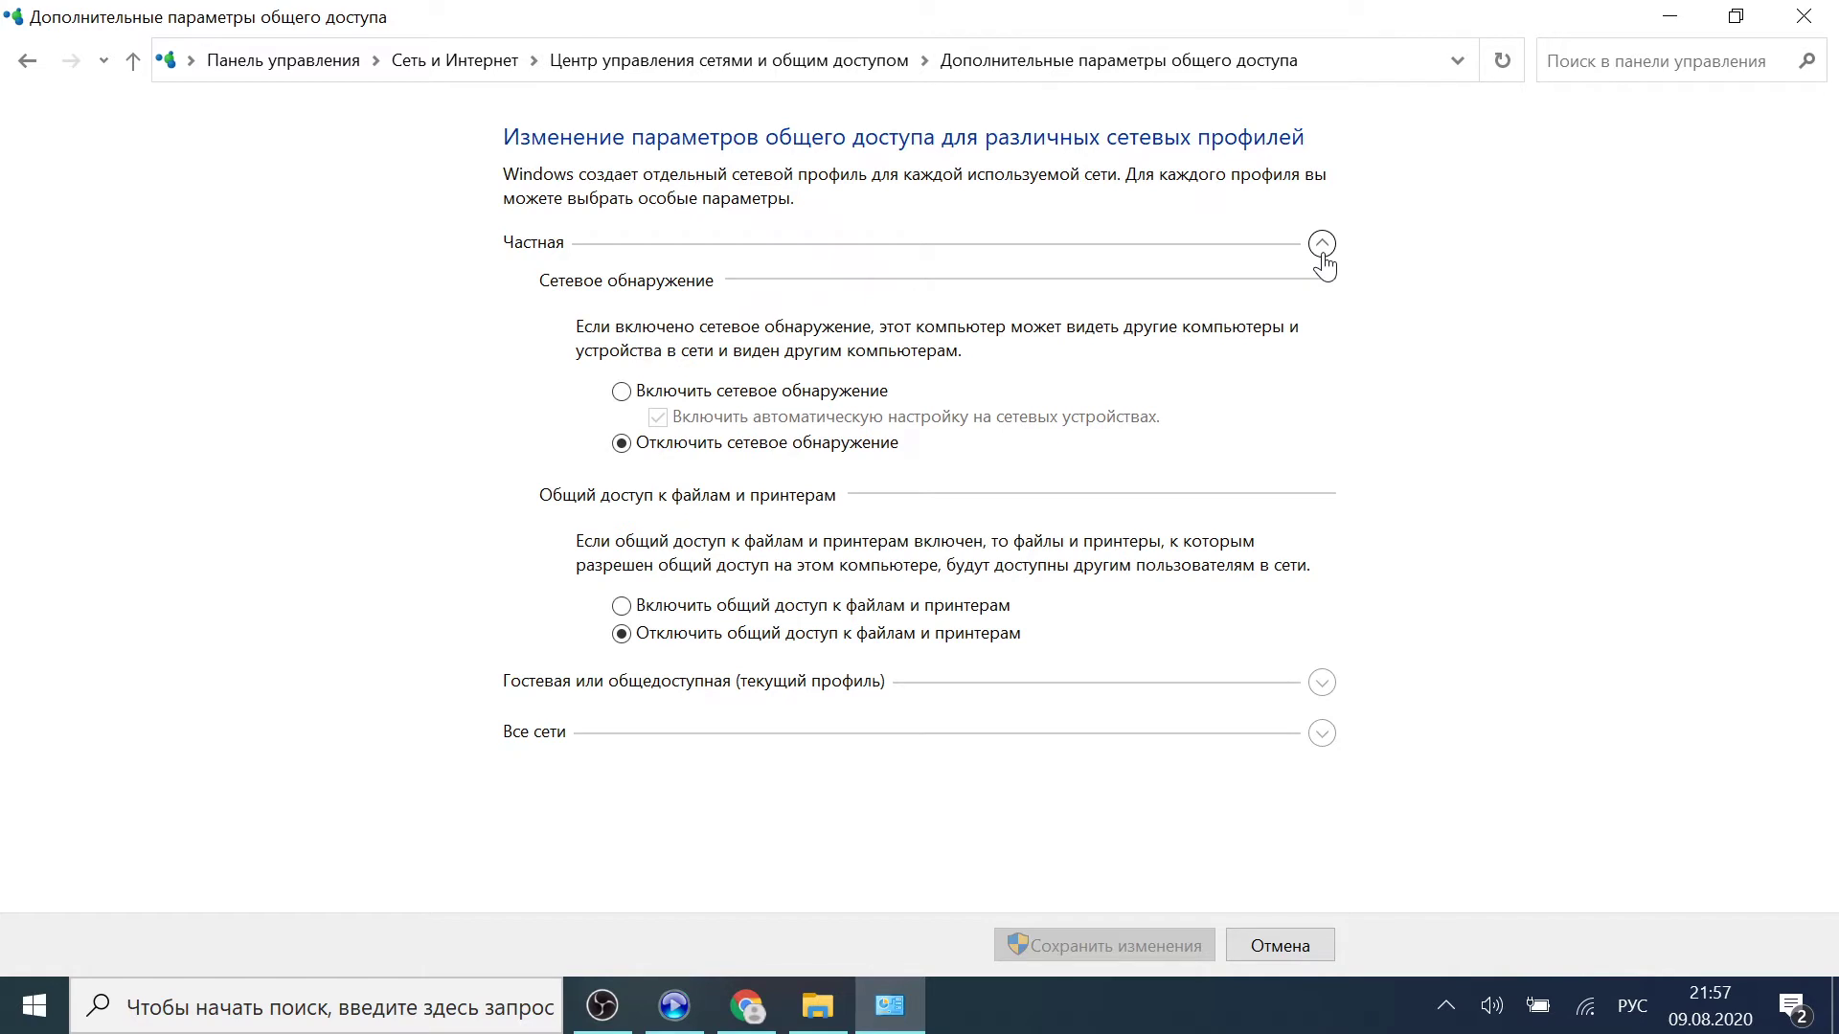
click(1323, 256)
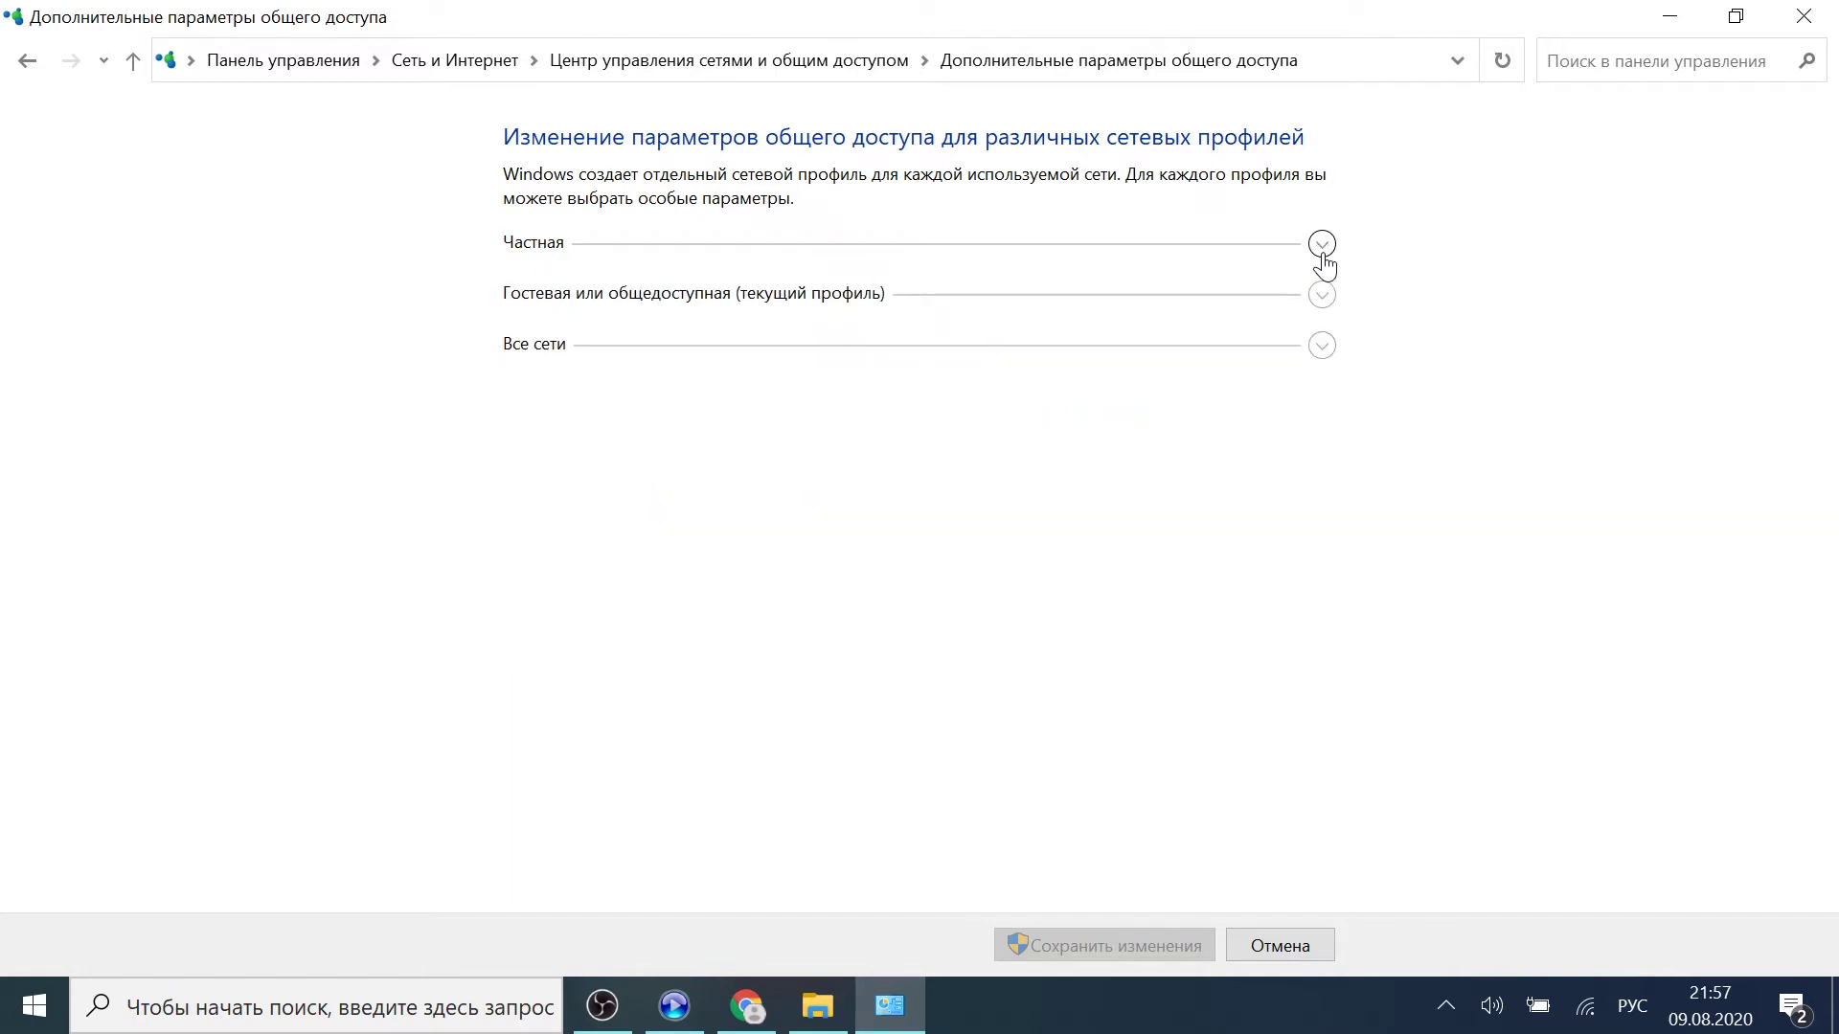
click(1317, 305)
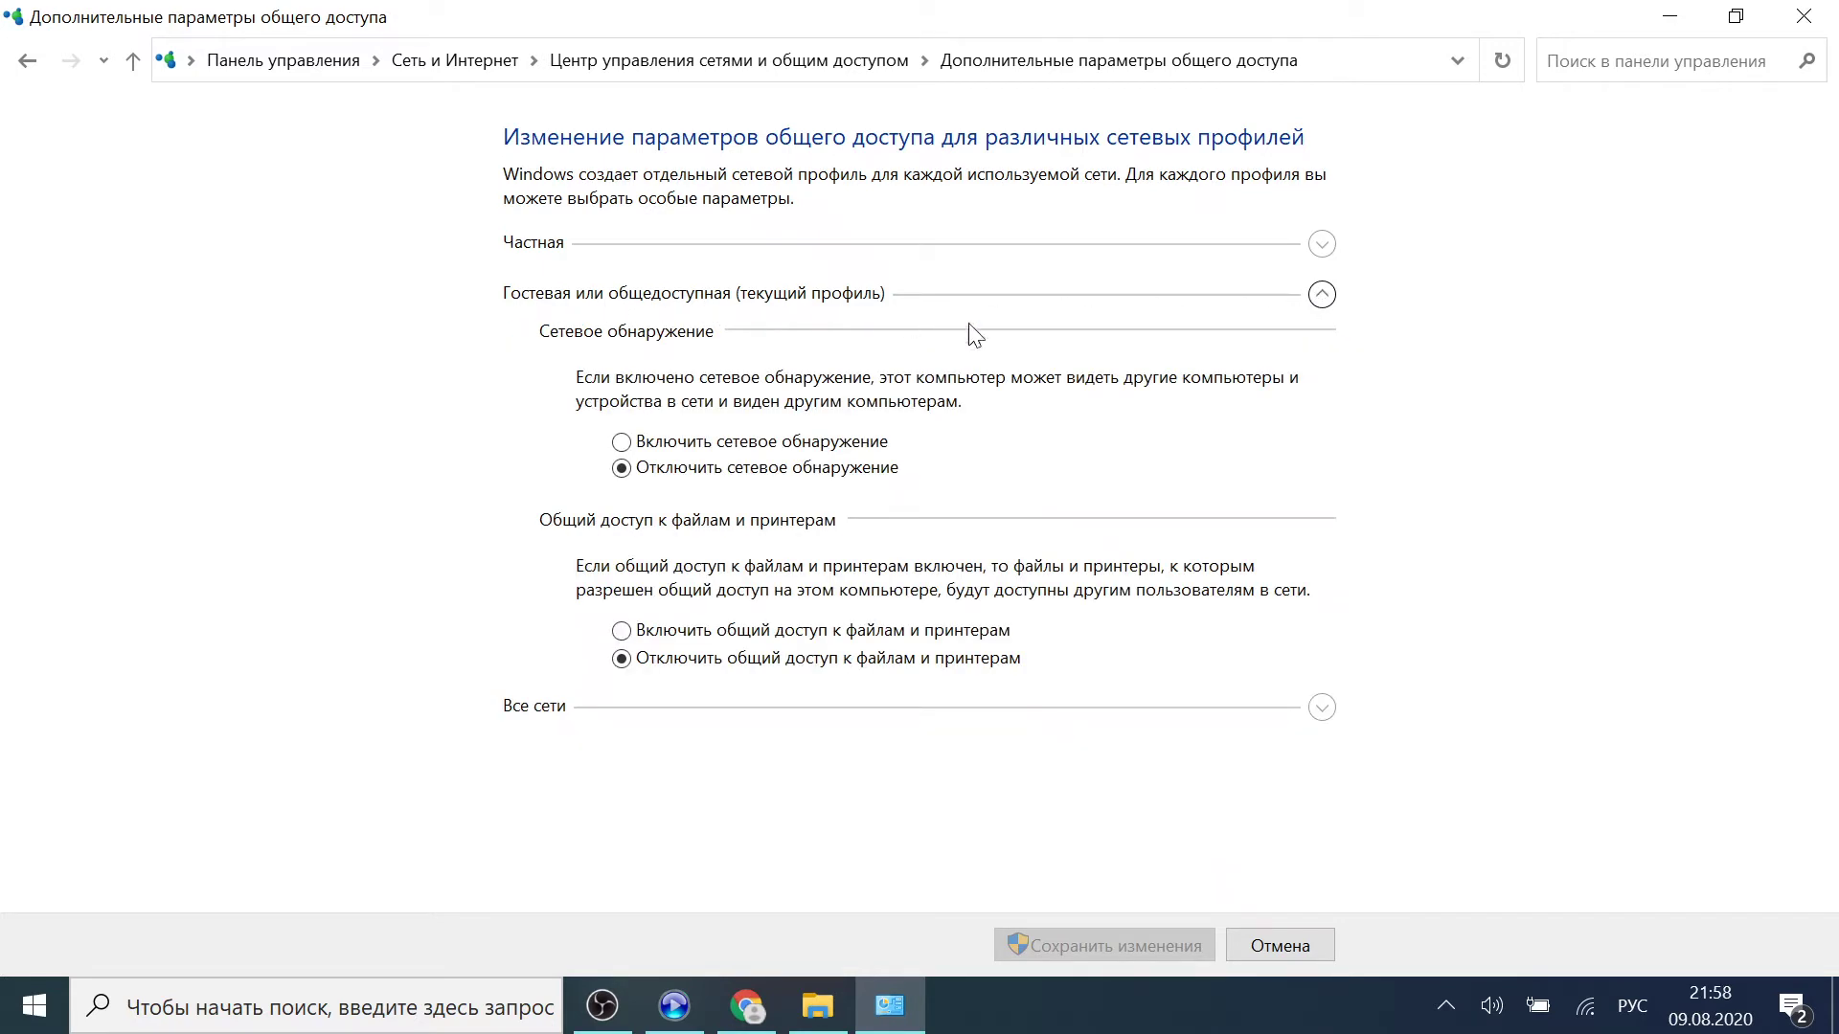
Step: Turn network discovery on and back off for the Гостевая или общедоступная profile, leave without saving and close Control Panel
click(680, 450)
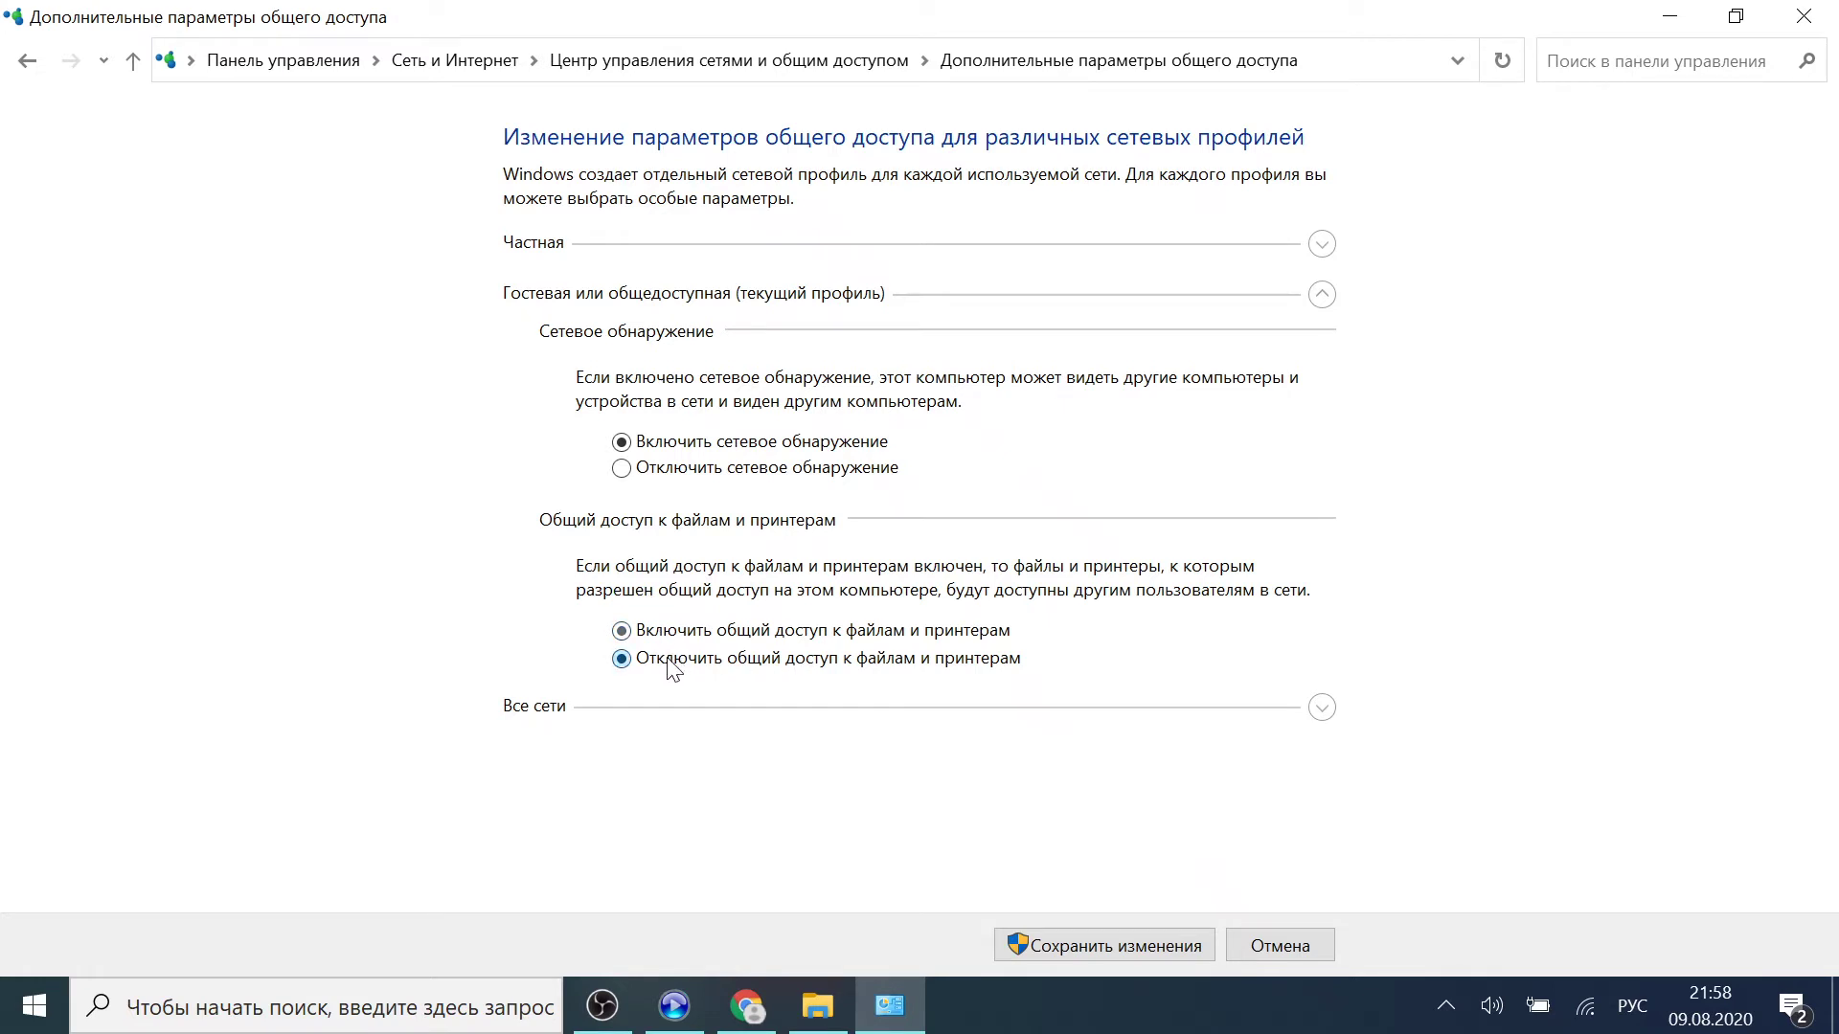
click(621, 467)
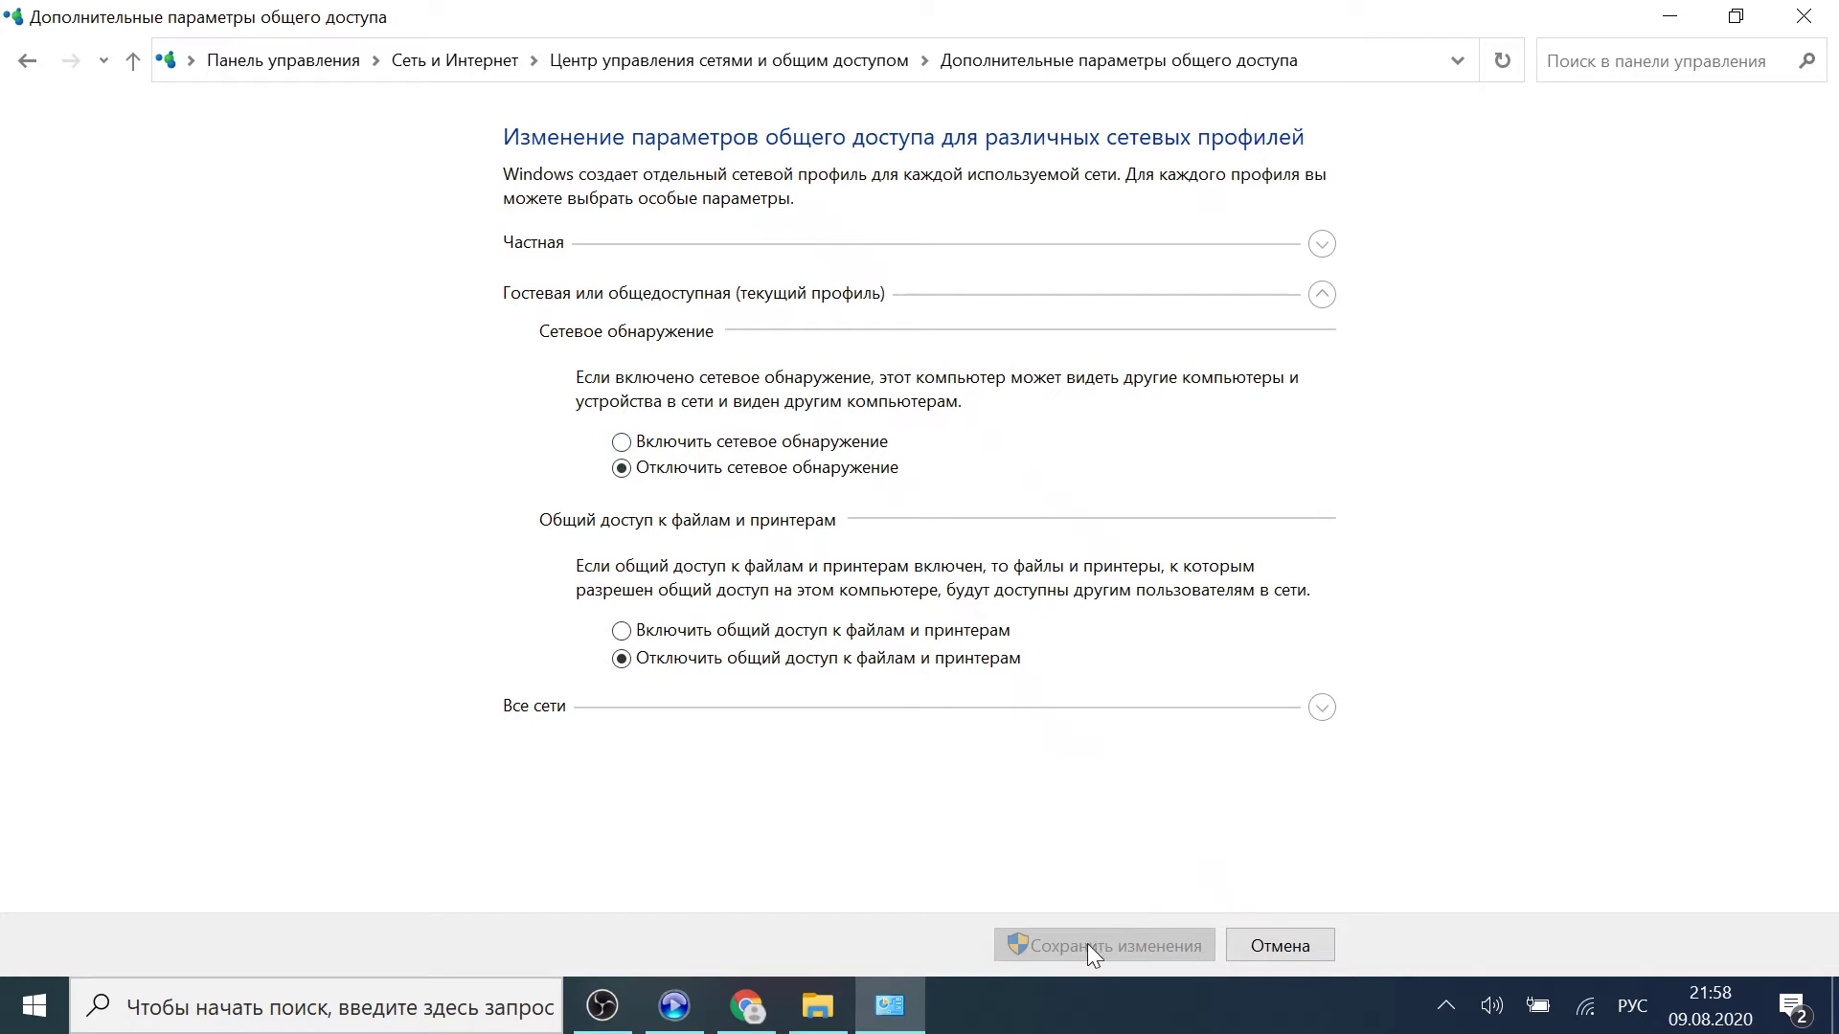
click(1245, 943)
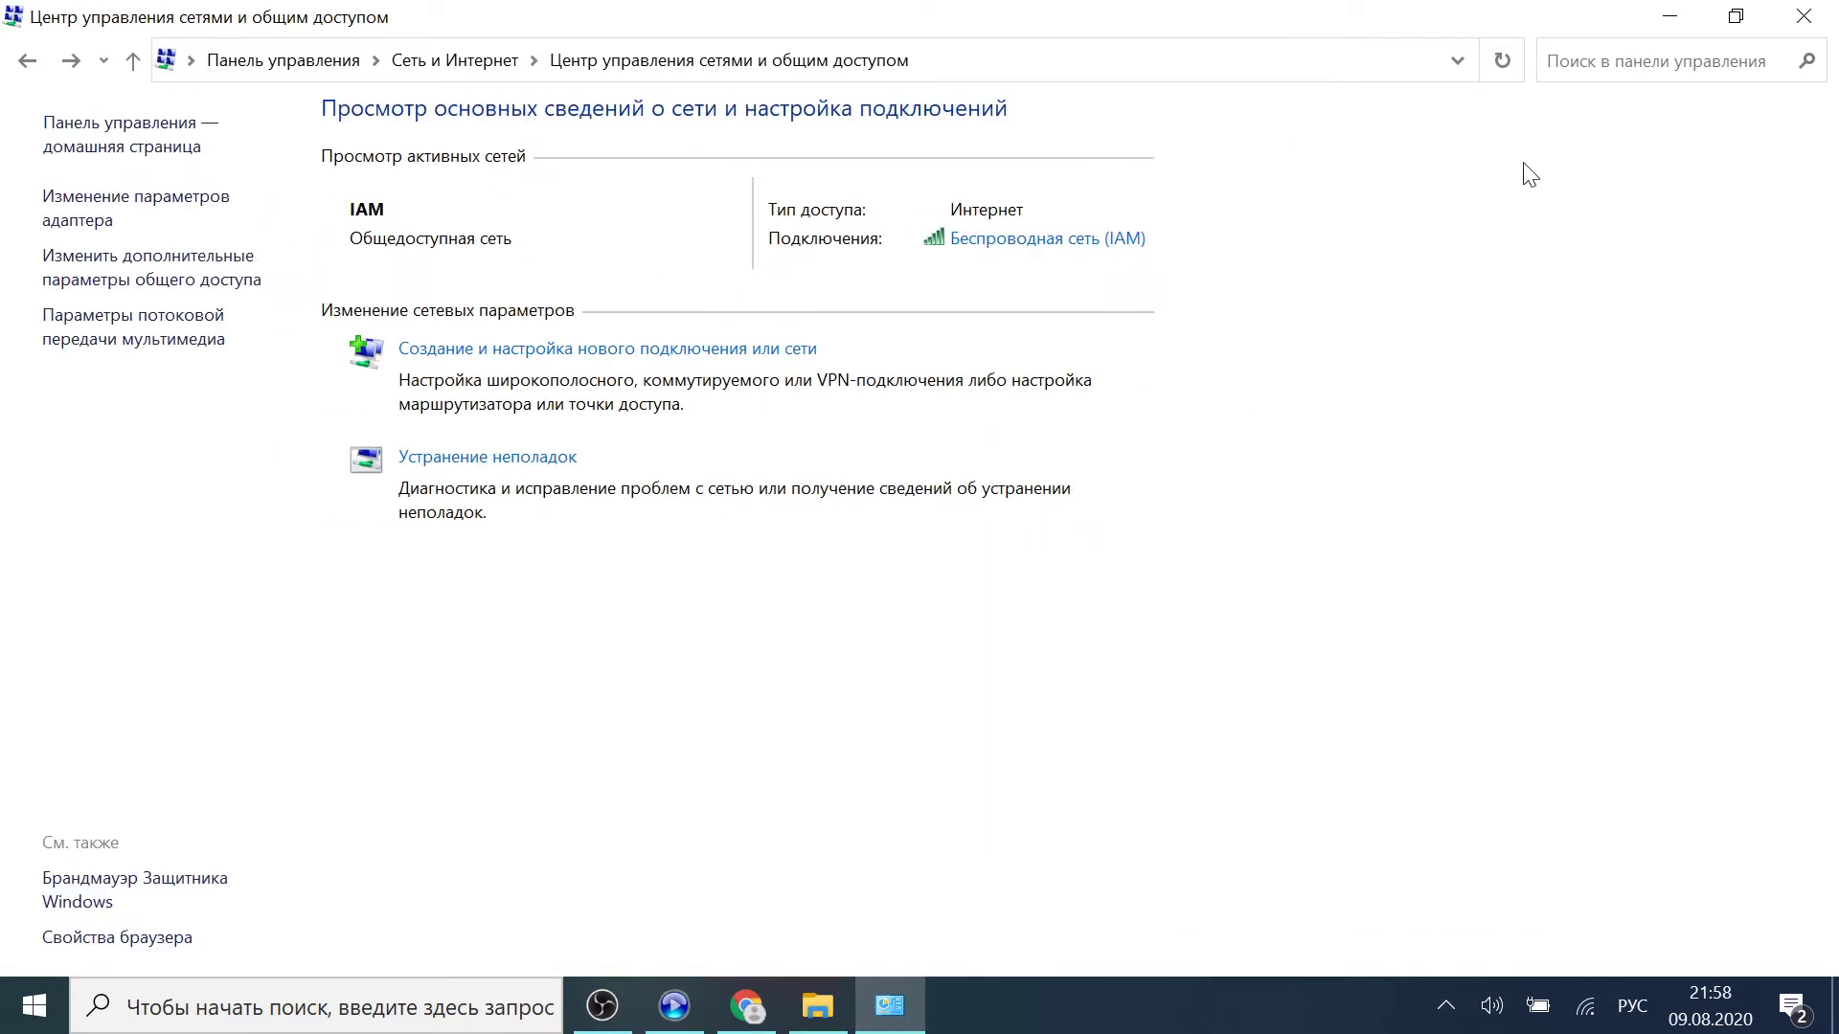
click(1802, 17)
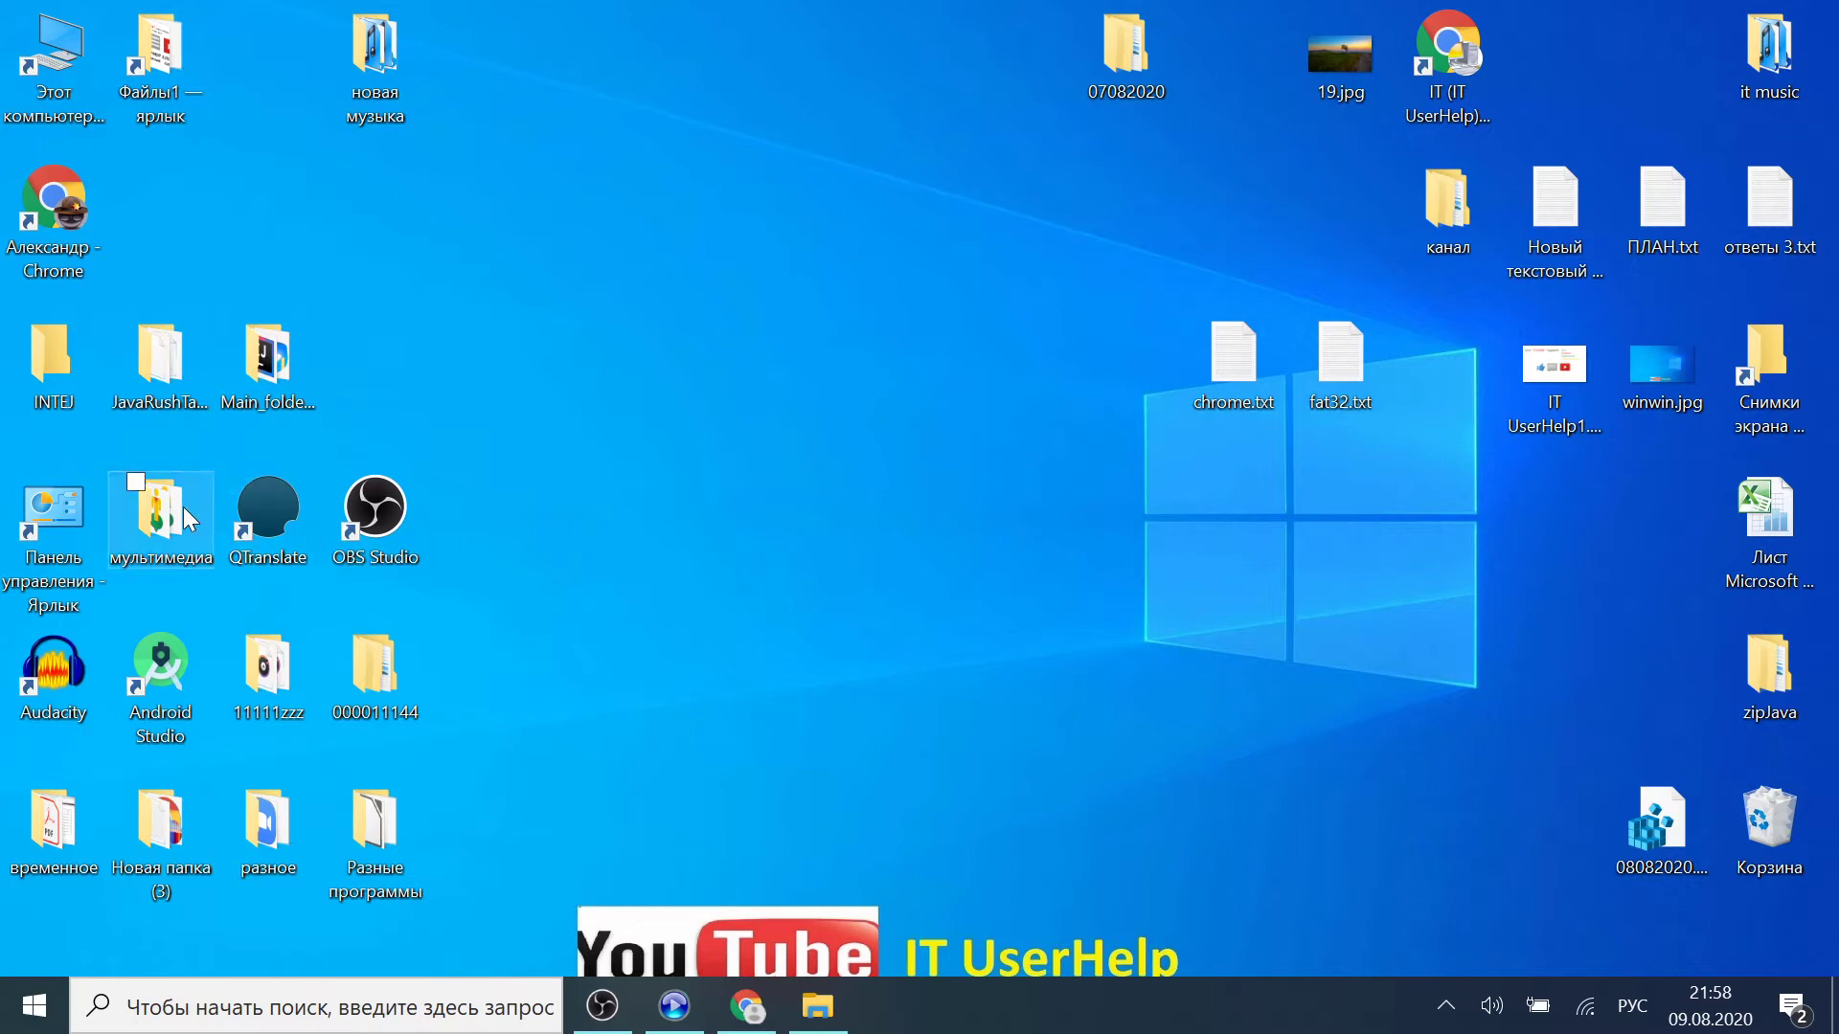
Step: Open Диспетчер устройств through Оборудование и звук in Control Panel and close both windows again
double_click(83, 492)
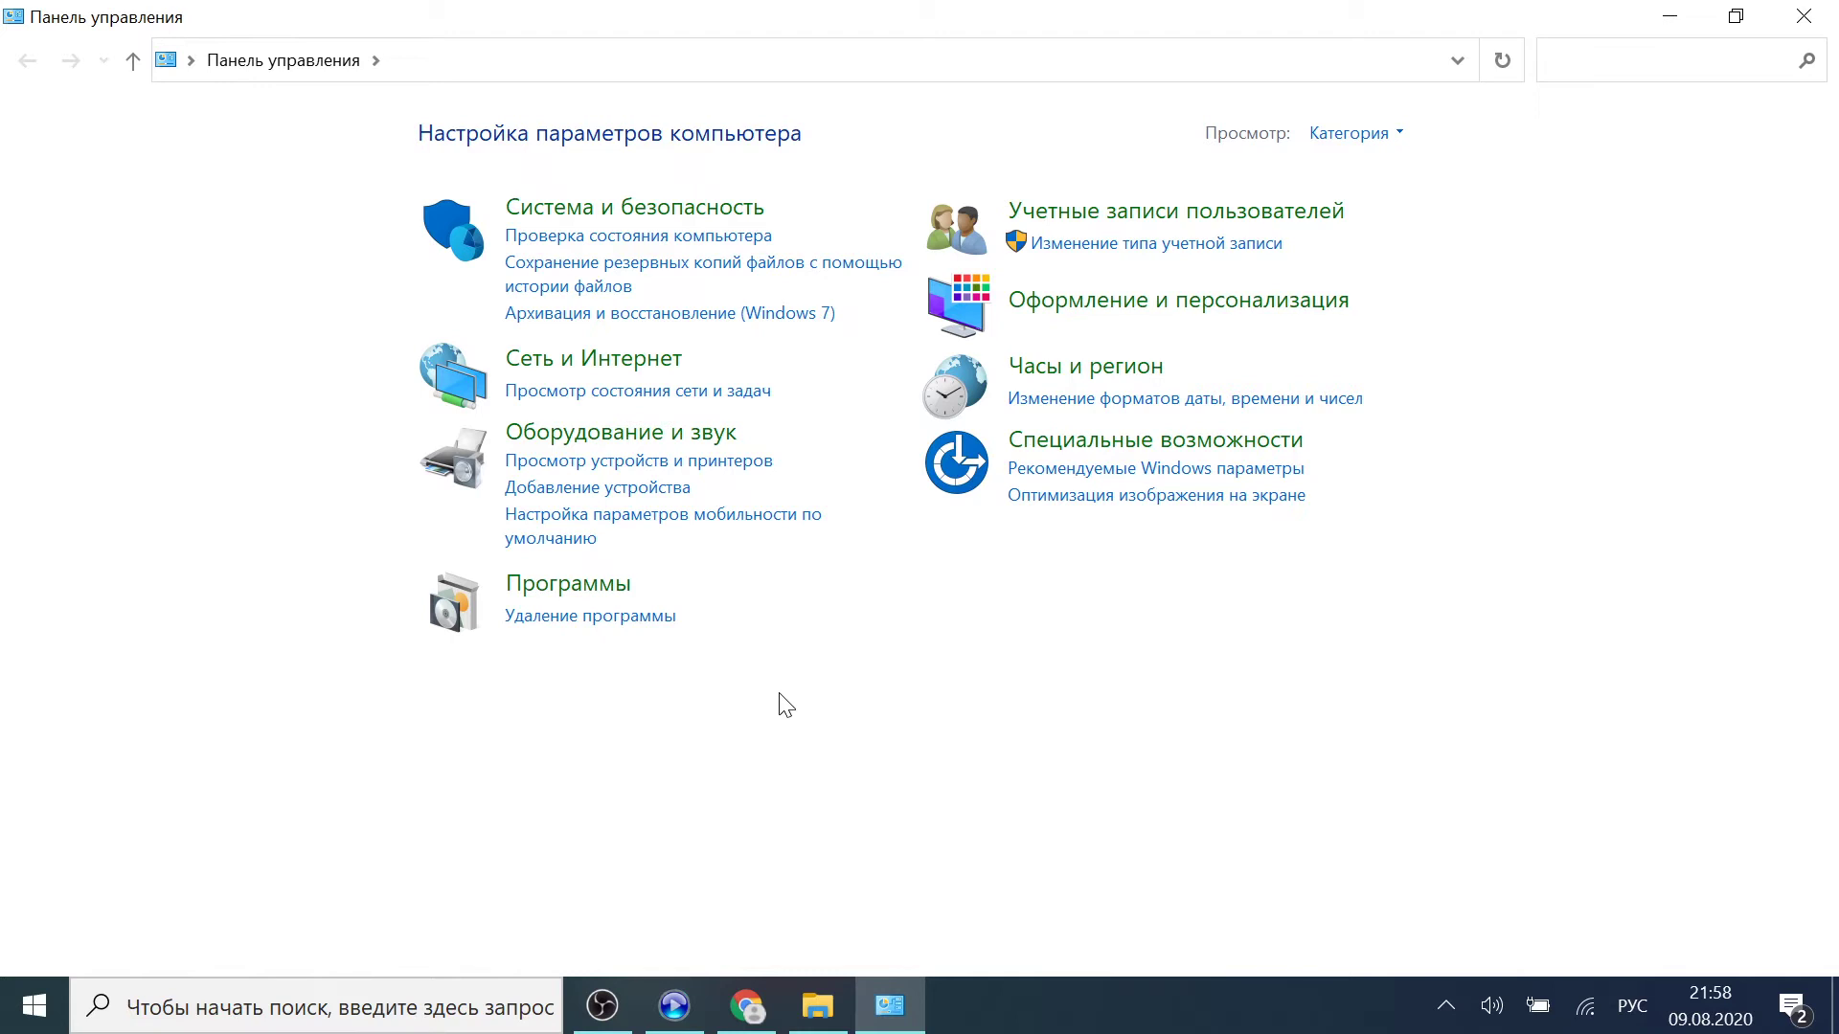
click(635, 436)
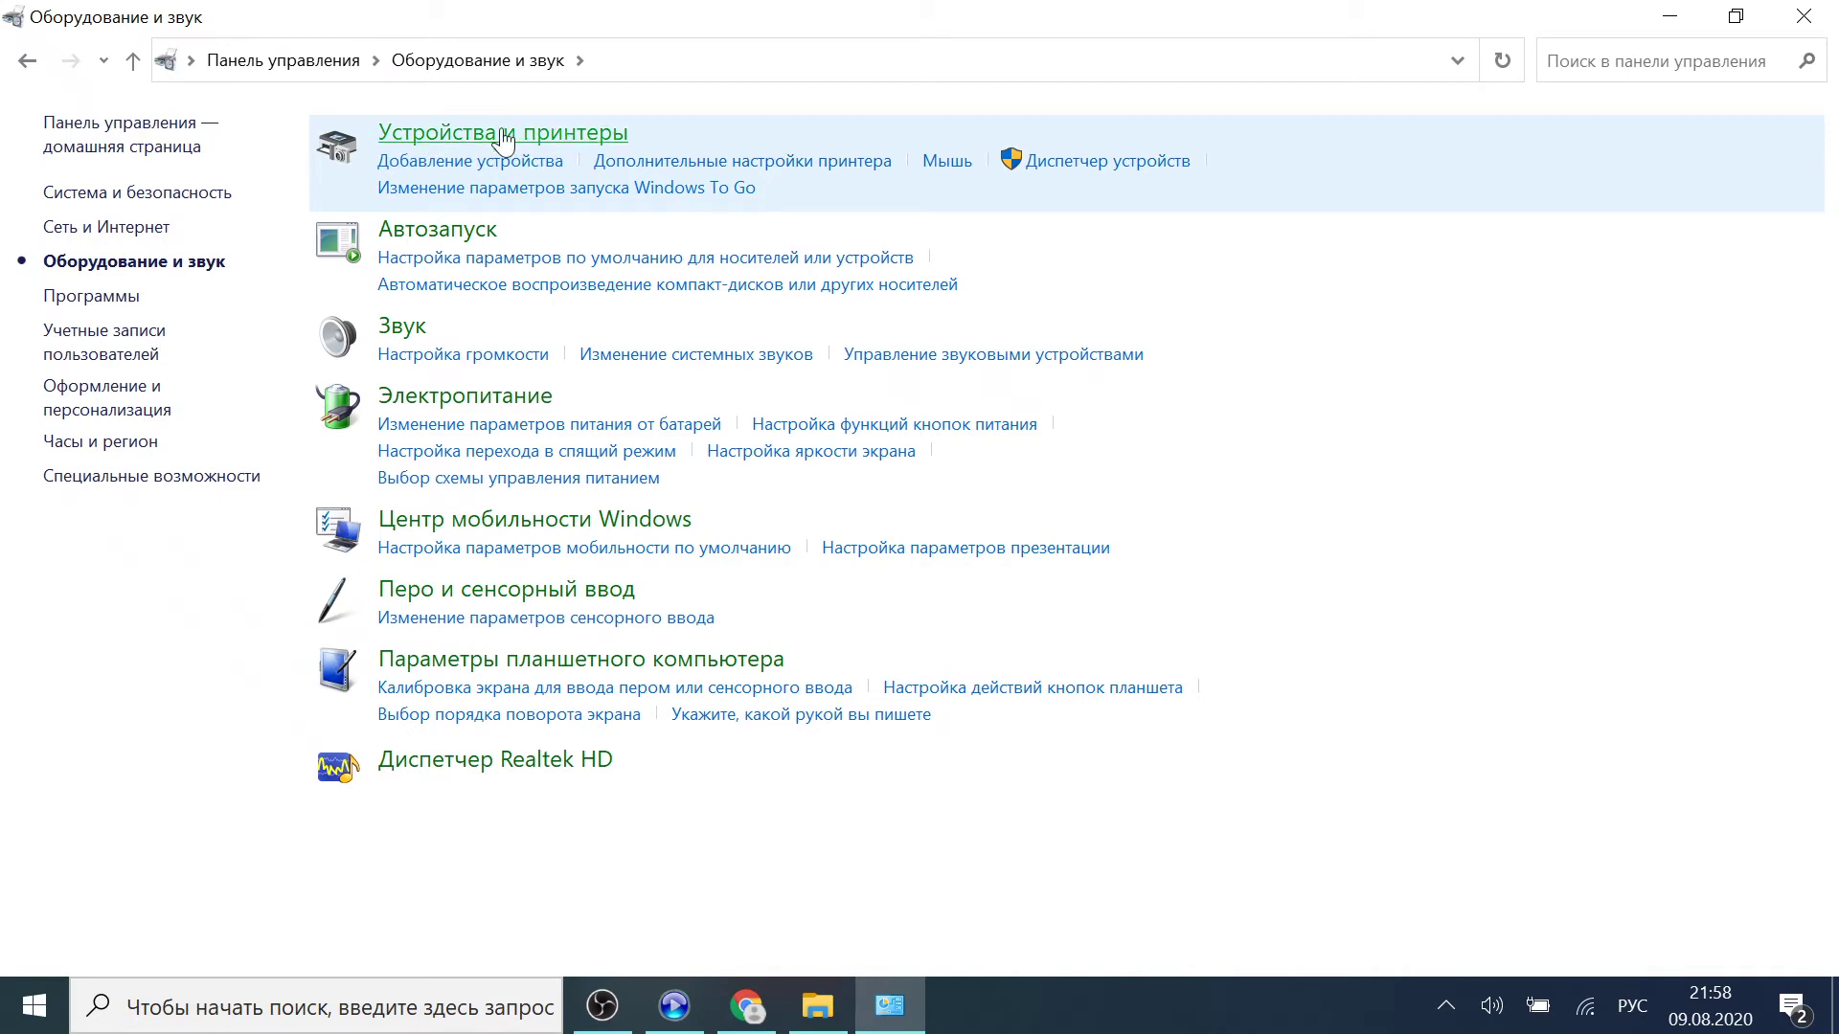
click(1111, 163)
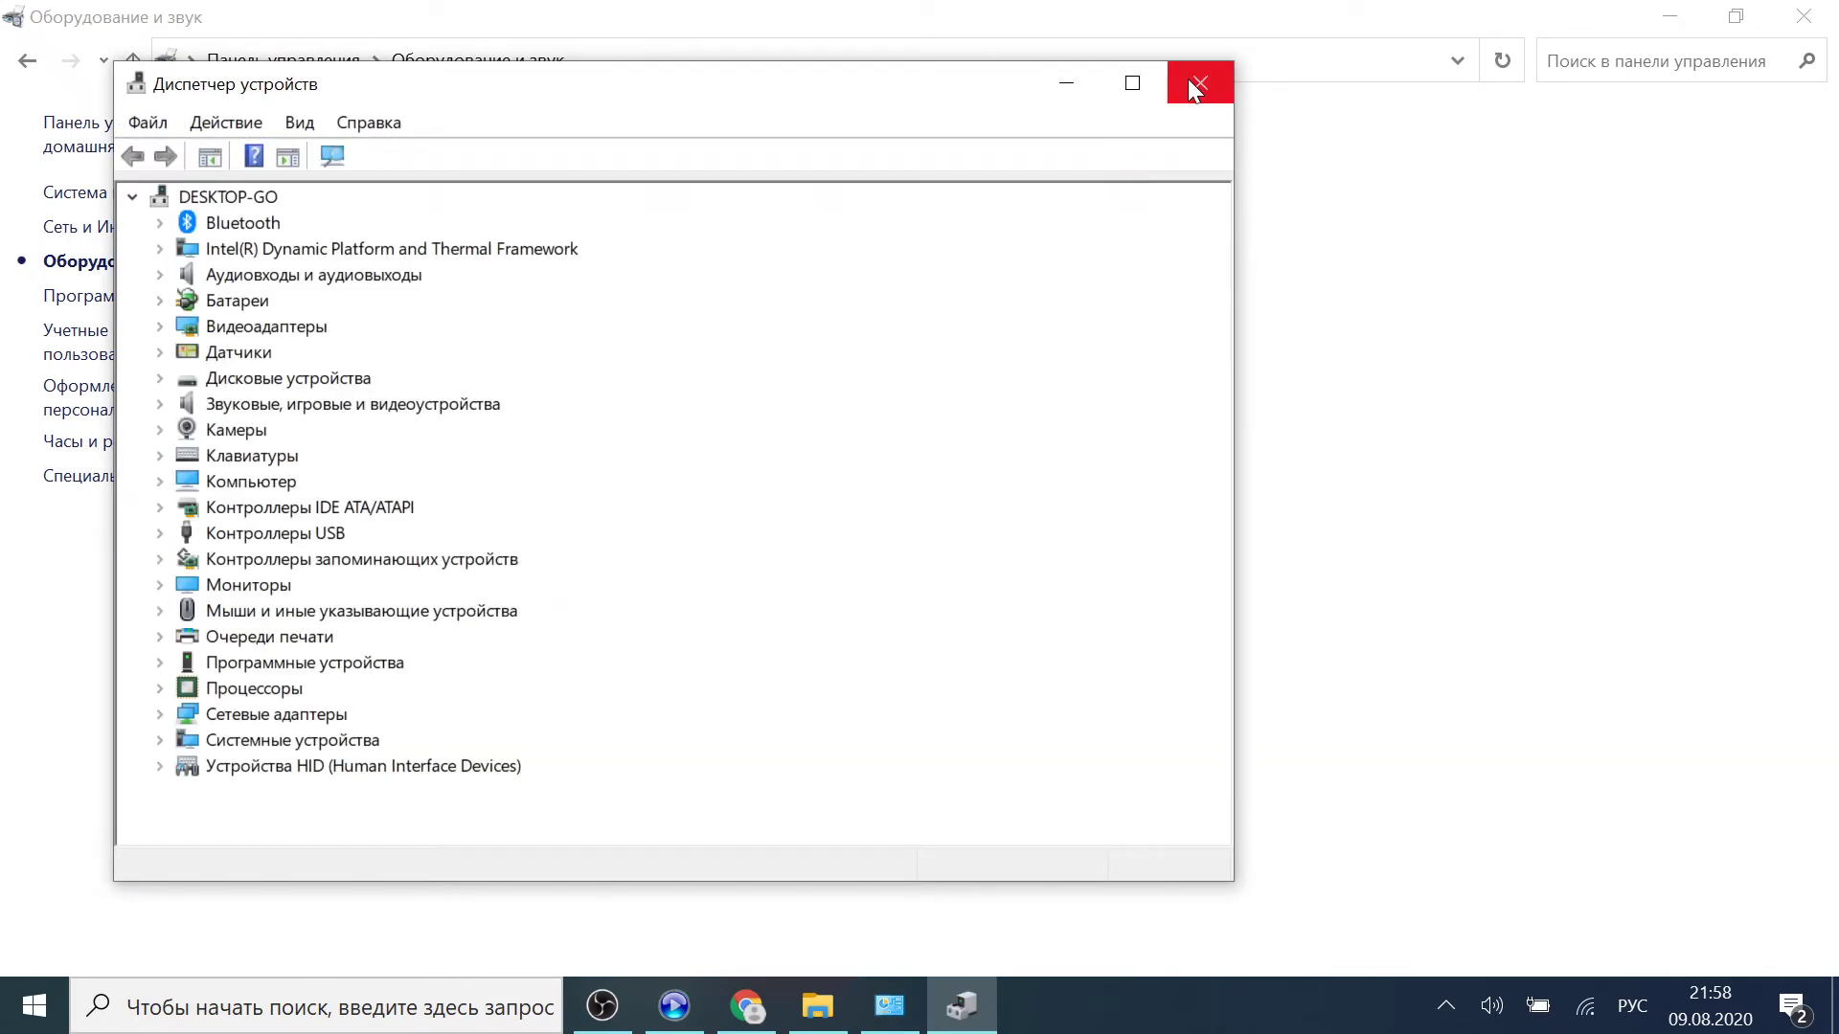
click(1192, 83)
click(1803, 16)
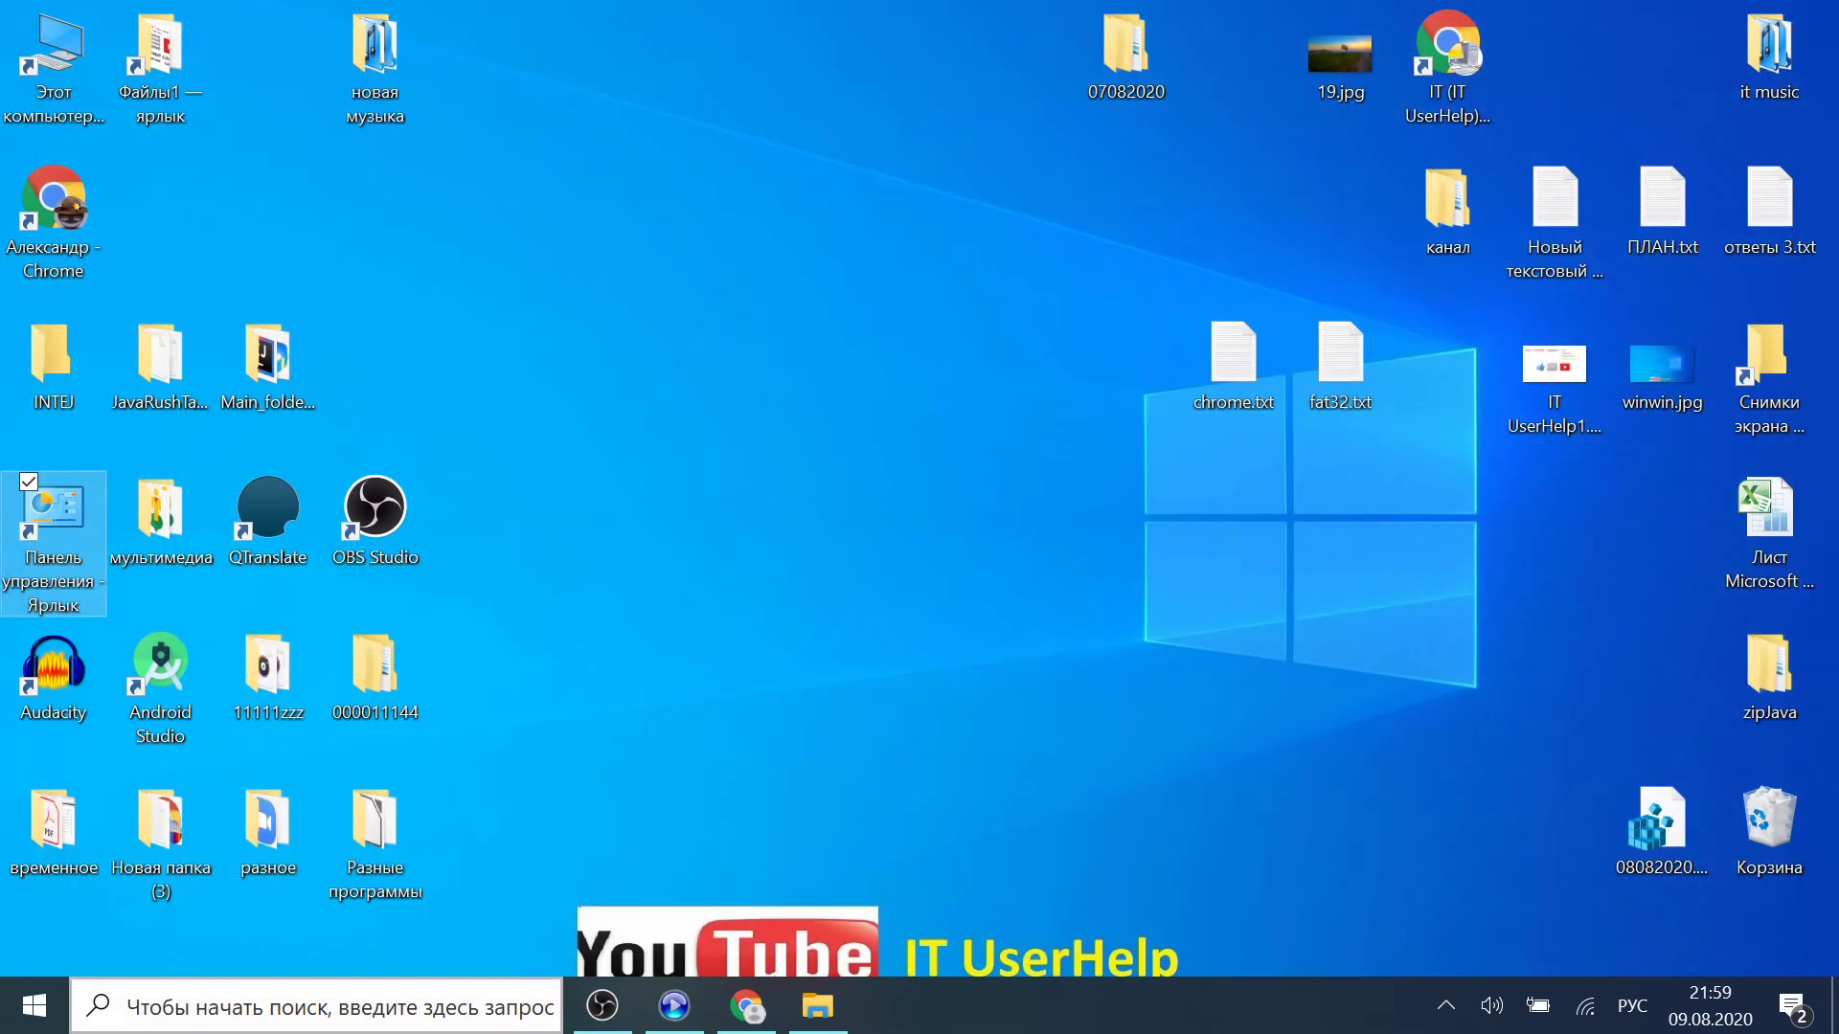
Step: Search Windows for "диспетчер уст", open Диспетчер Устройств and move its window slightly aside
click(180, 1015)
text(дисп)
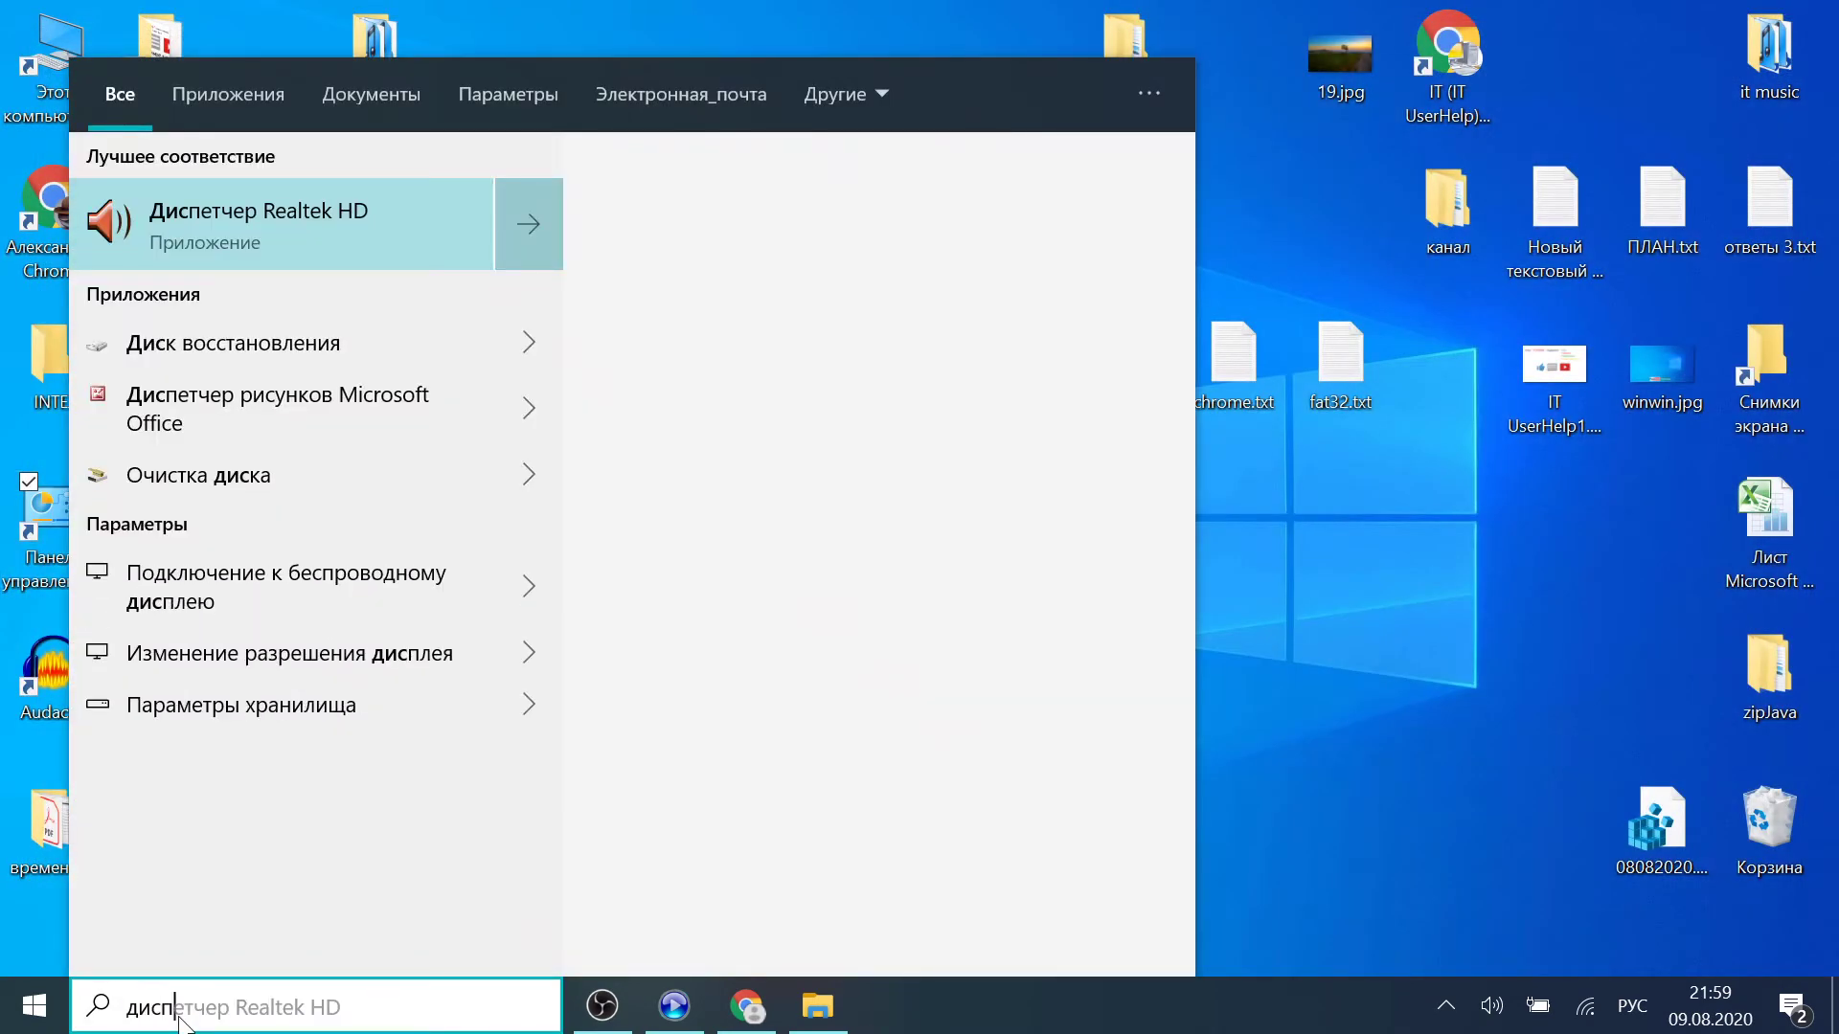
text(етчер )
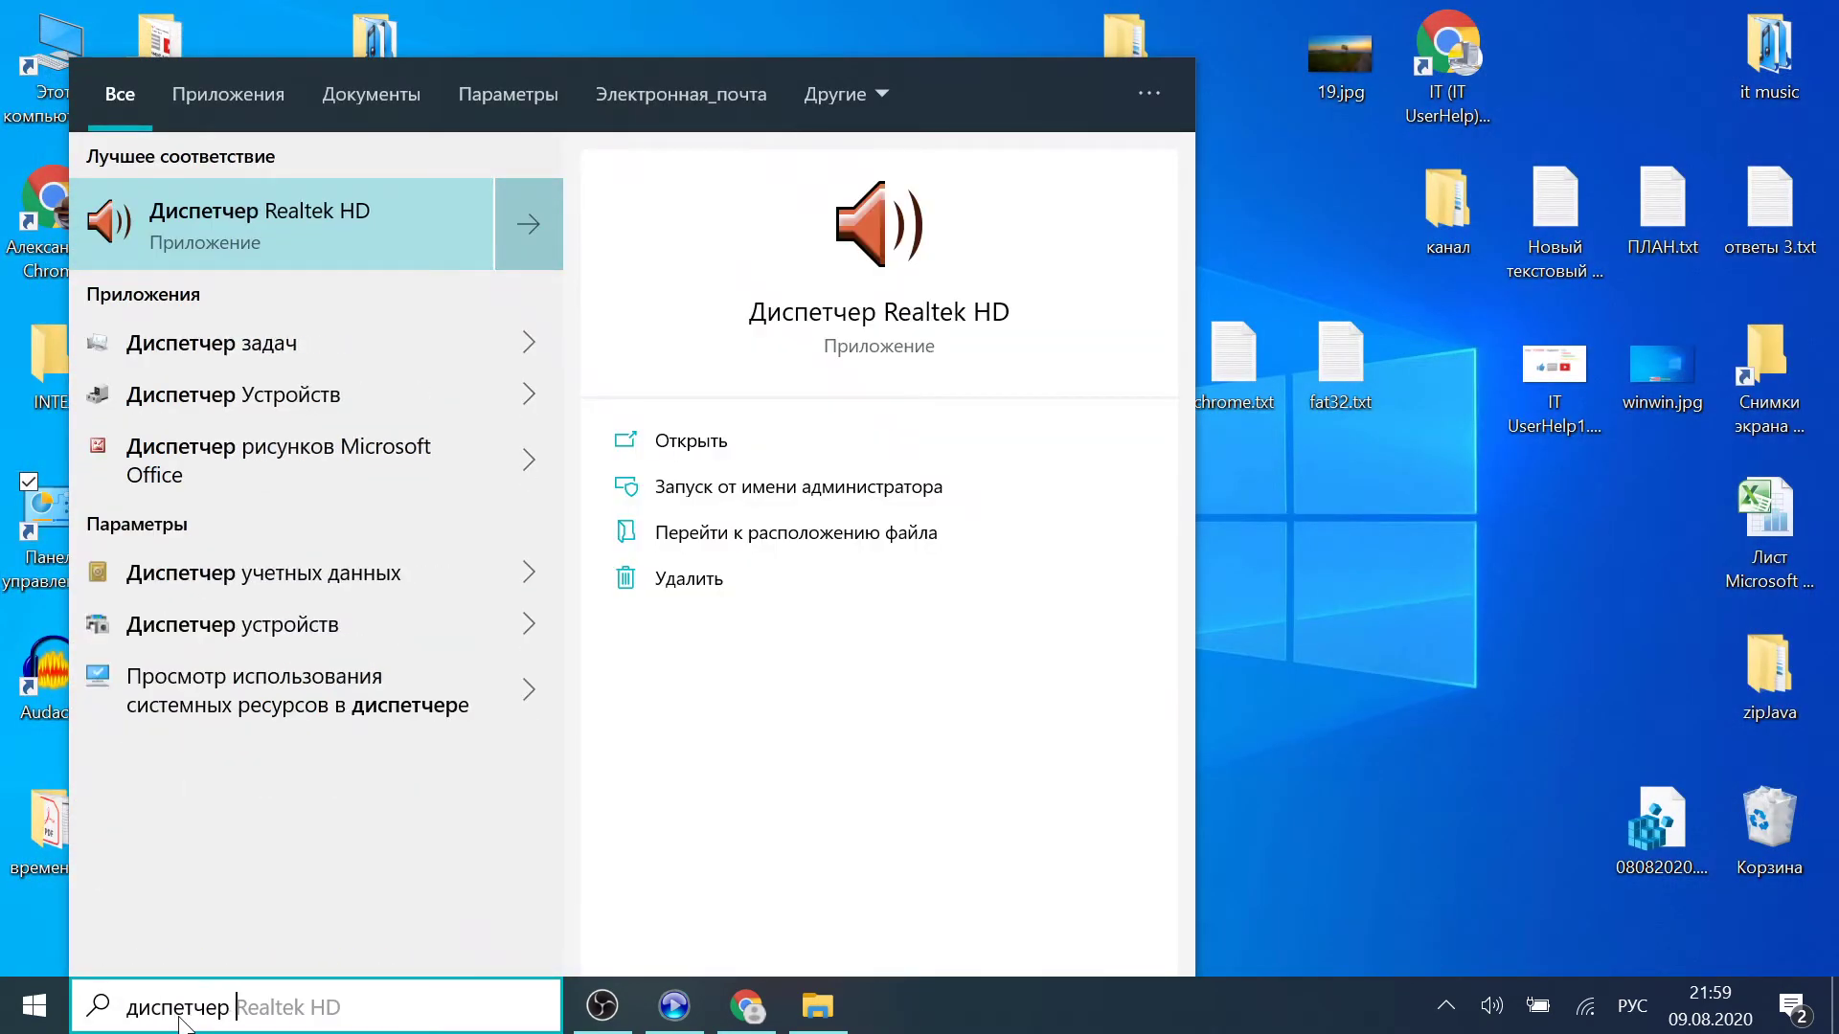
text(уст)
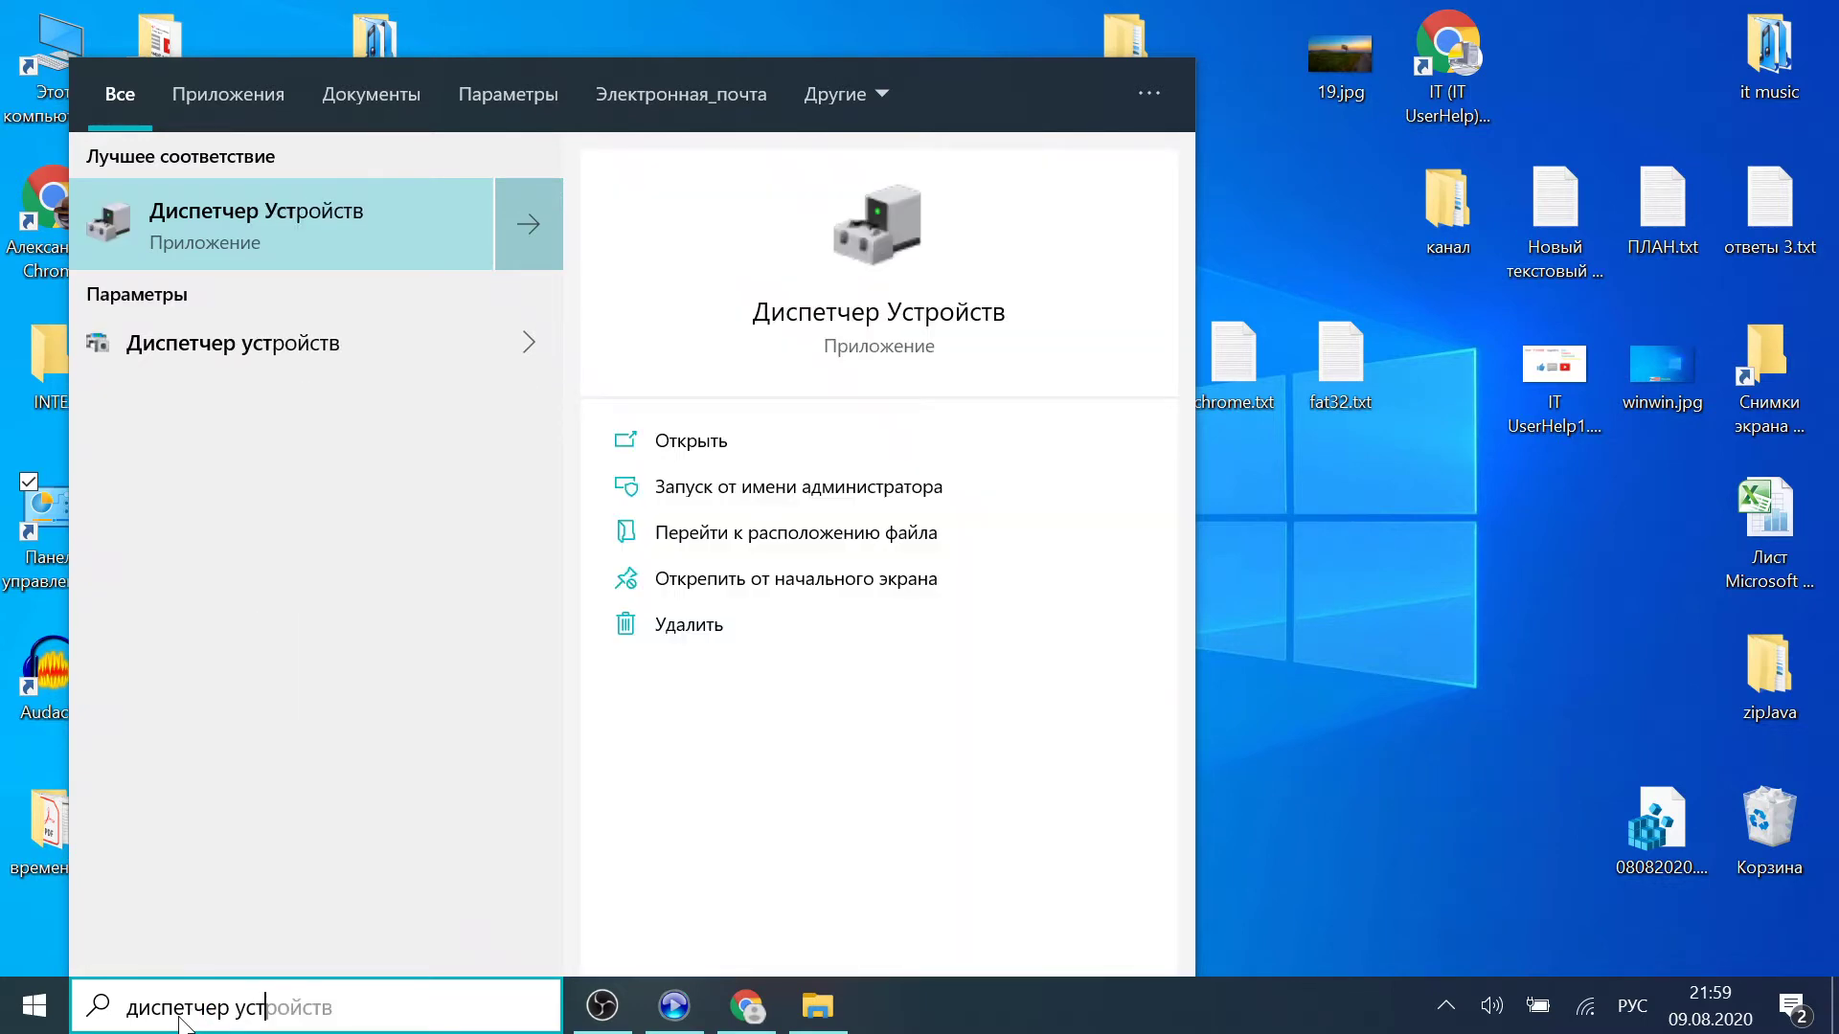
click(343, 239)
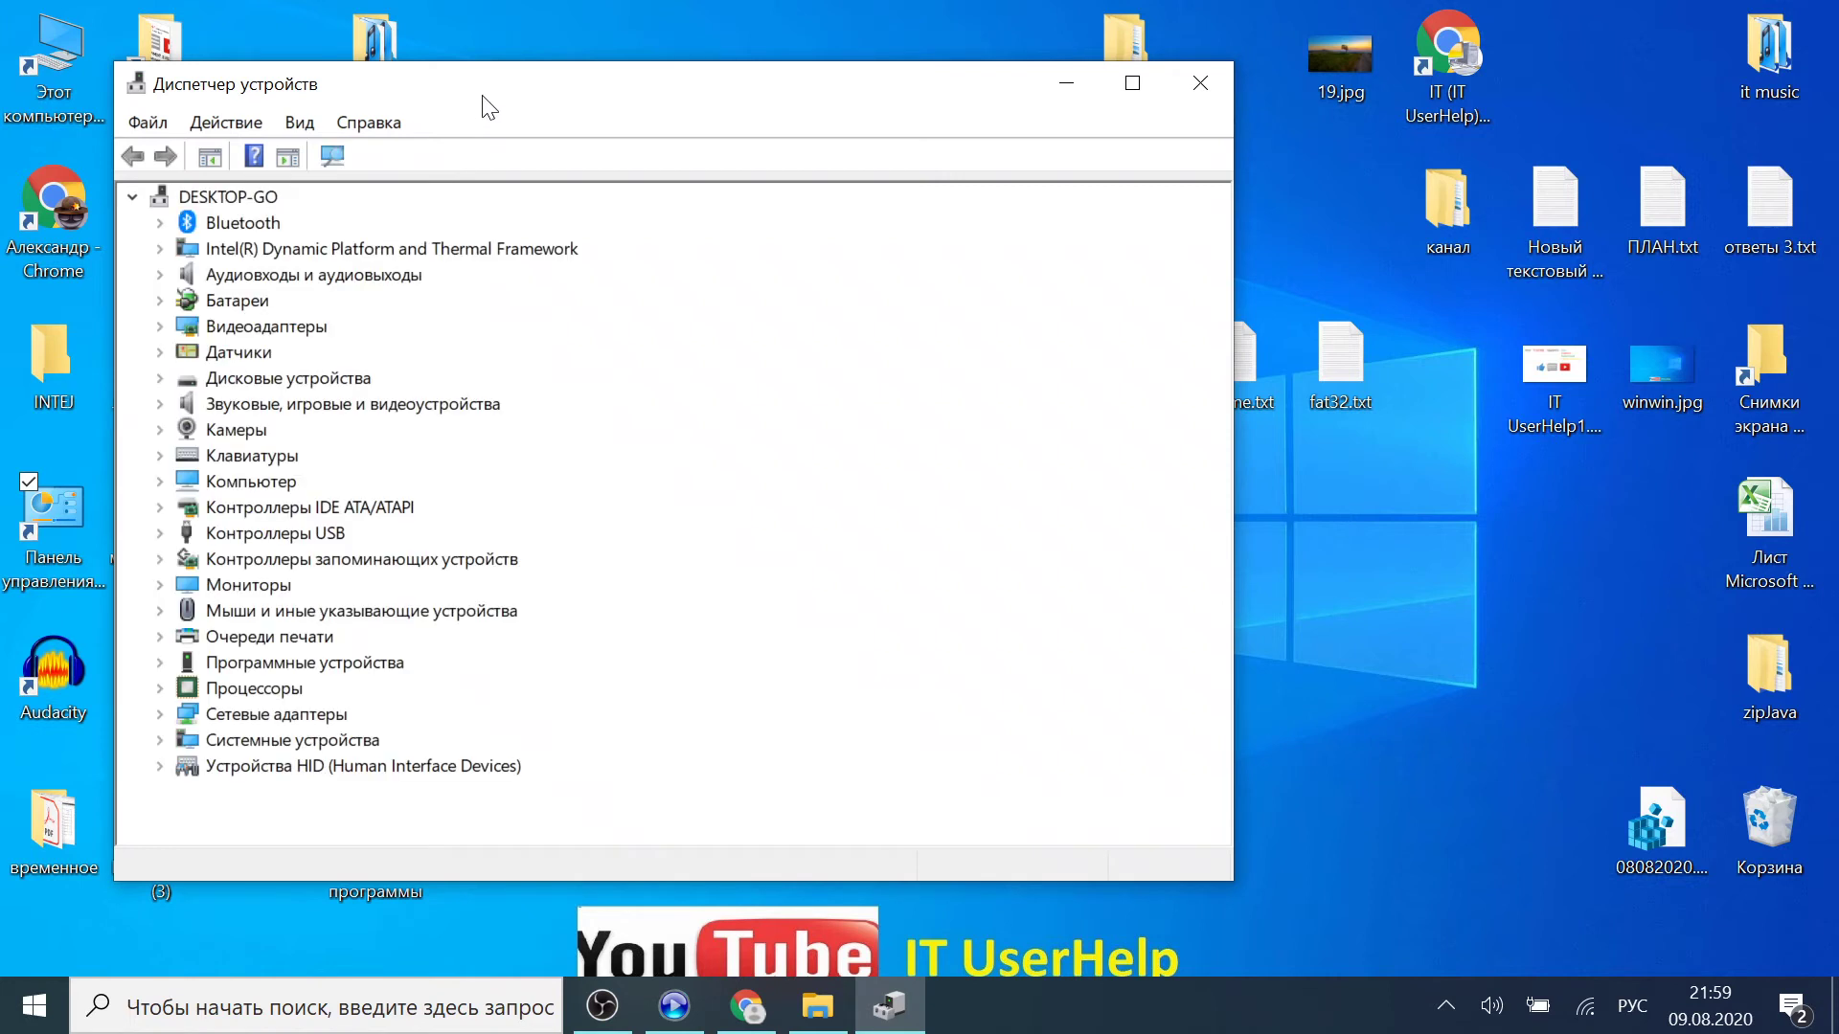
drag(477, 93, 588, 95)
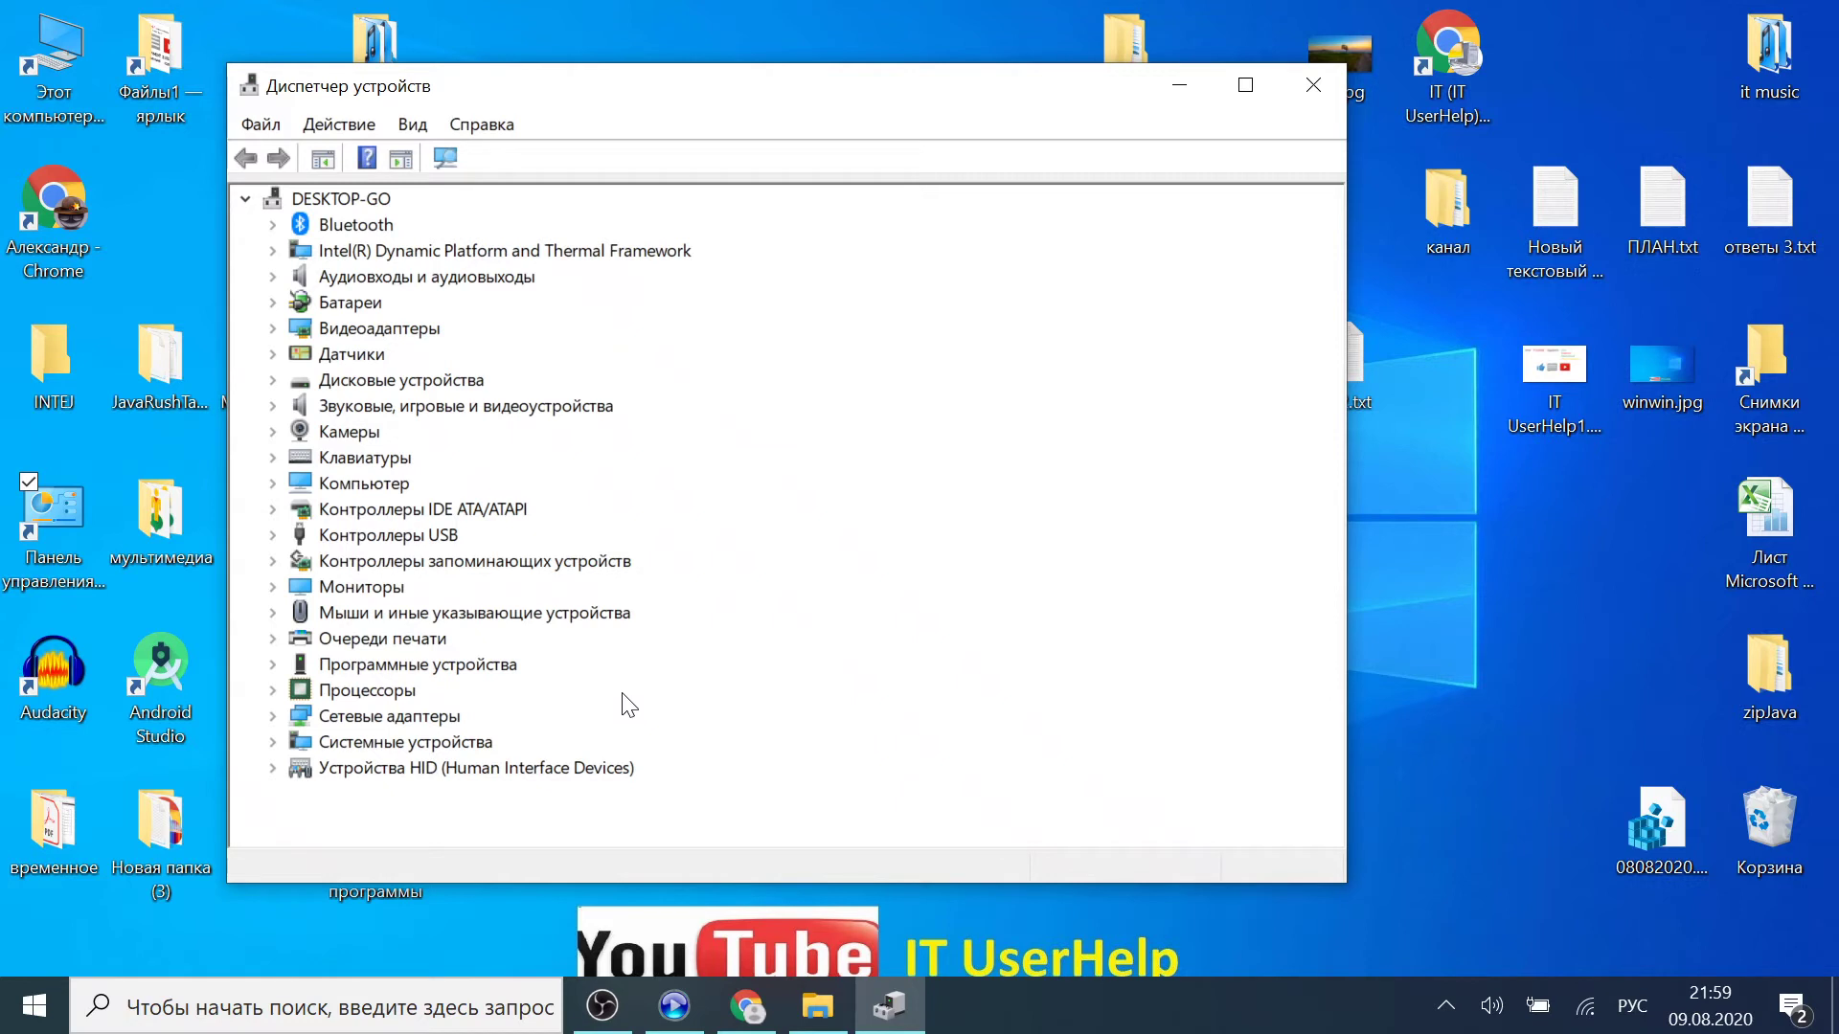
Step: Expand Сетевые адаптеры in the device tree, look through its adapters and select WAN Miniport (IKEv2)
click(364, 715)
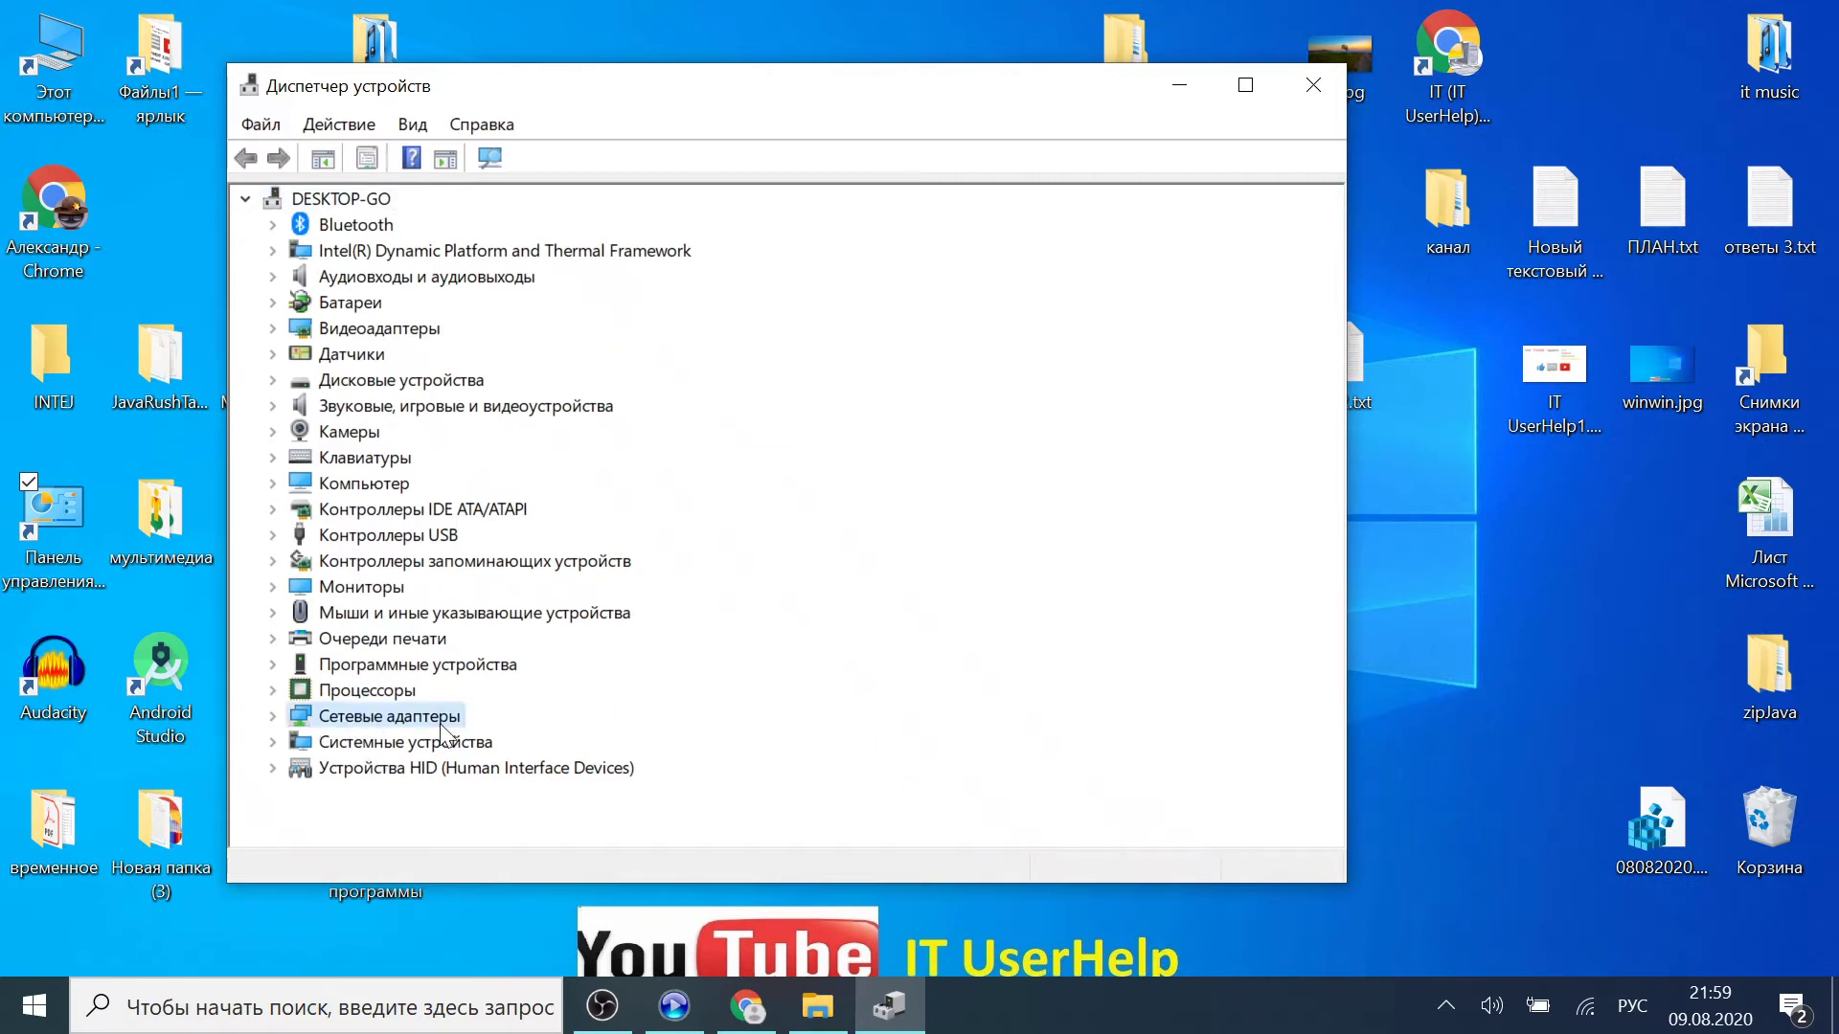
click(271, 718)
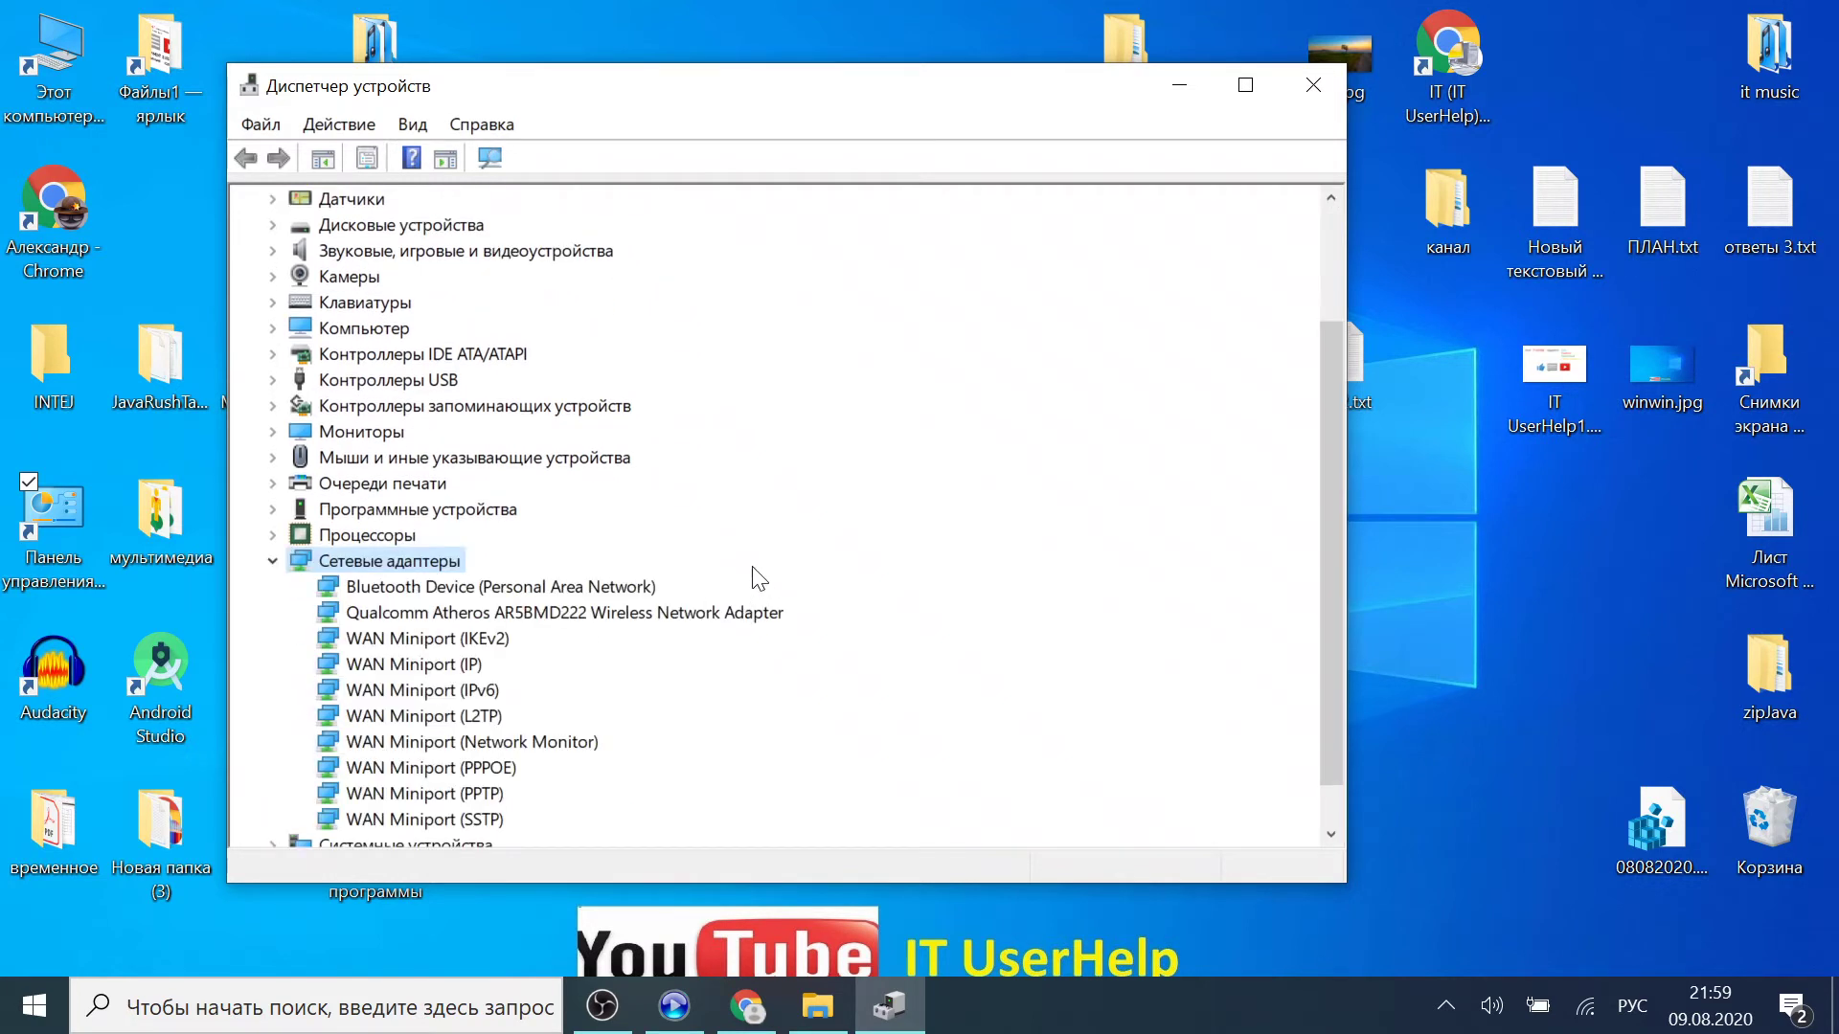
scroll(857, 628, down, 1)
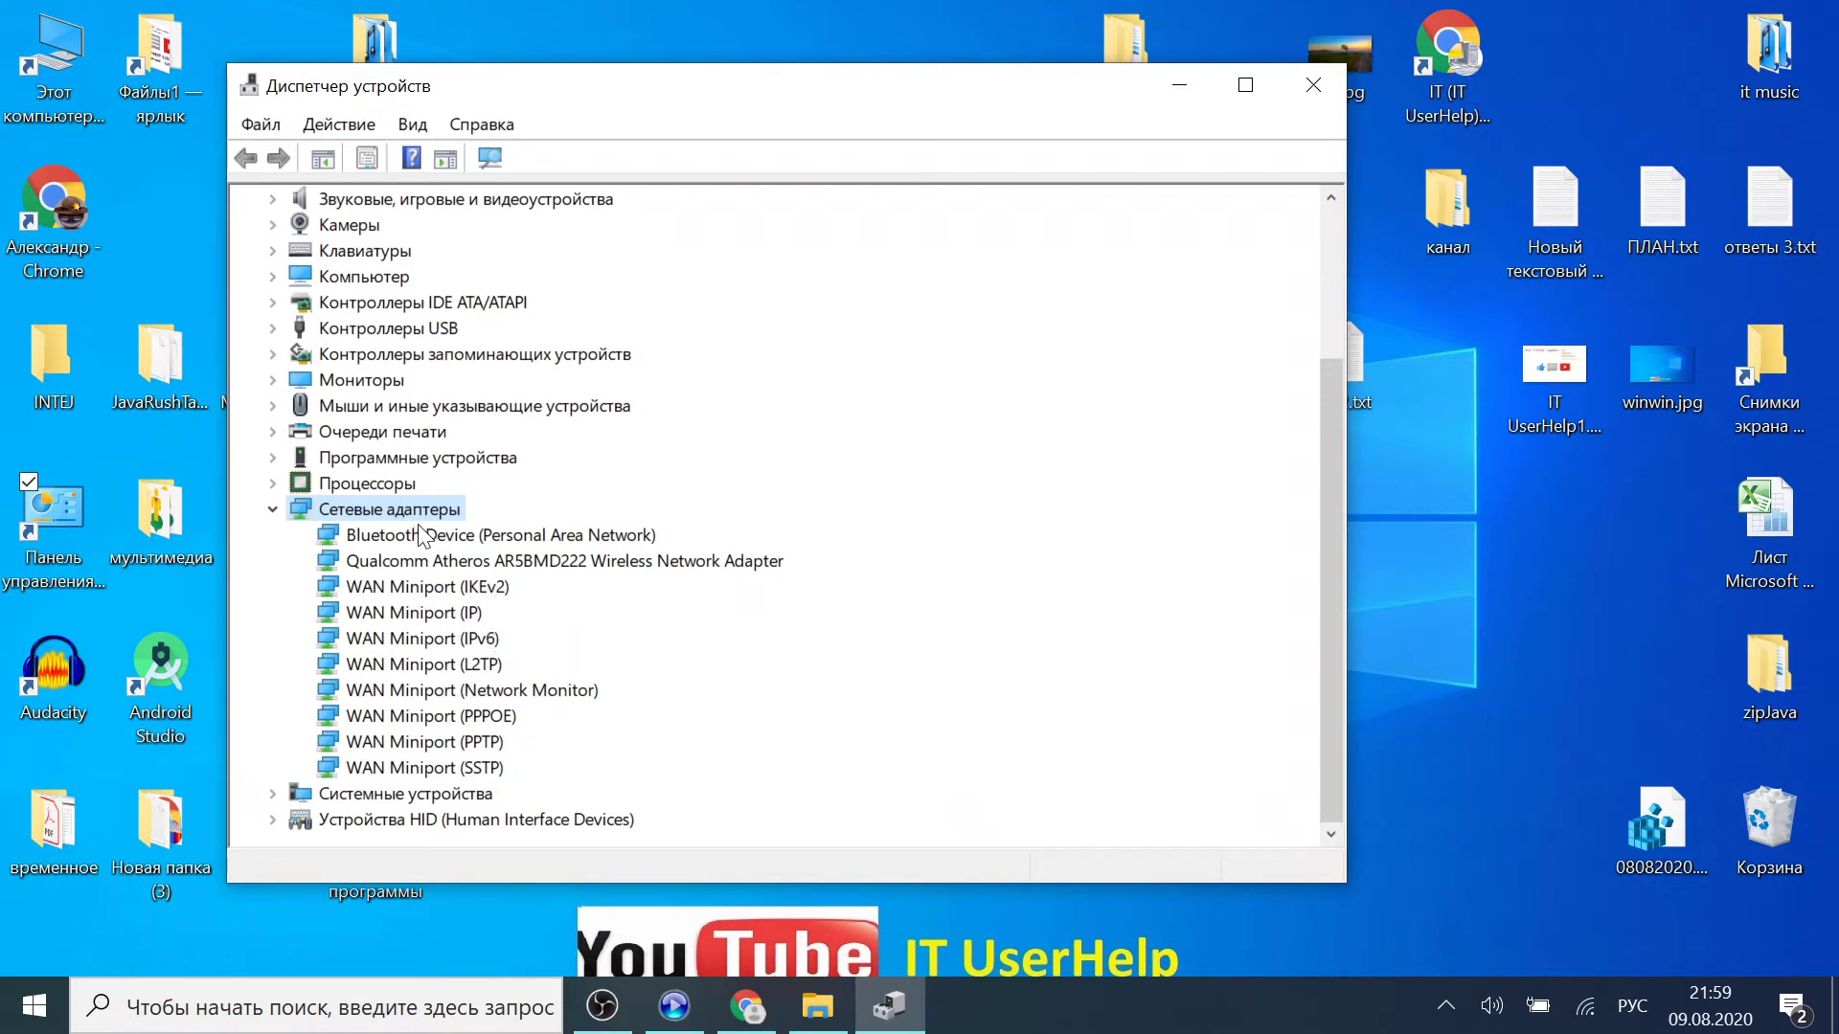
click(441, 594)
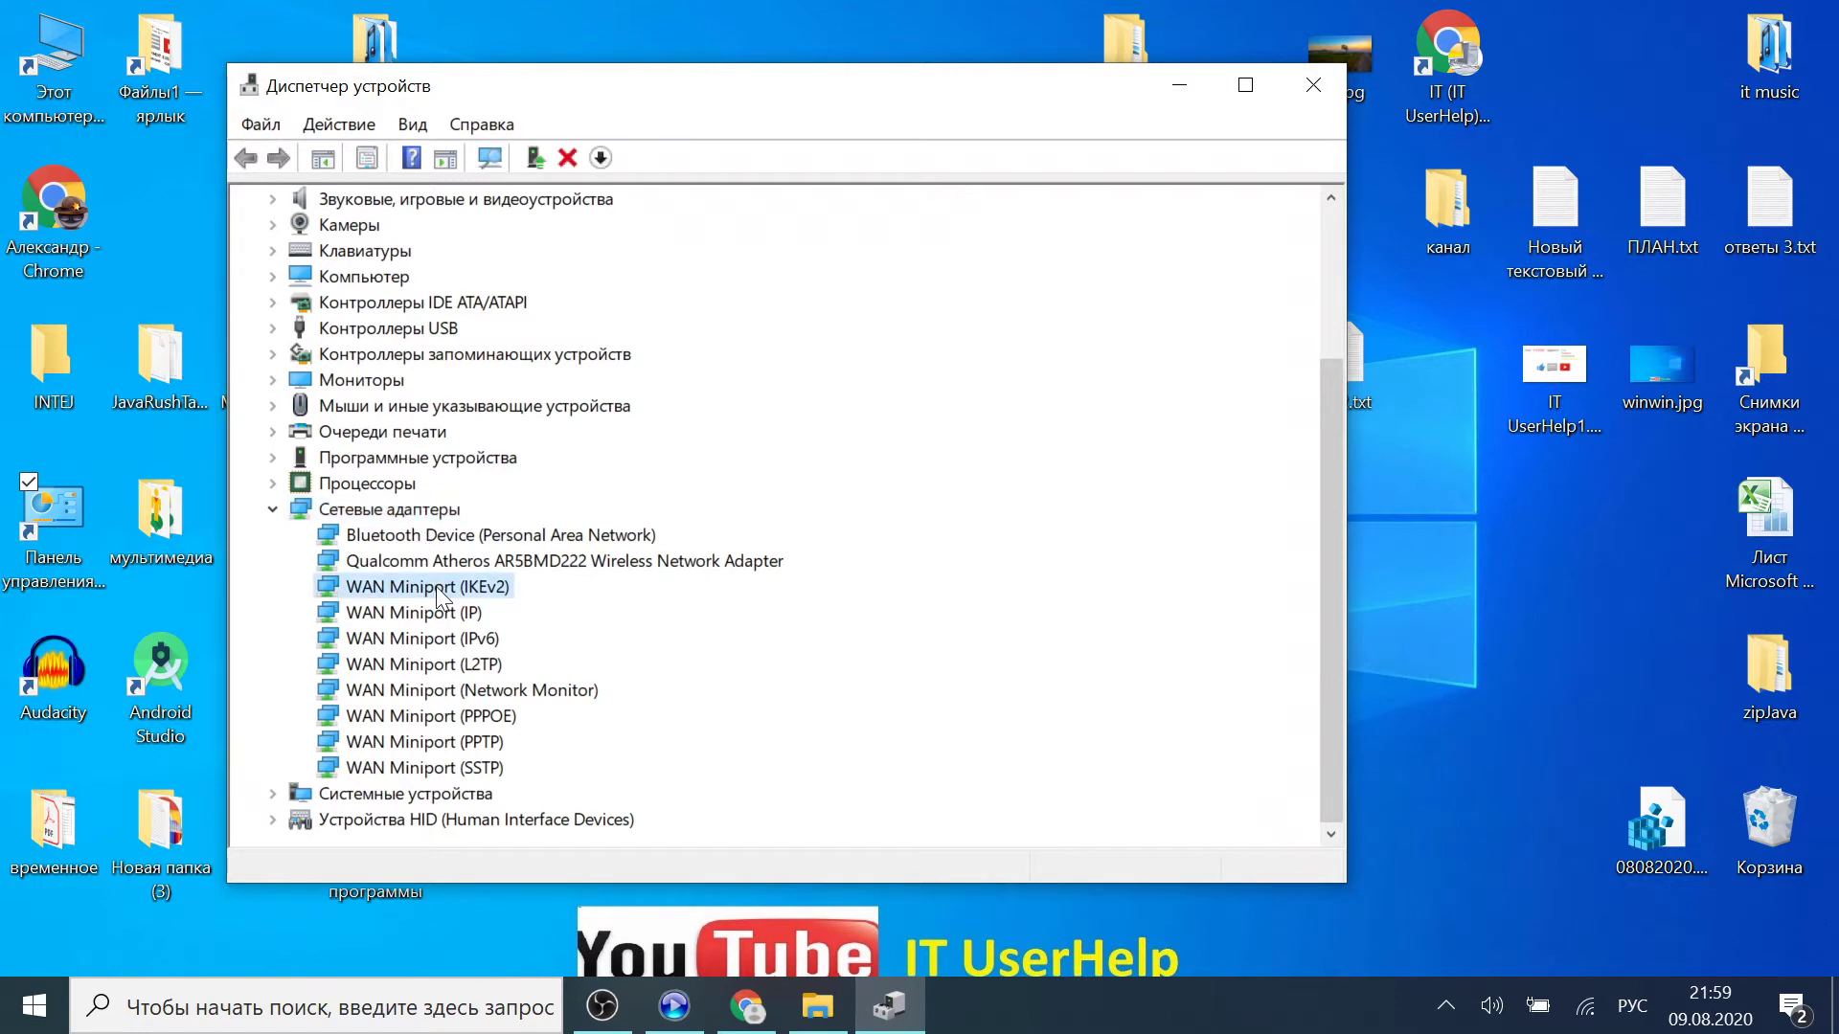
click(482, 538)
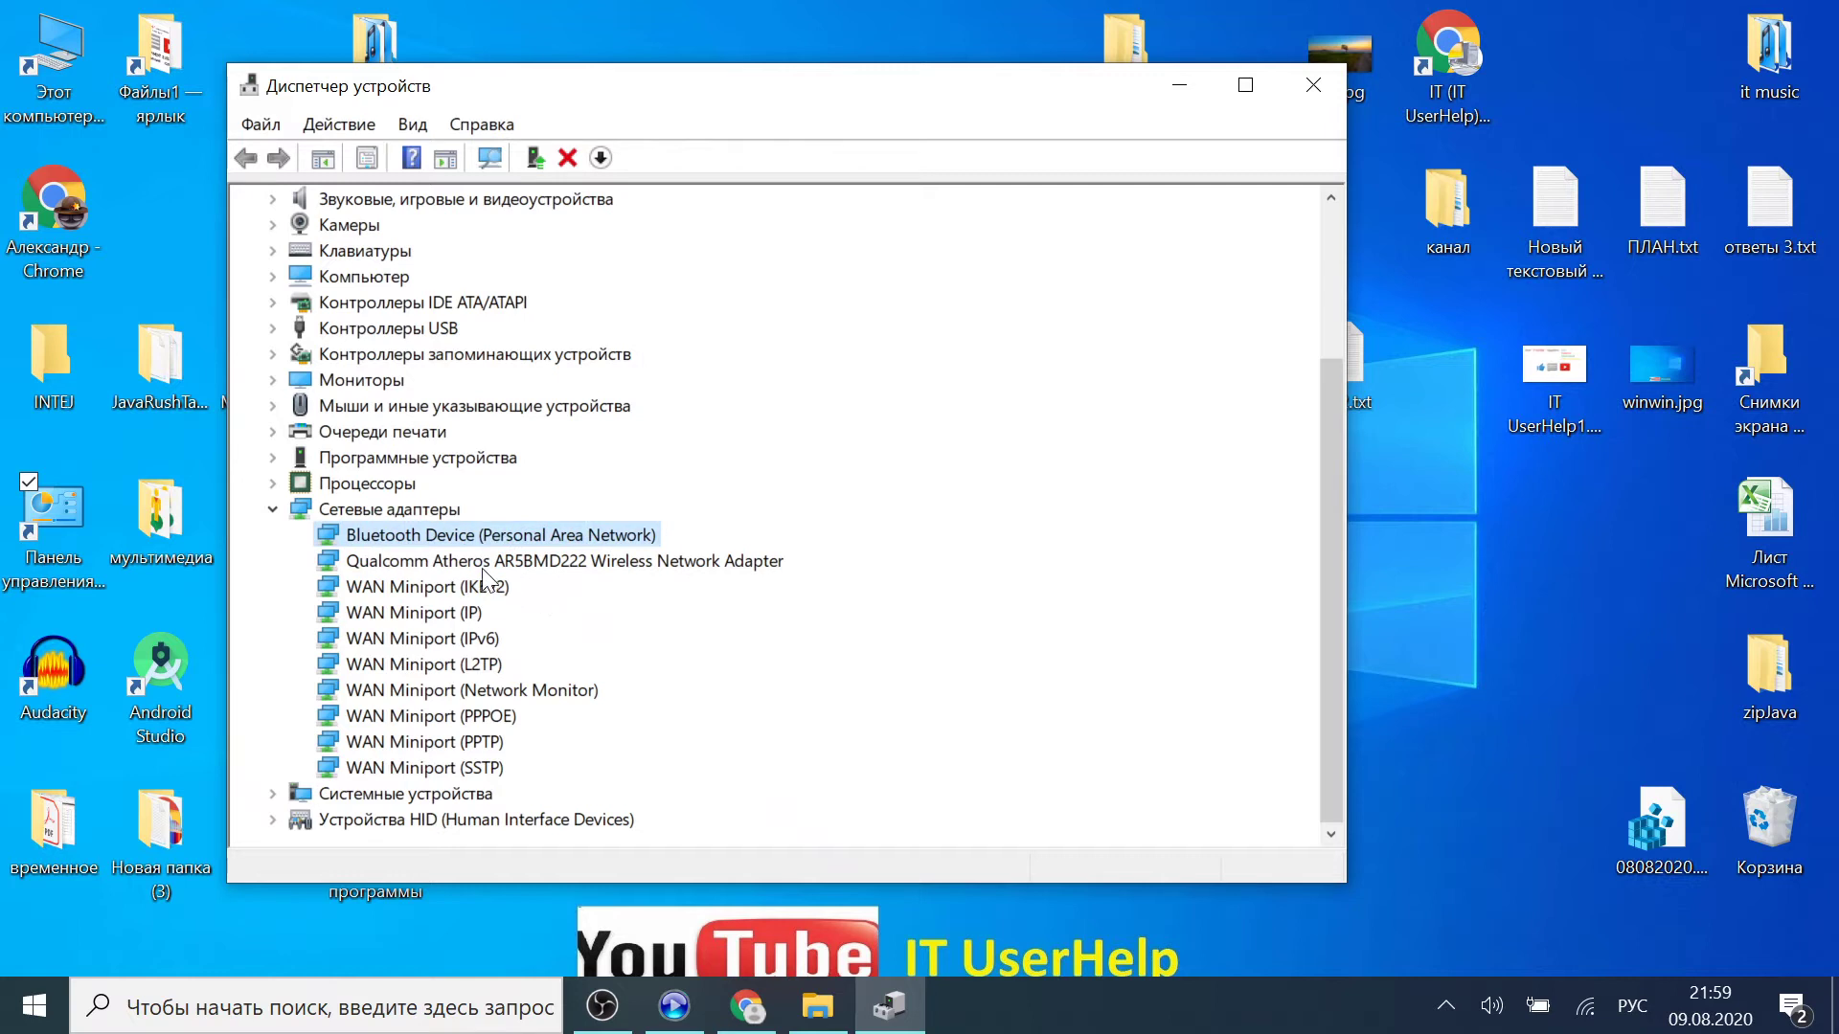
click(542, 563)
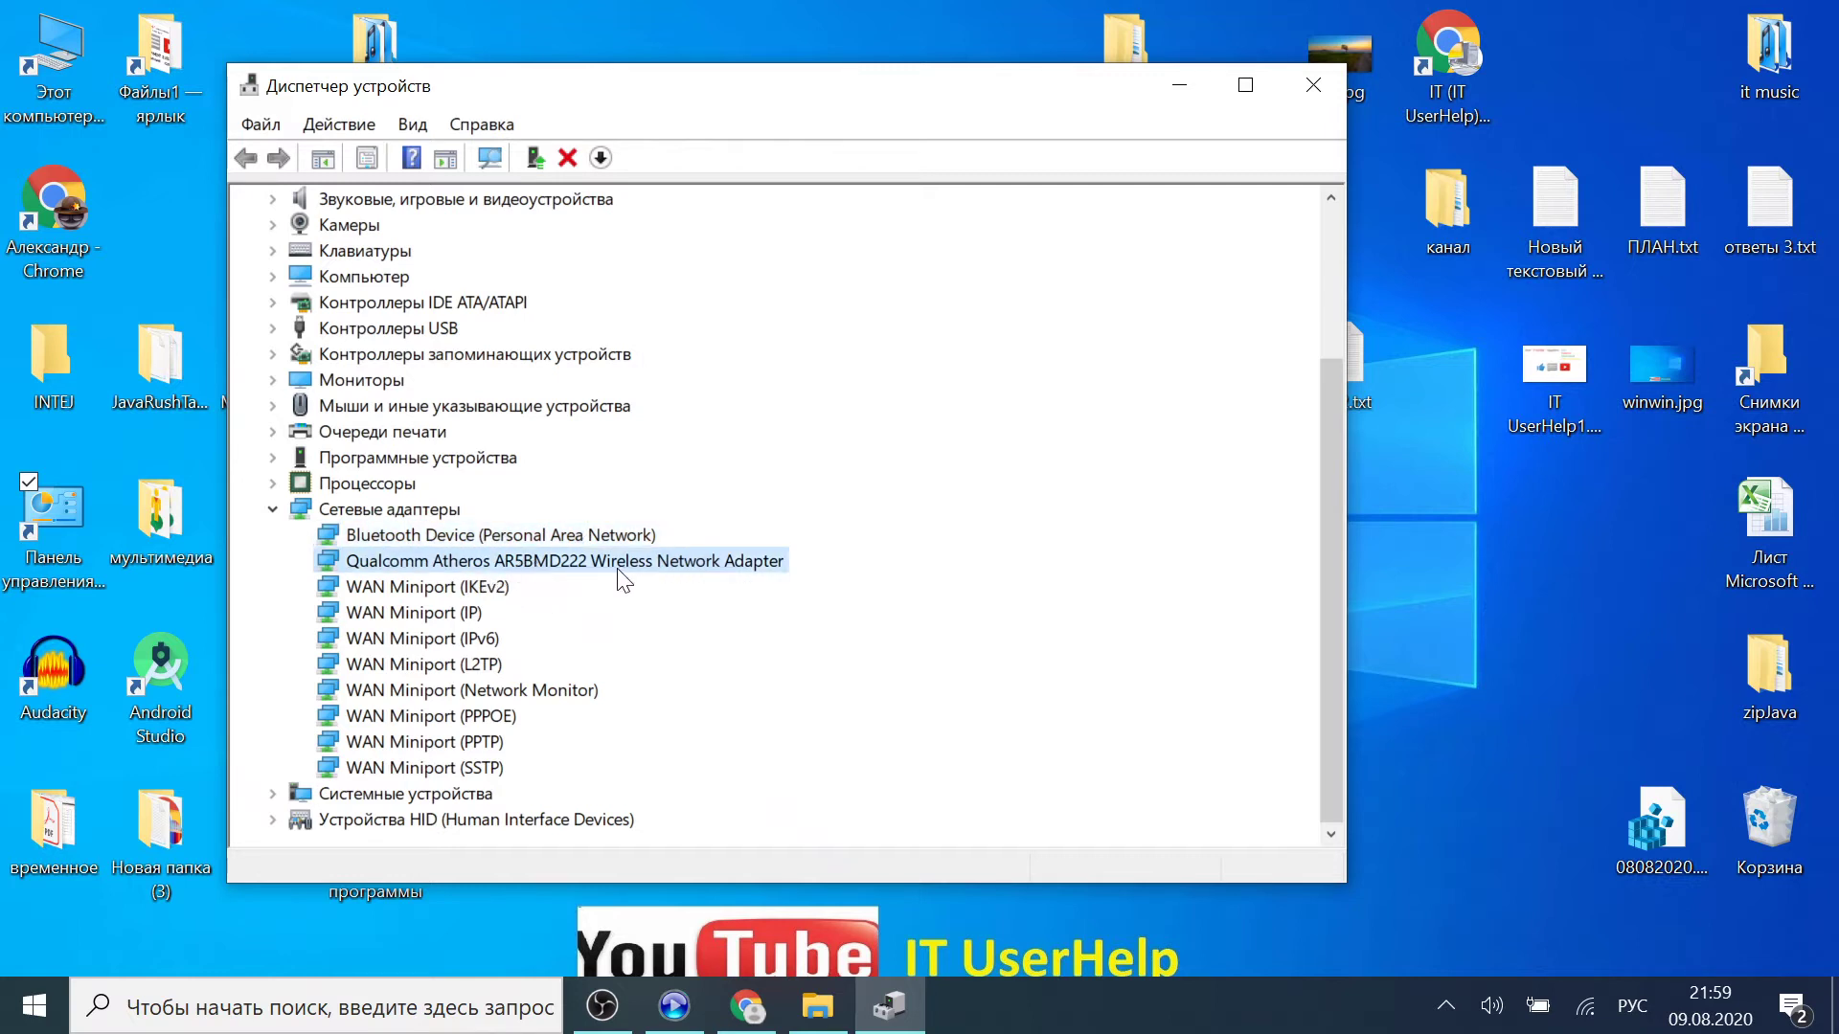
click(458, 602)
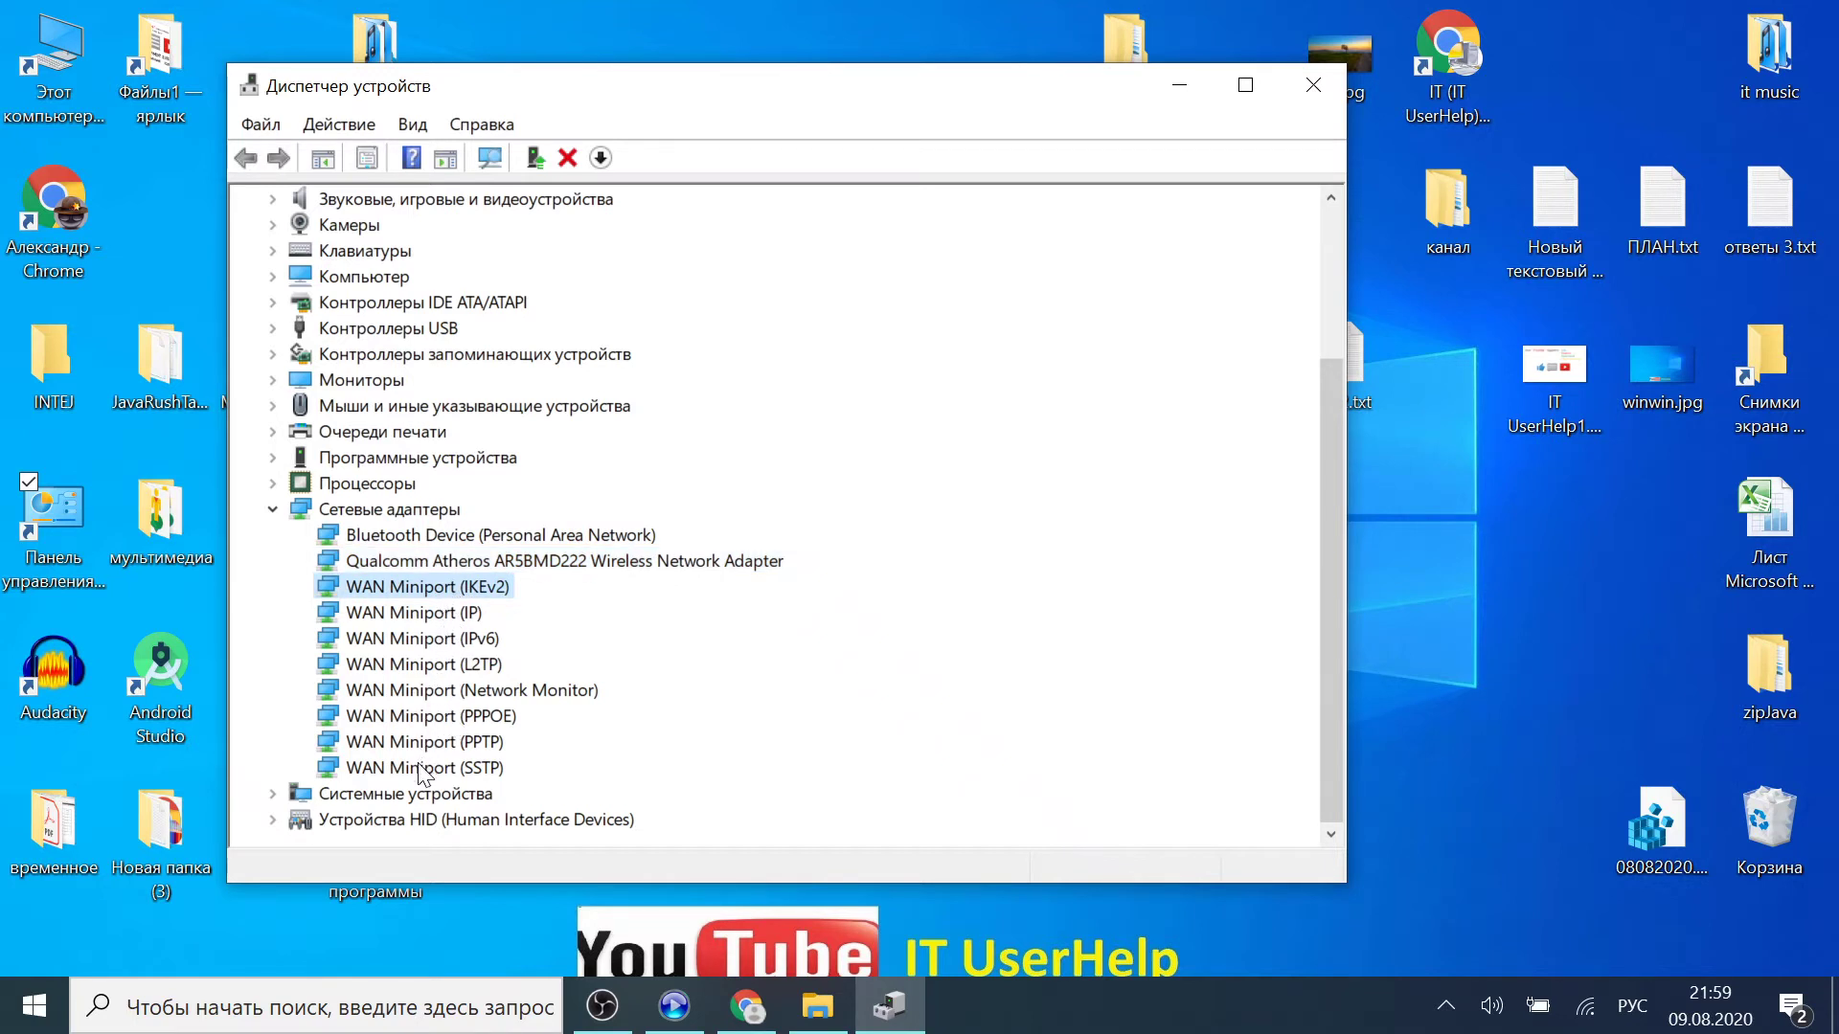
Step: Update the WAN Miniport (IKEv2) driver by searching this computer in C:\Файлы1 including subfolders, and close its properties
double_click(438, 586)
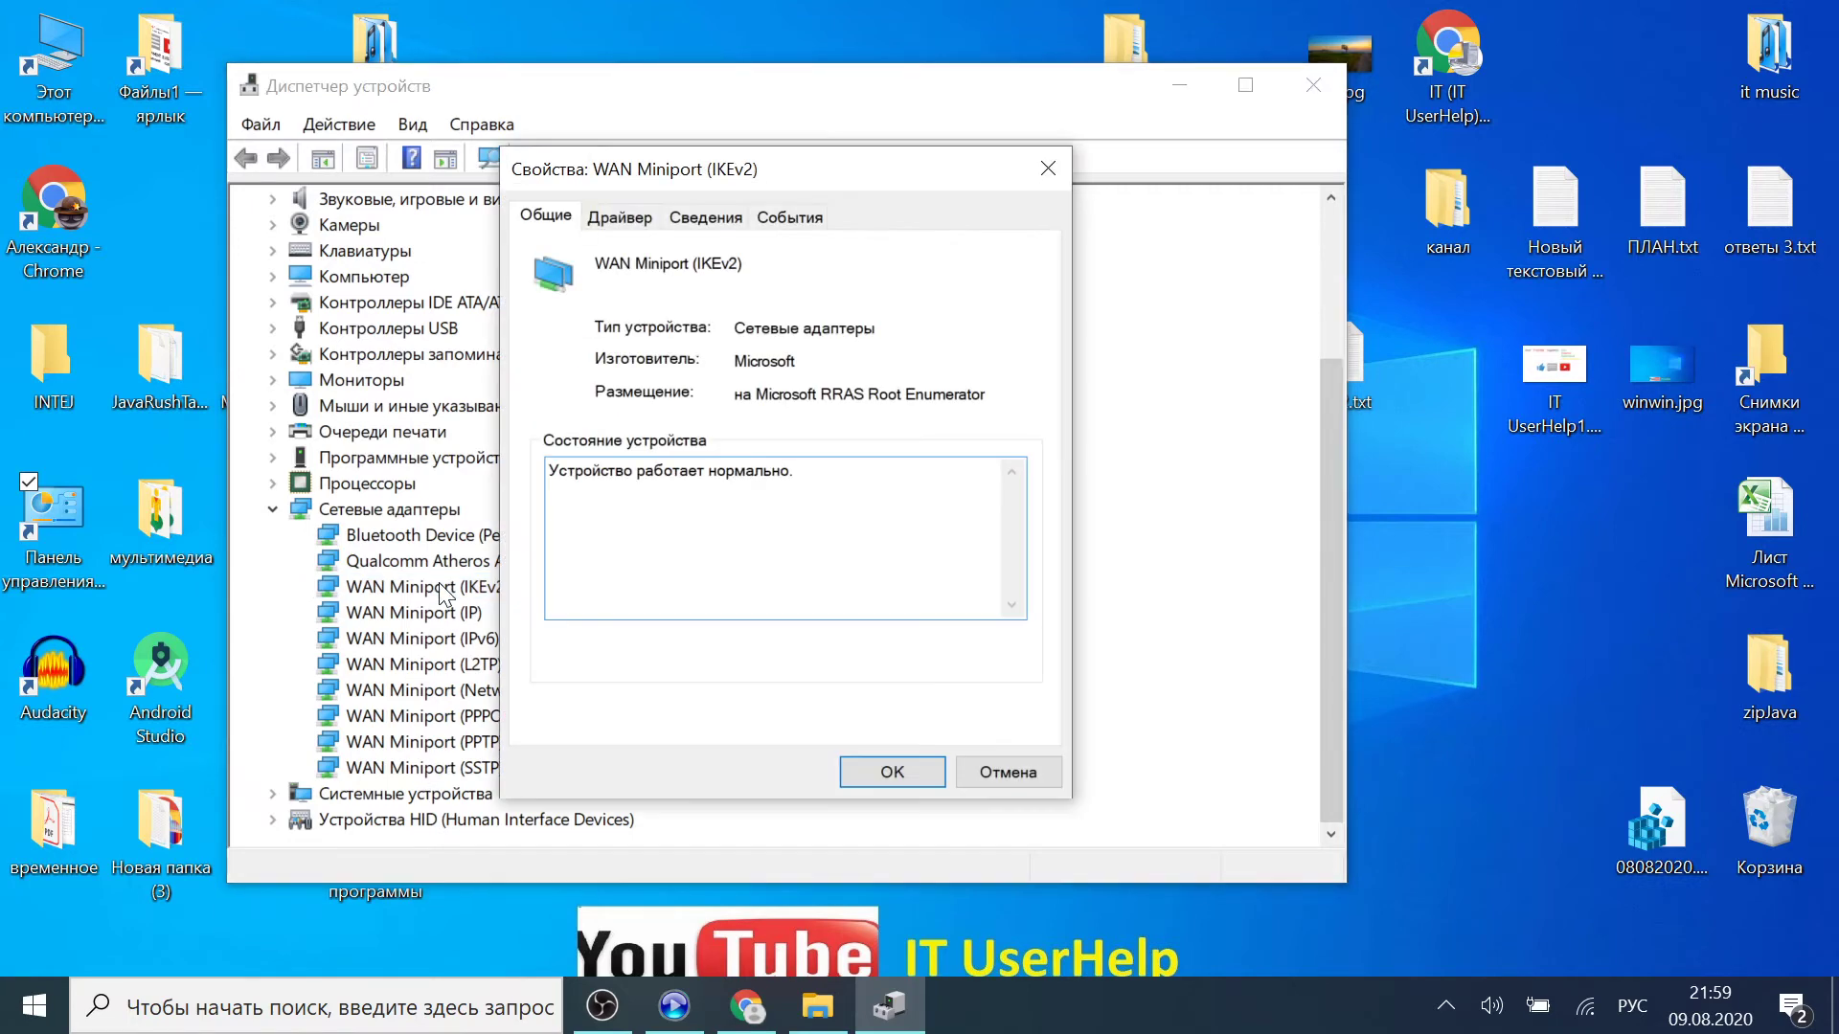
click(620, 219)
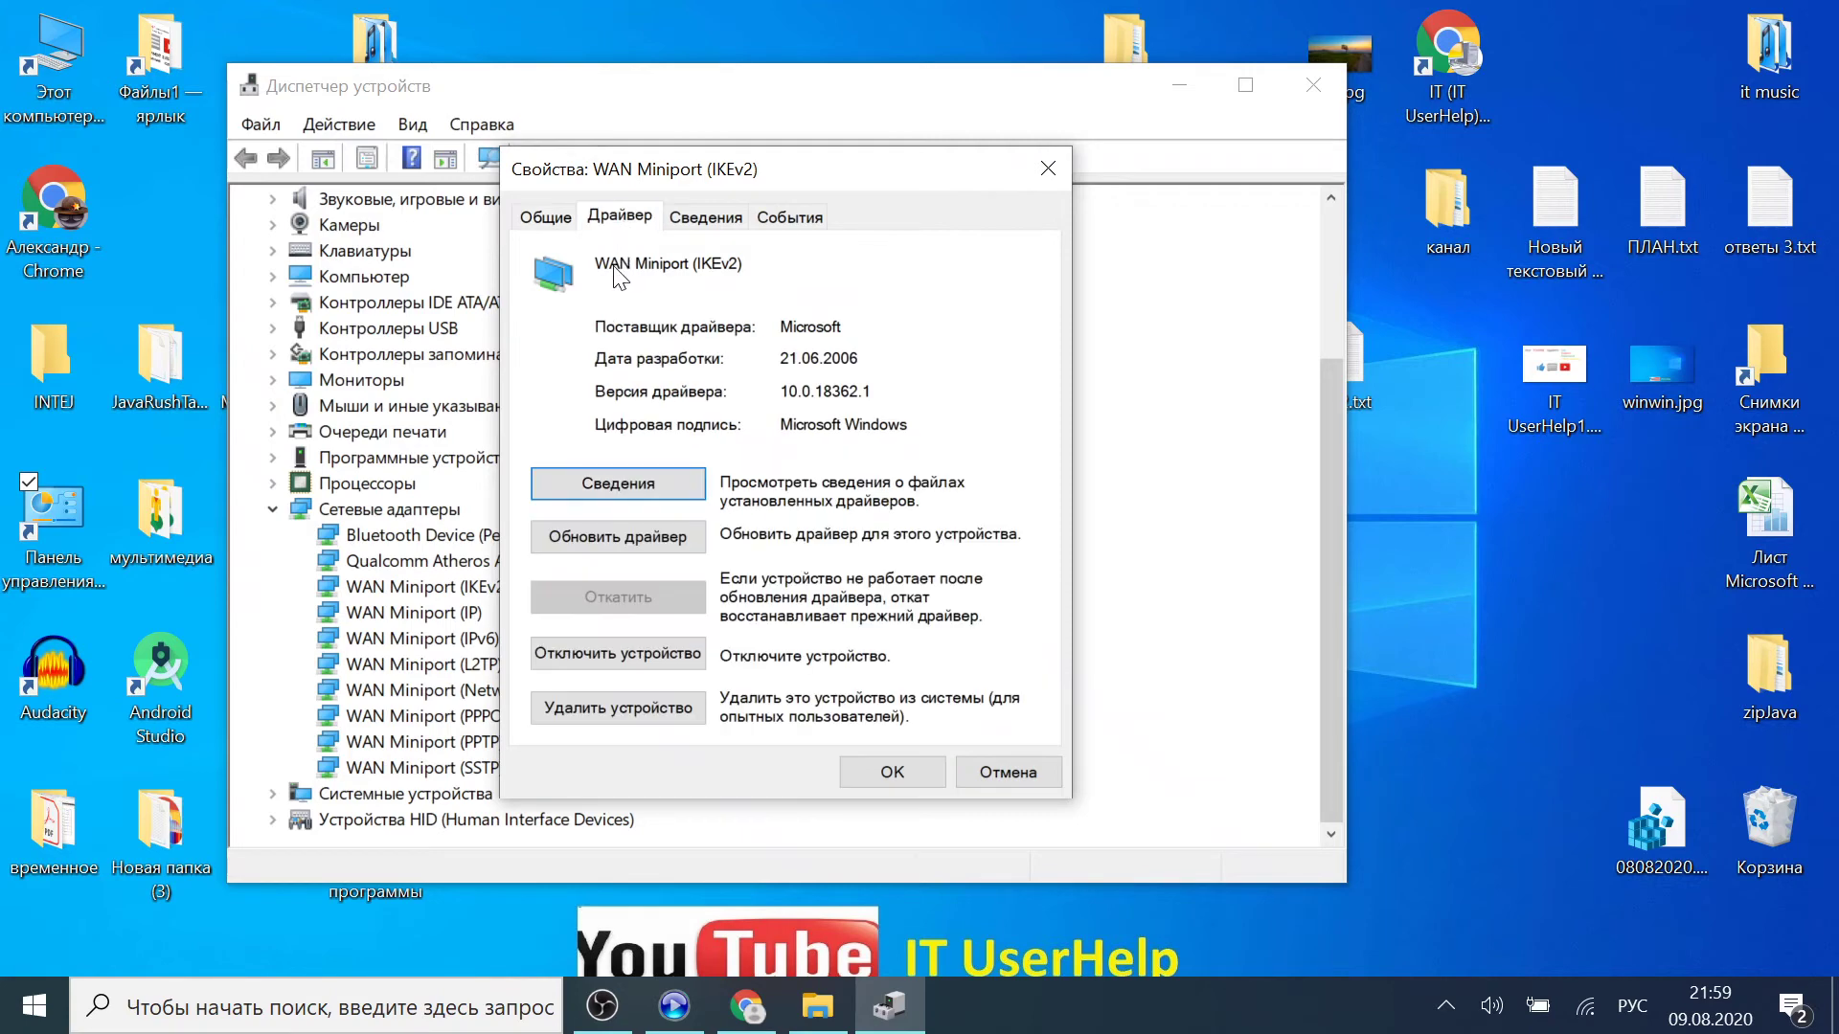
click(625, 537)
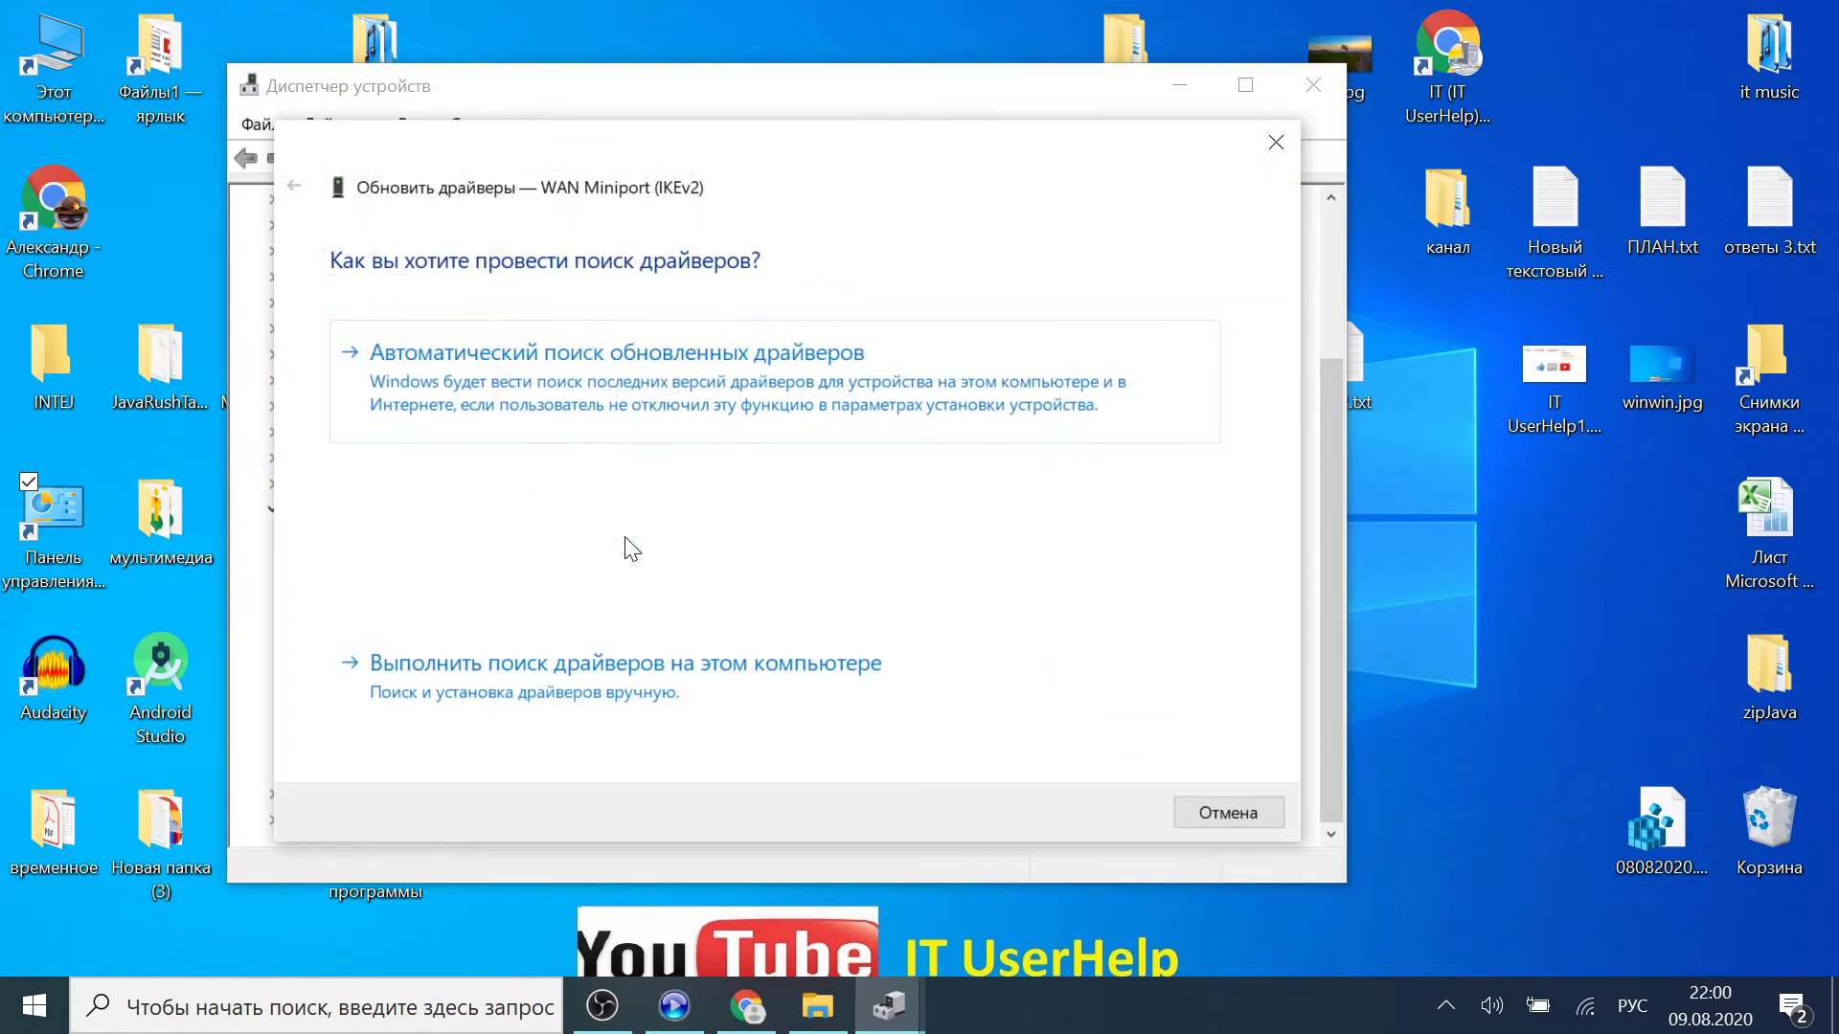
click(659, 690)
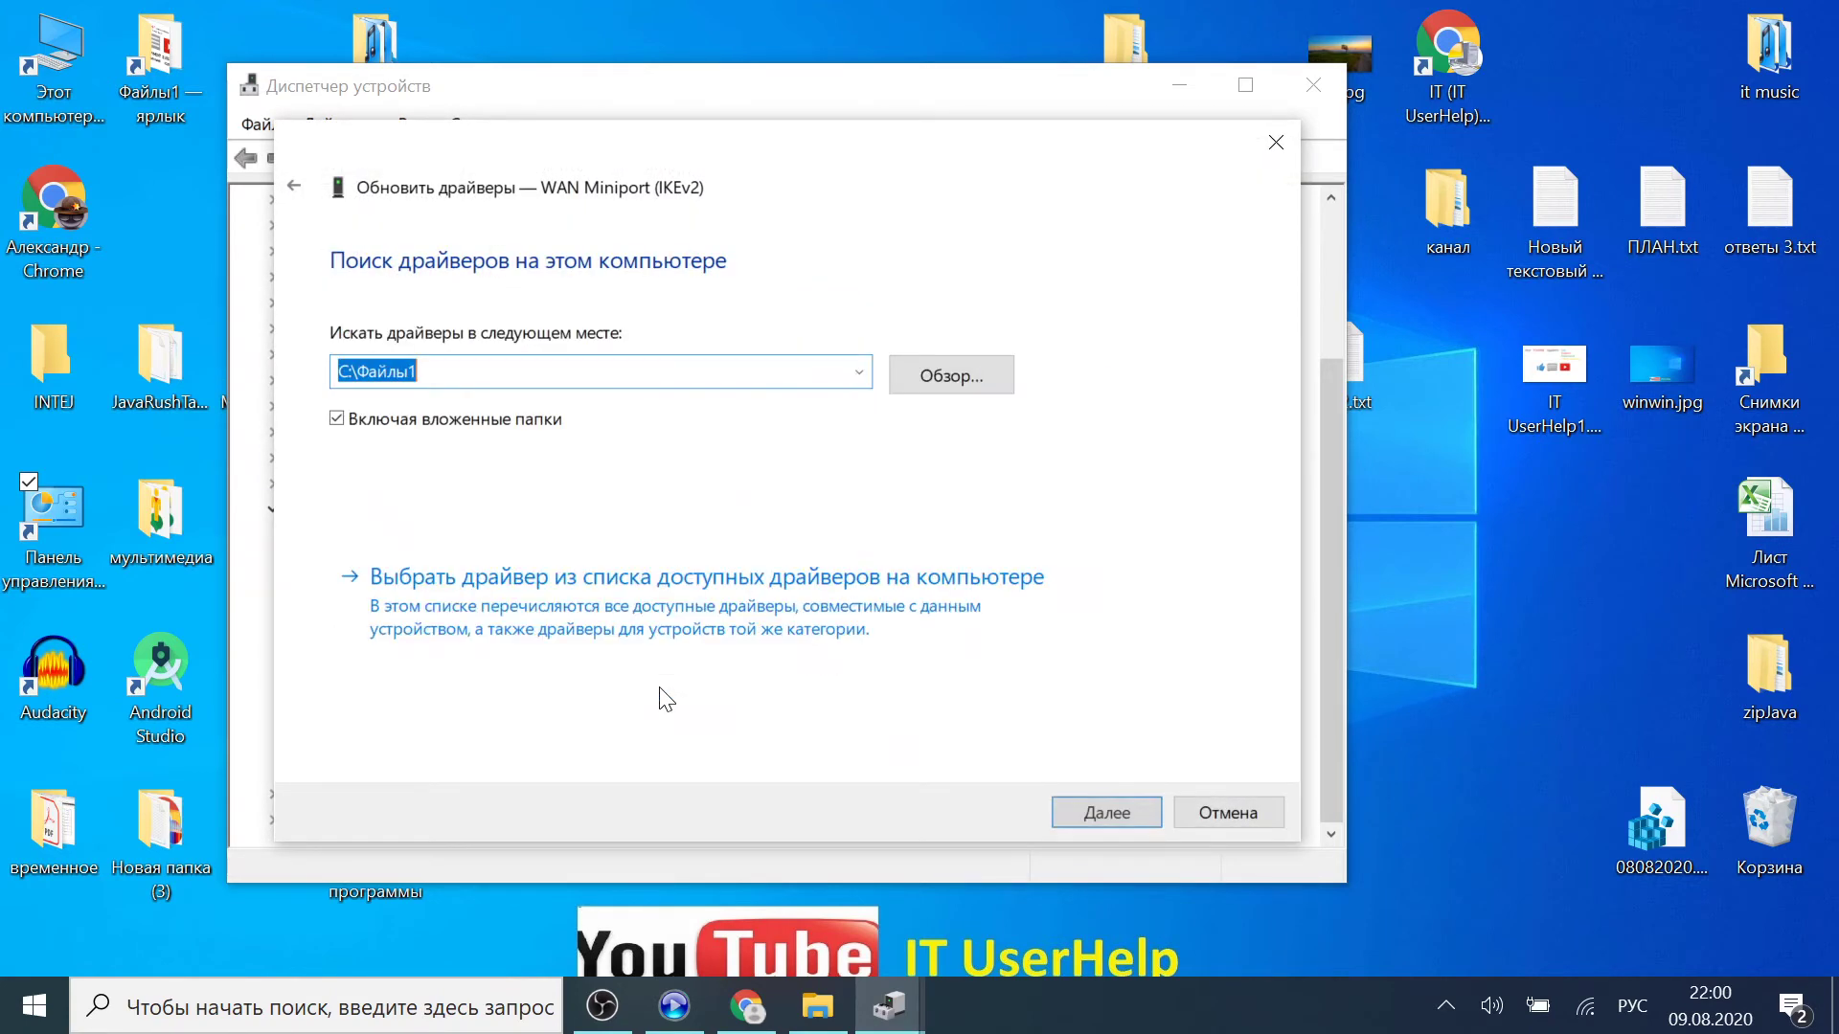
click(1076, 808)
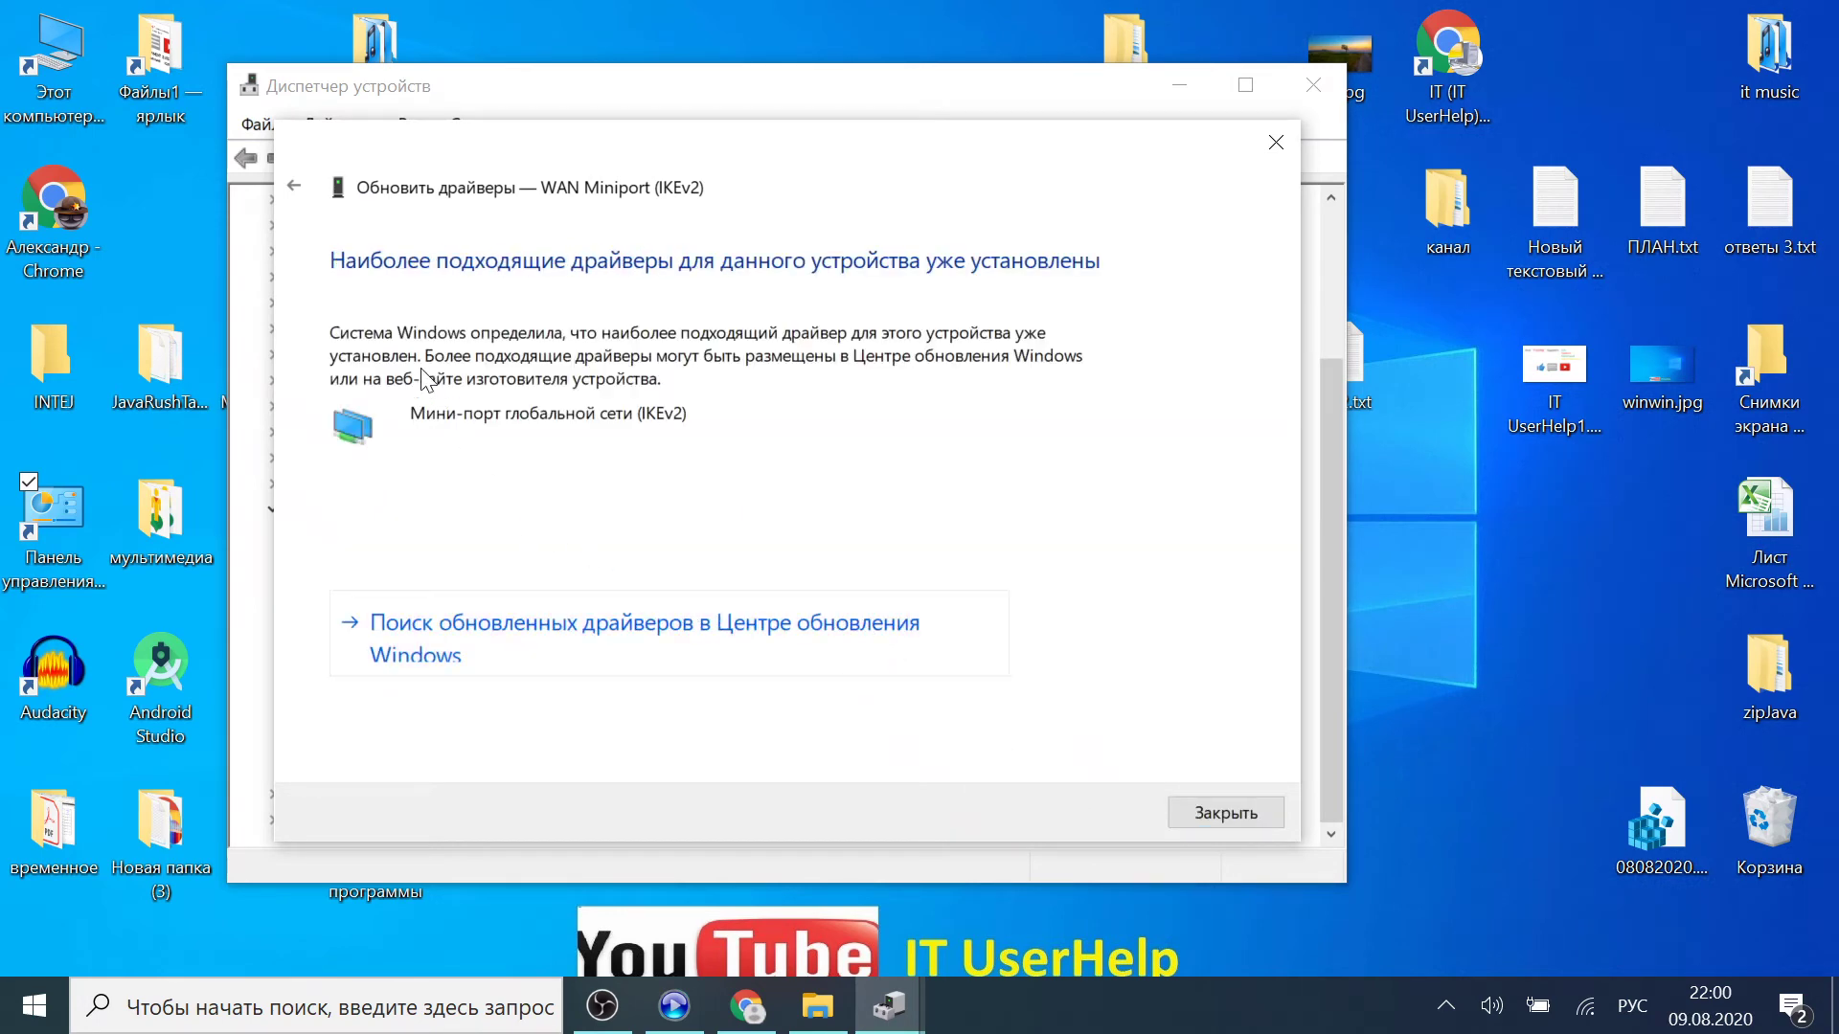
click(1212, 814)
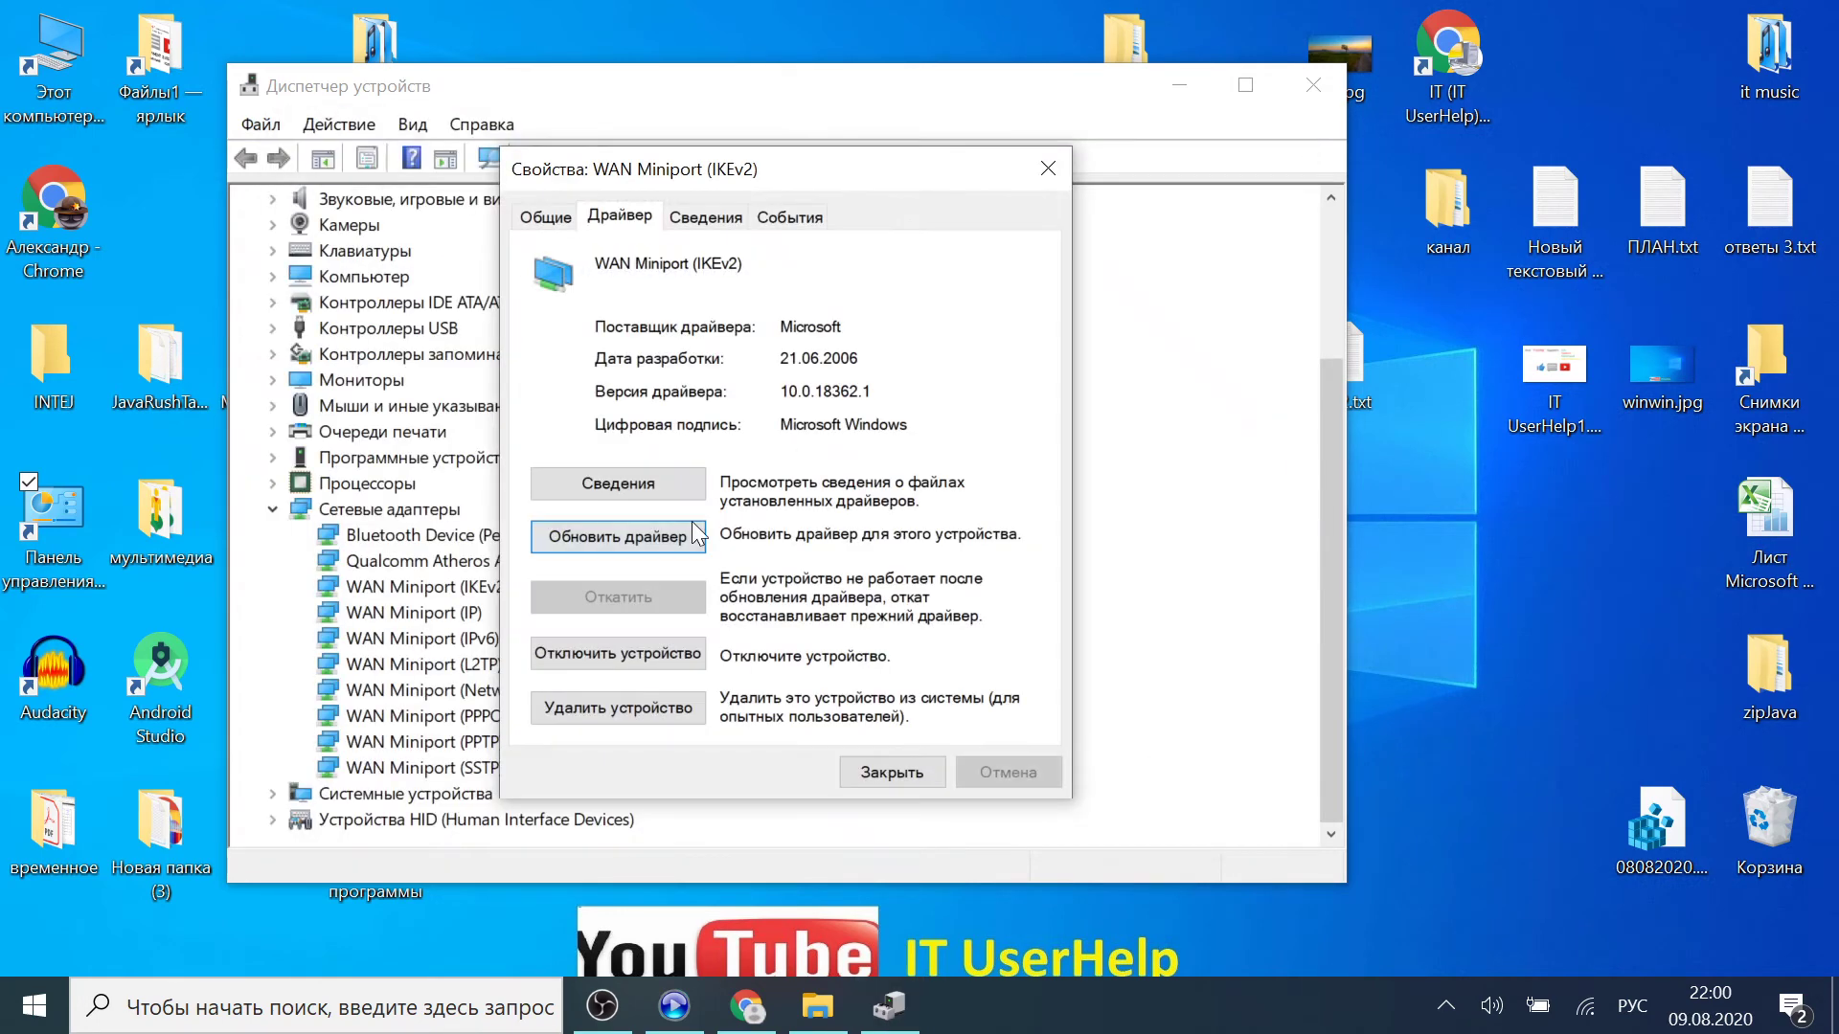
click(896, 766)
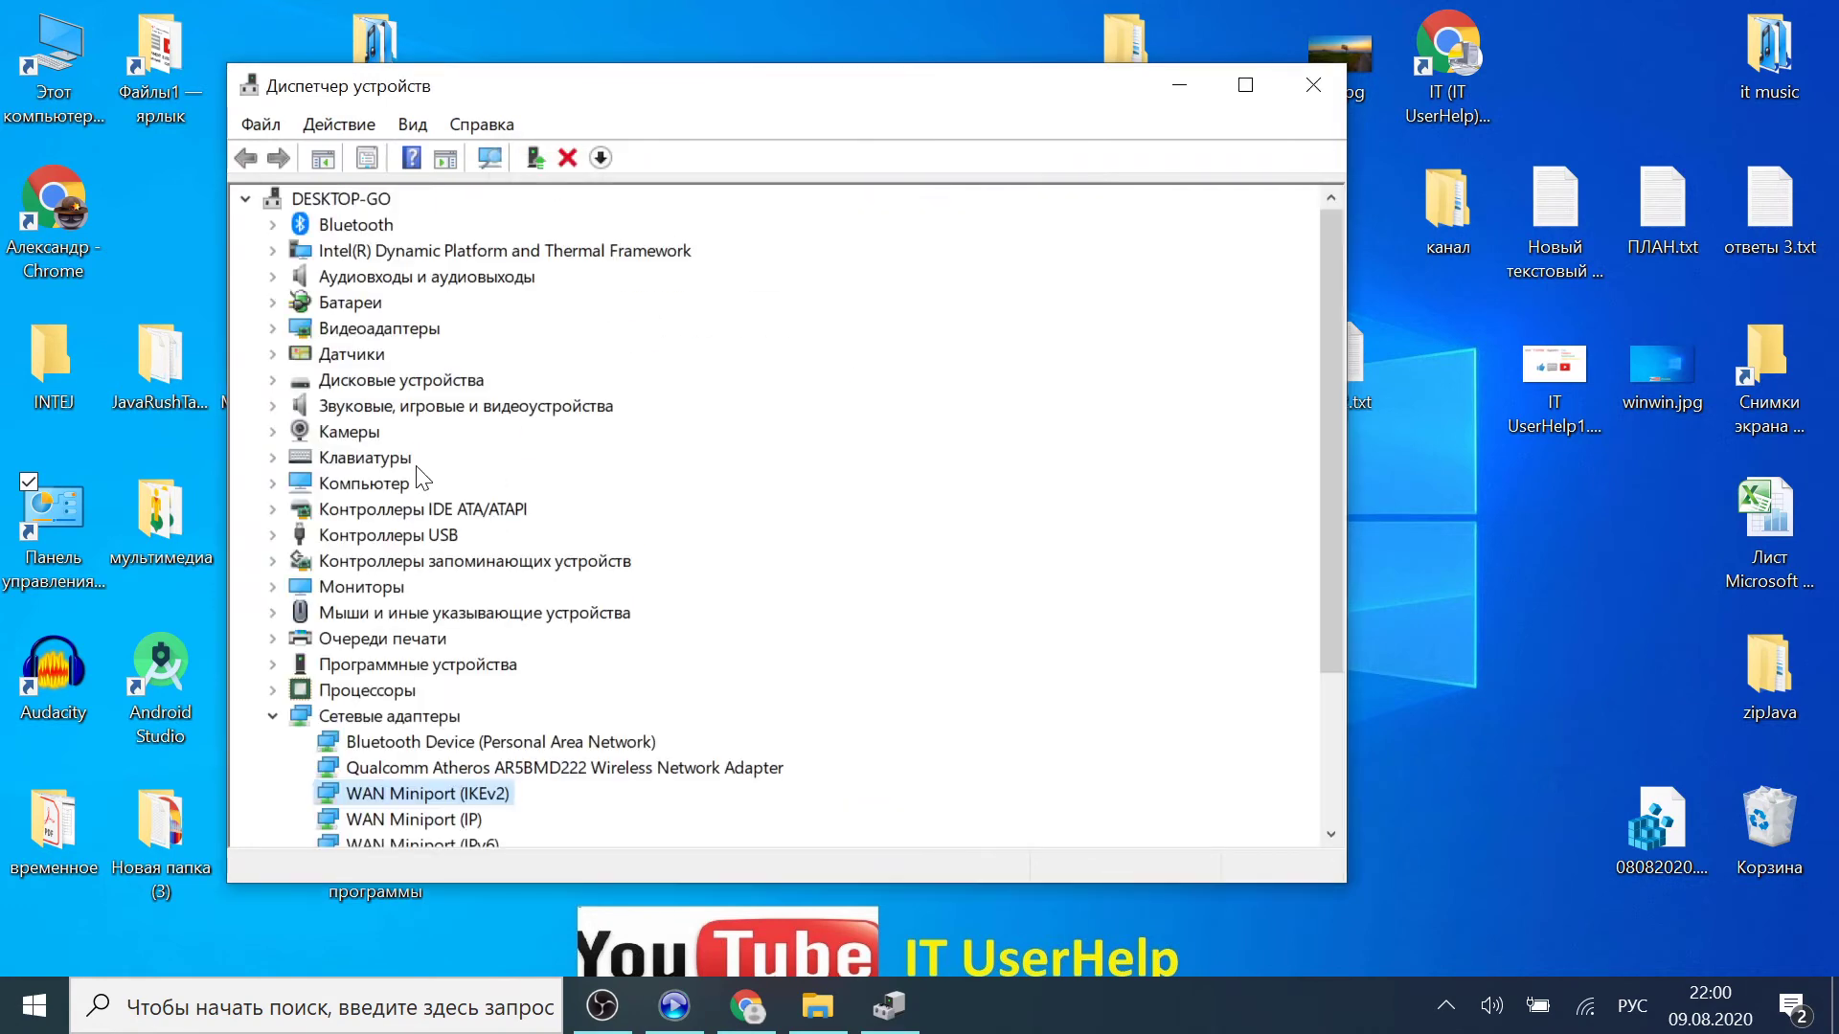
Step: Update the WAN Miniport (IP) driver through a manual search of C:\Файлы1 including subfolders, and close its properties
scroll(387, 613, down, 3)
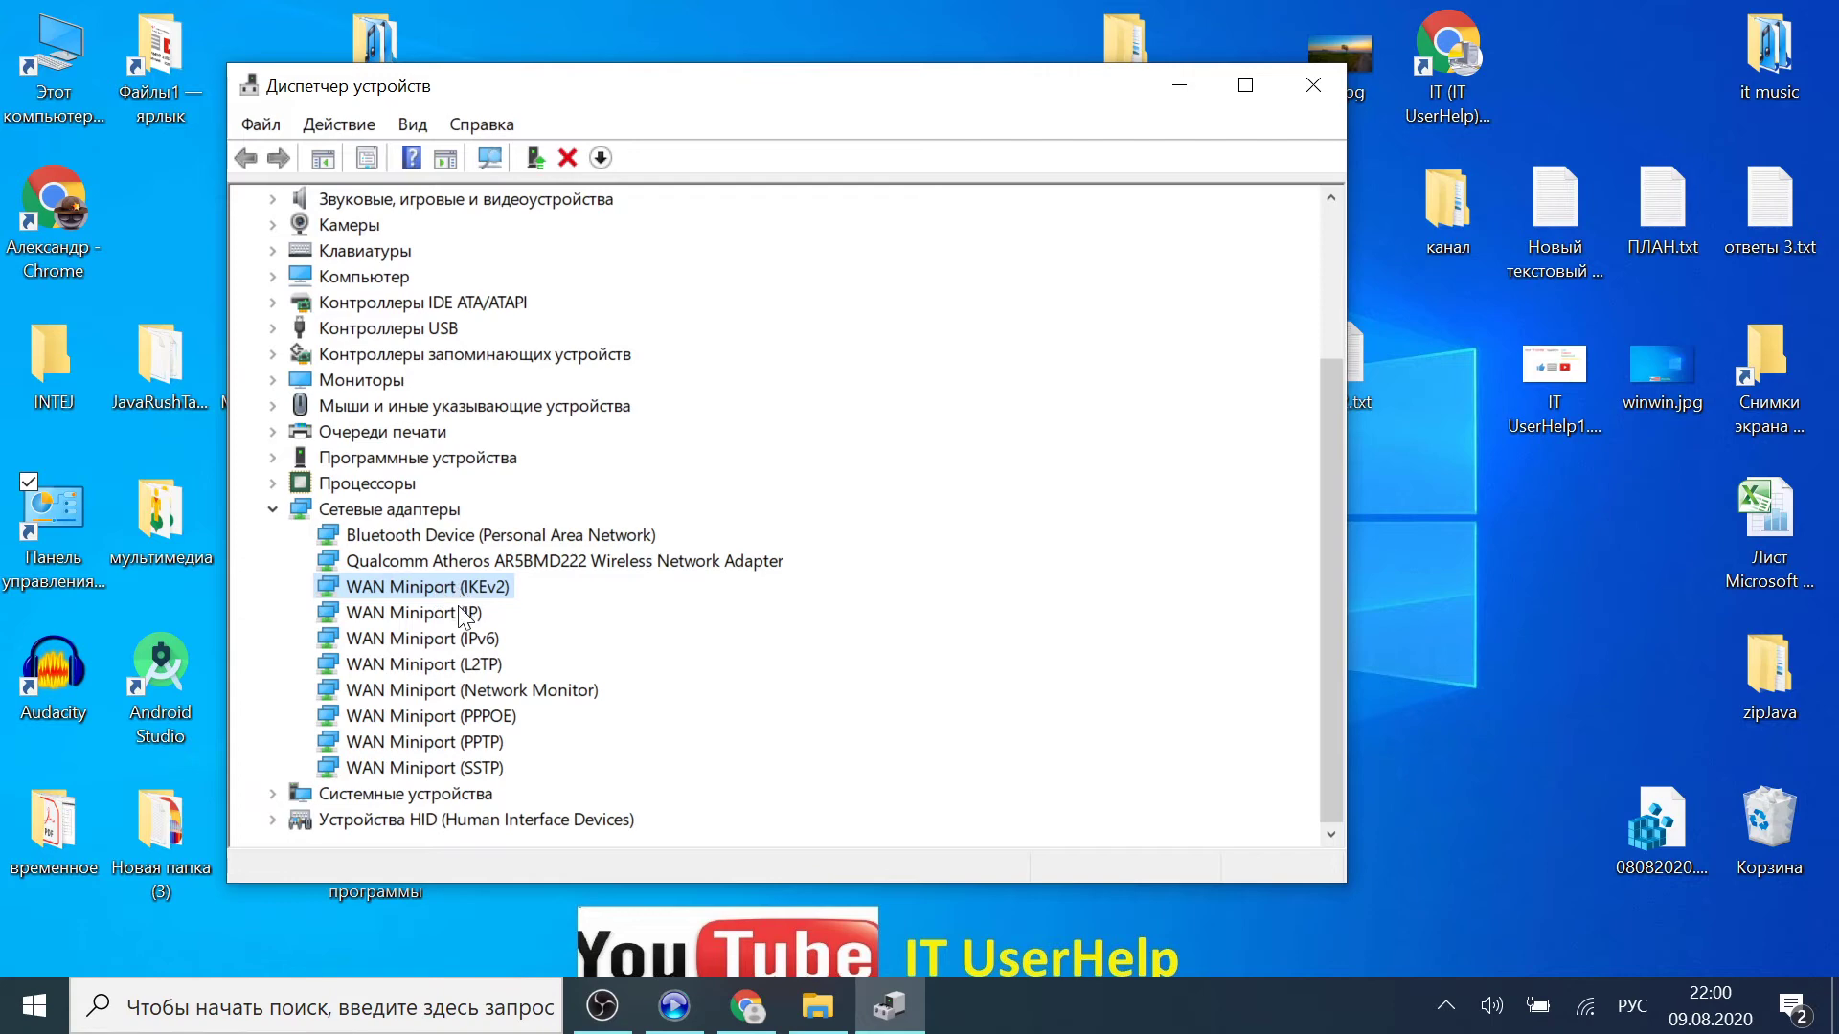
click(461, 614)
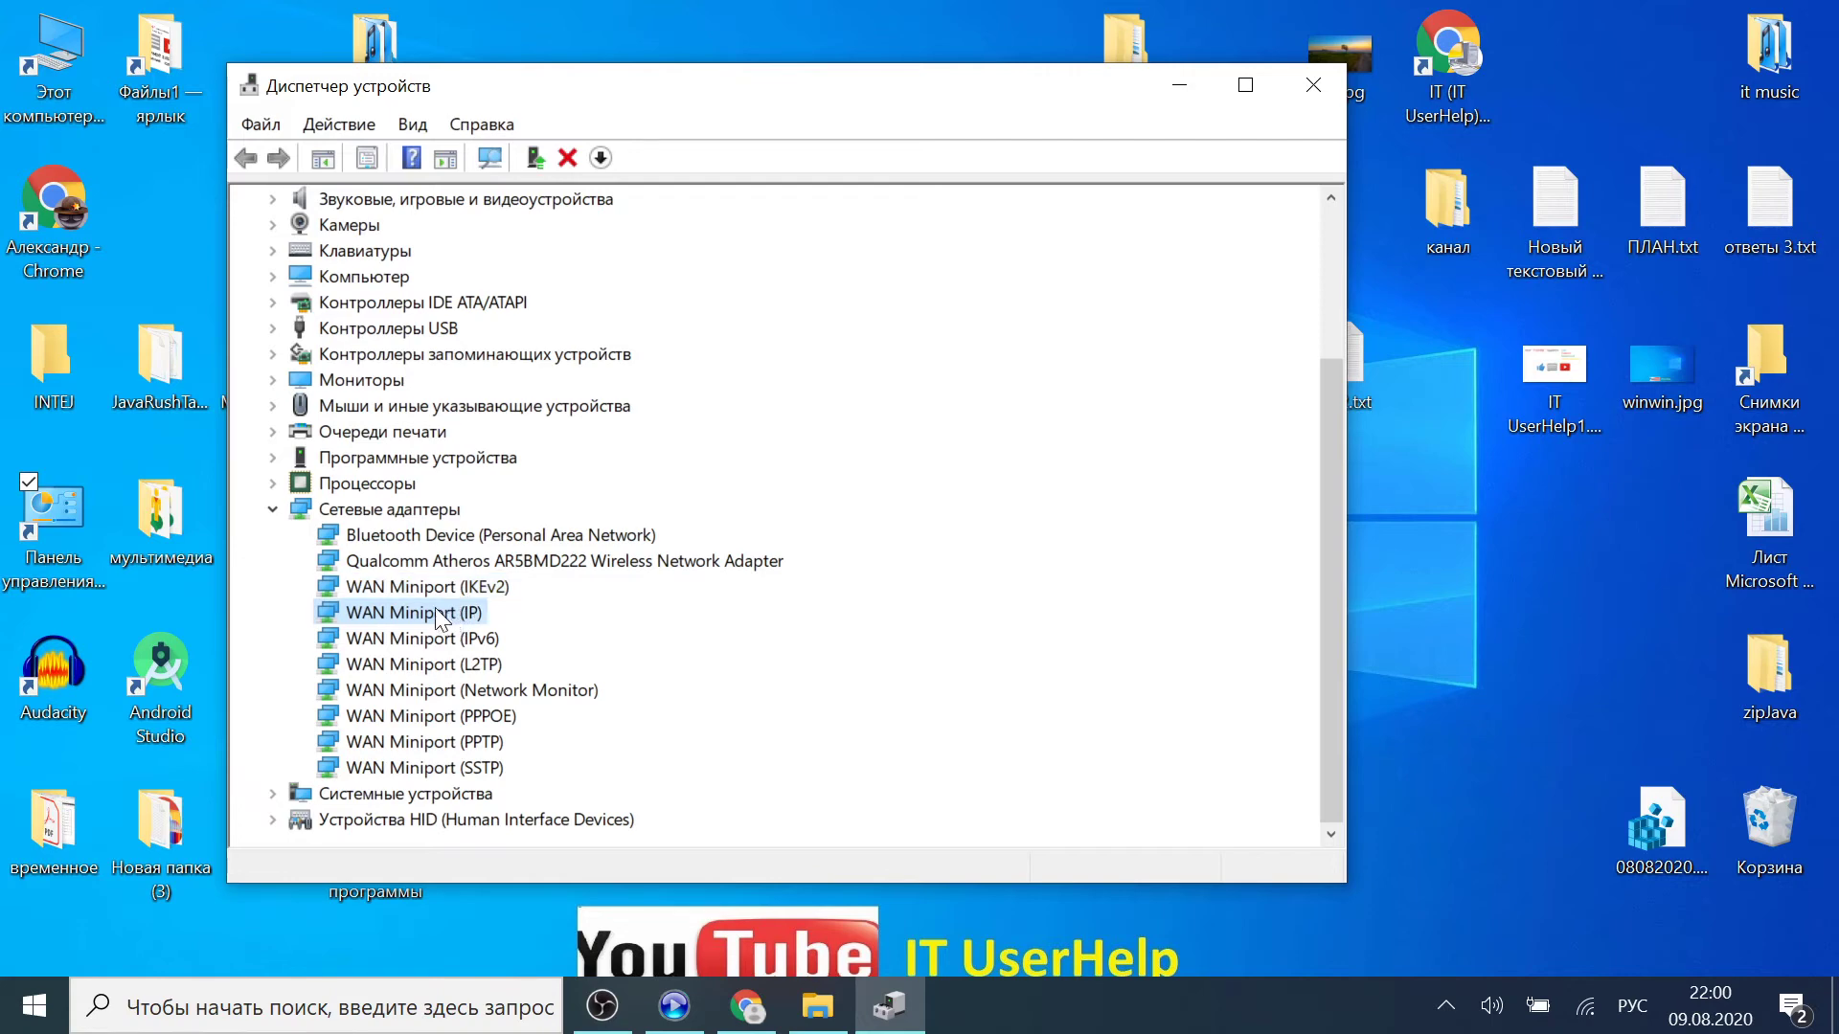
double_click(446, 615)
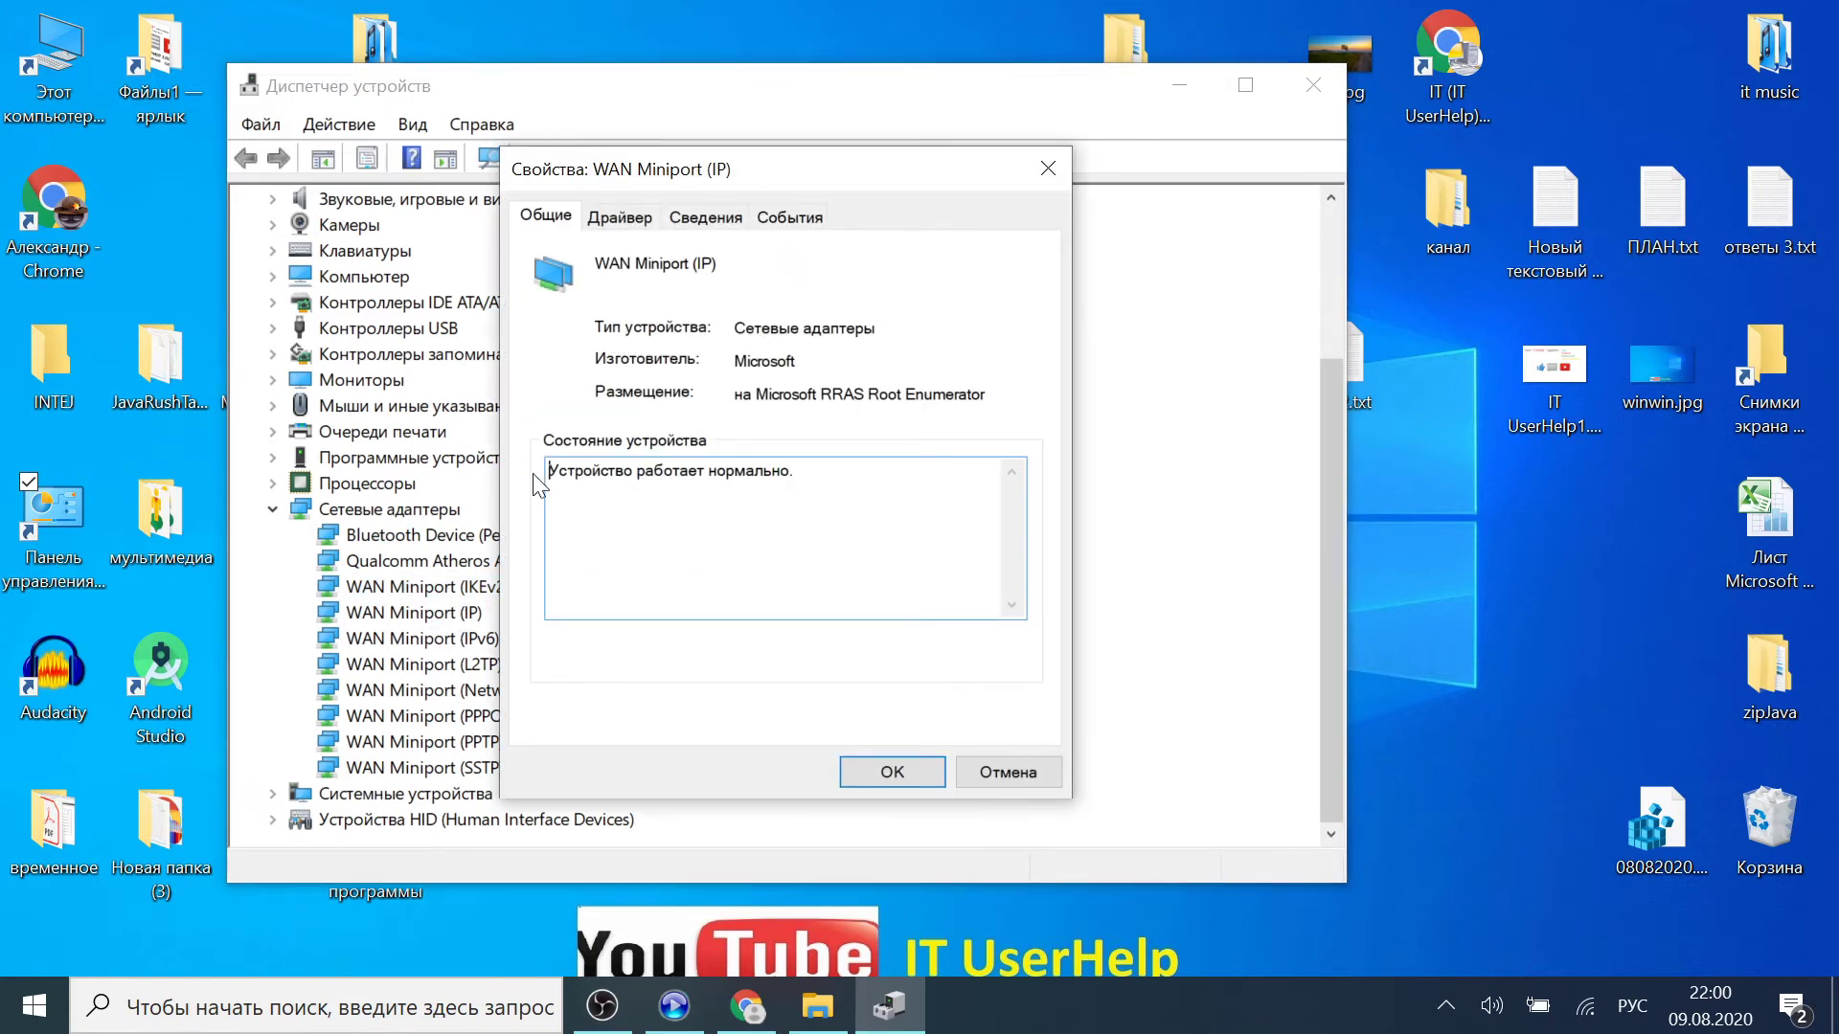
click(617, 219)
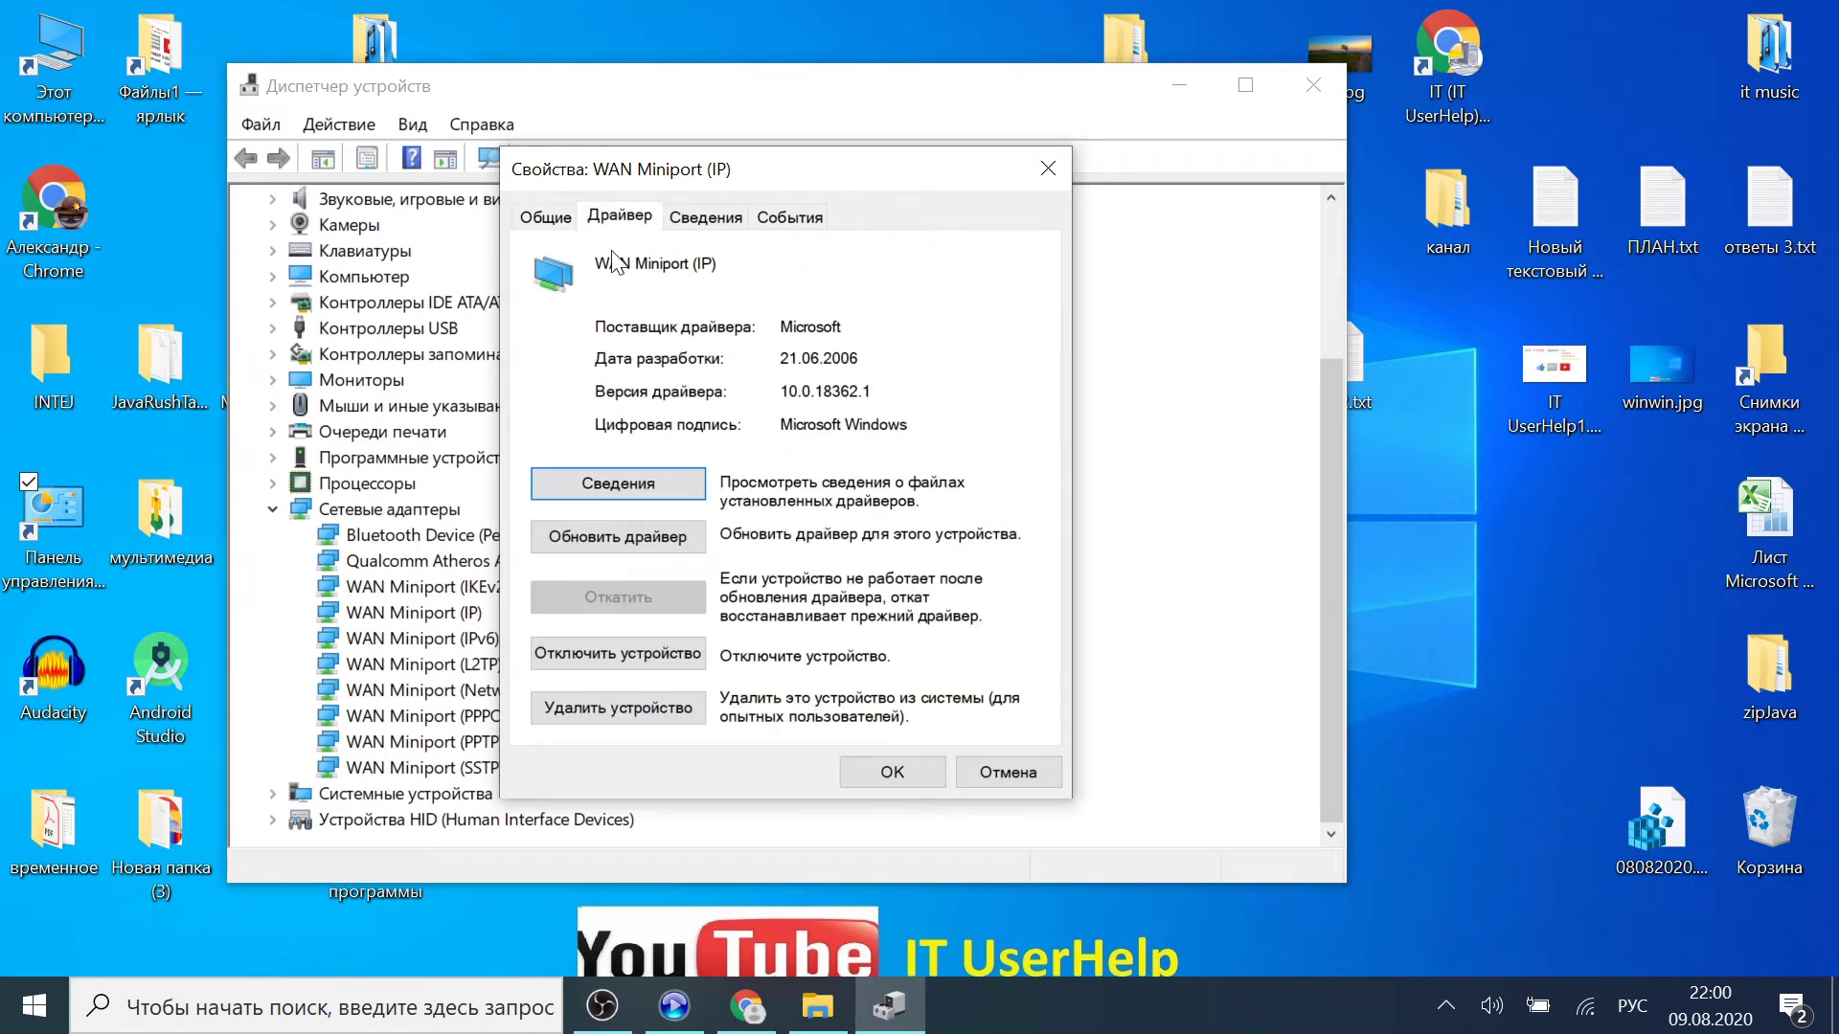
click(619, 536)
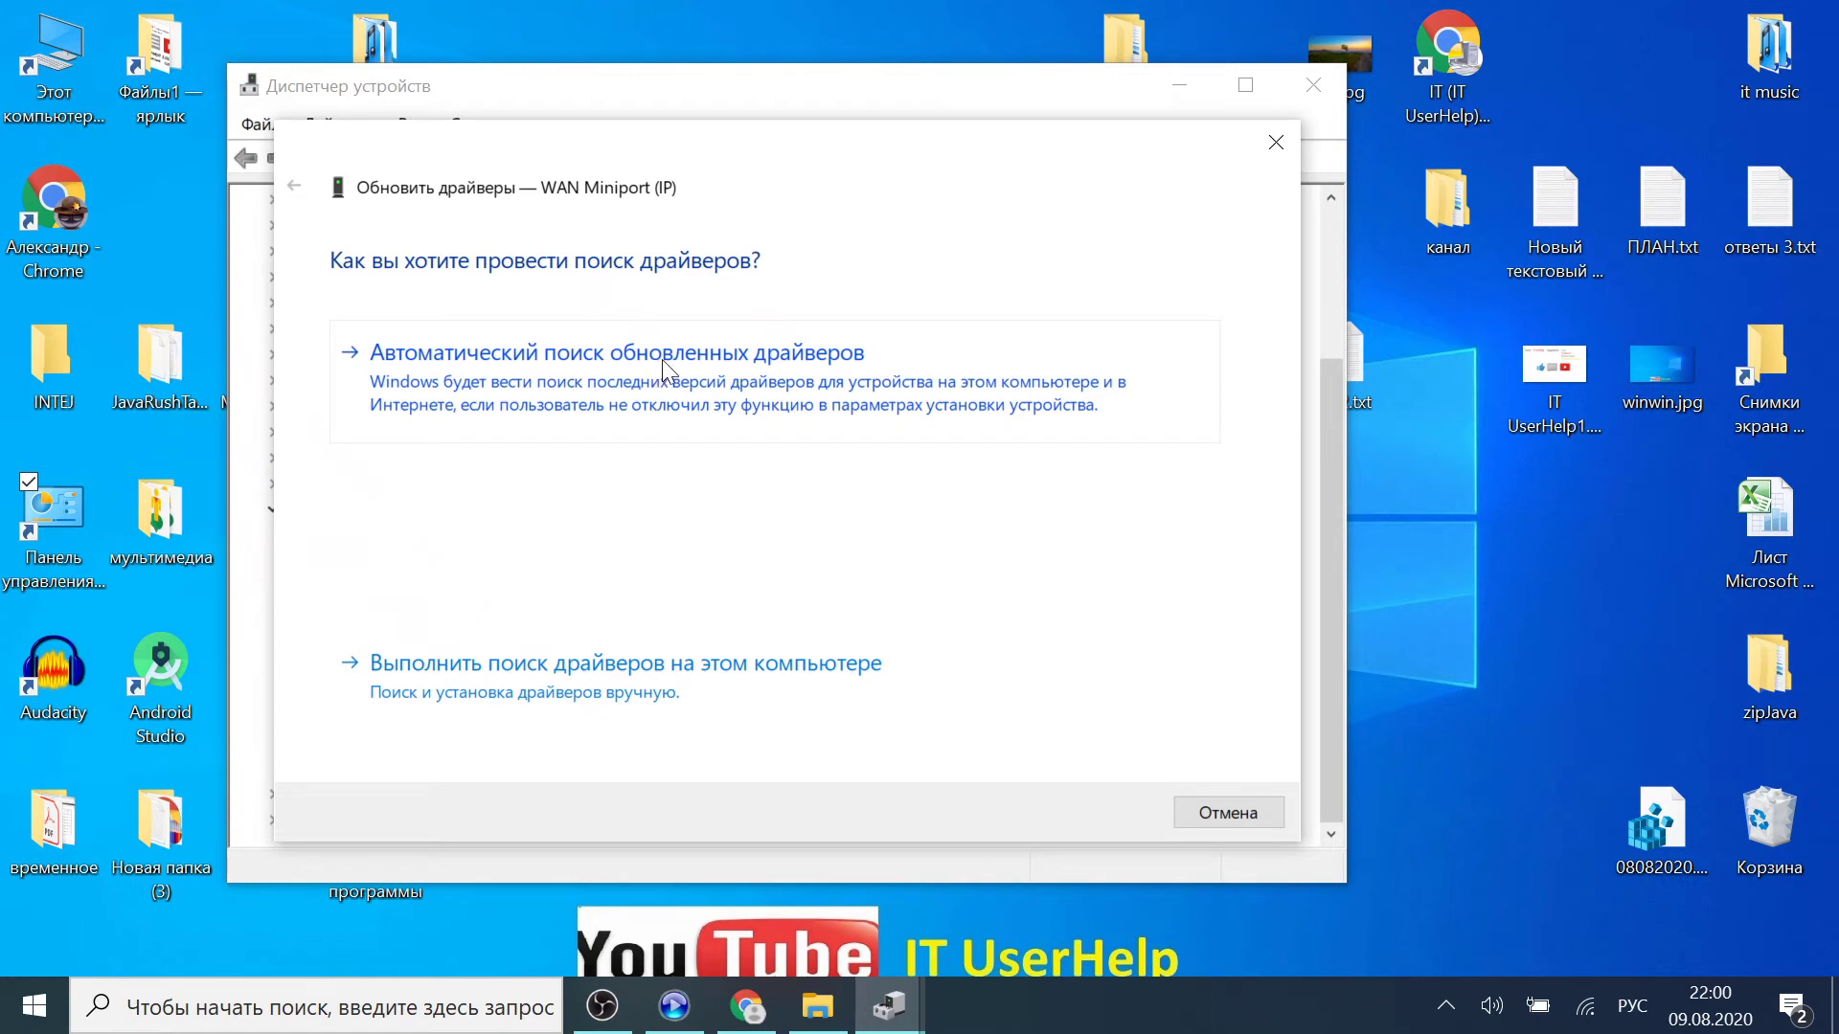
click(530, 685)
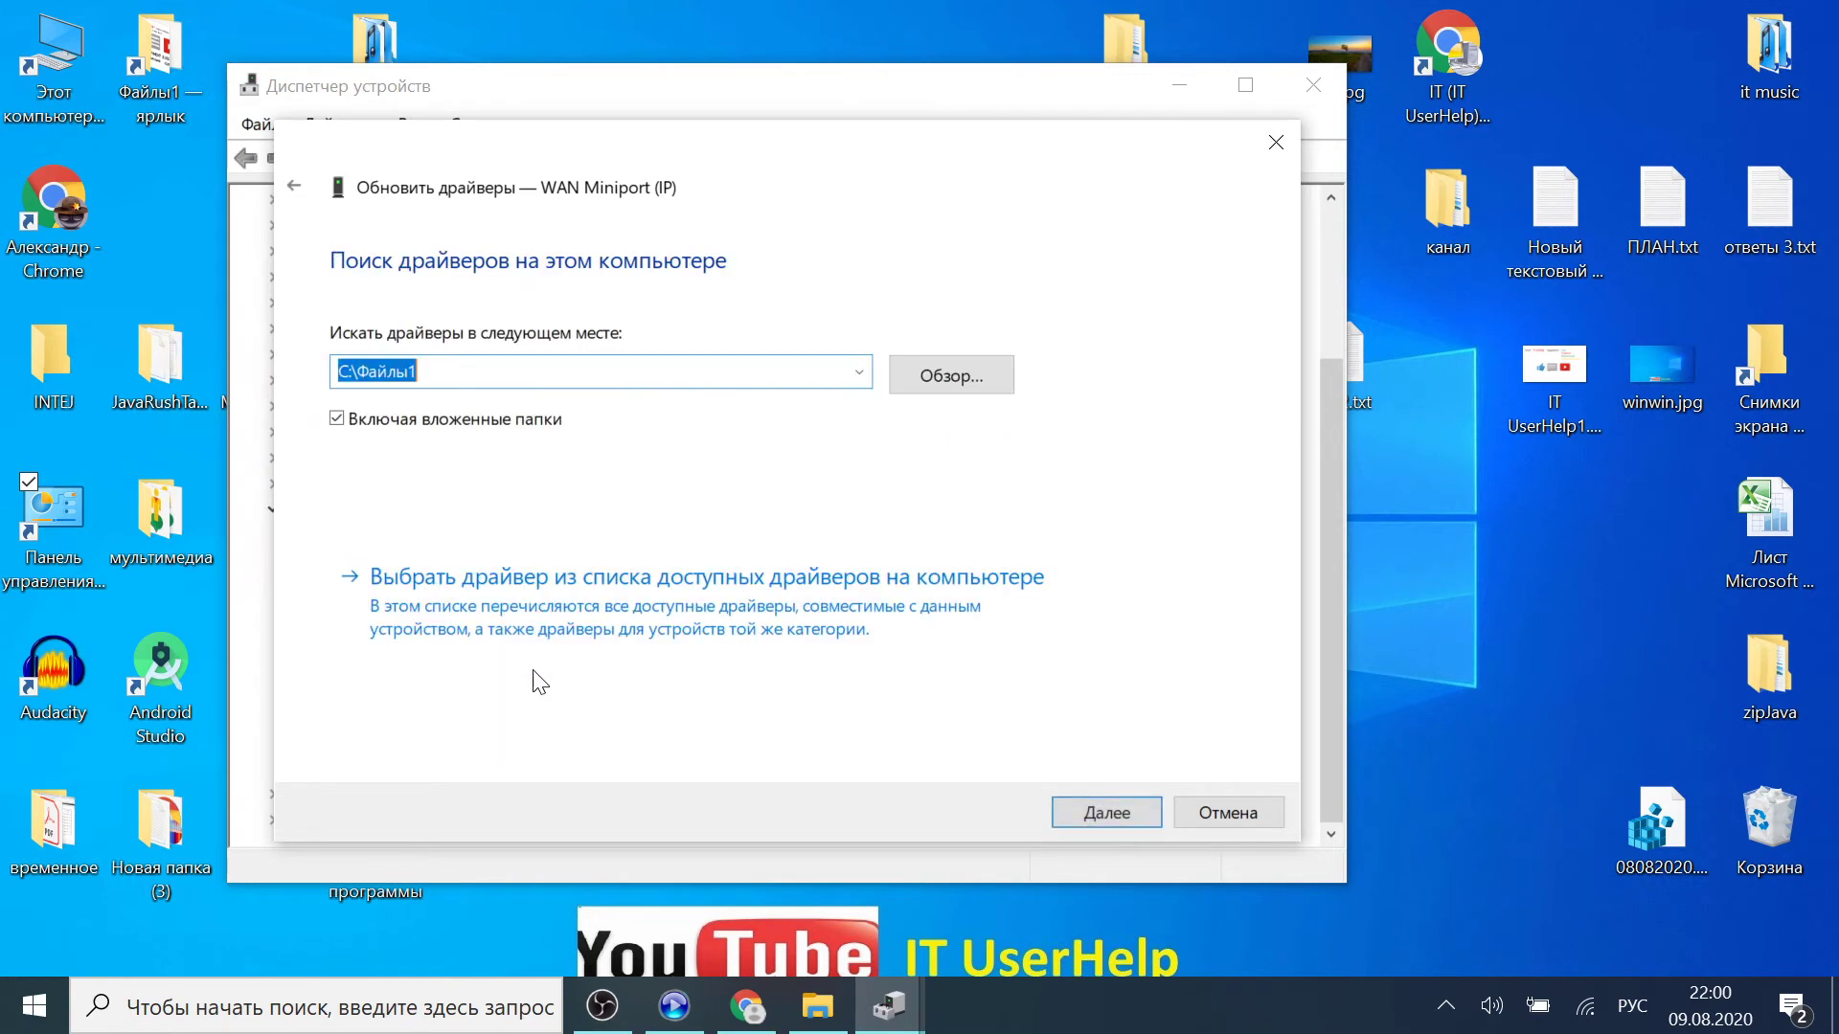
click(1067, 809)
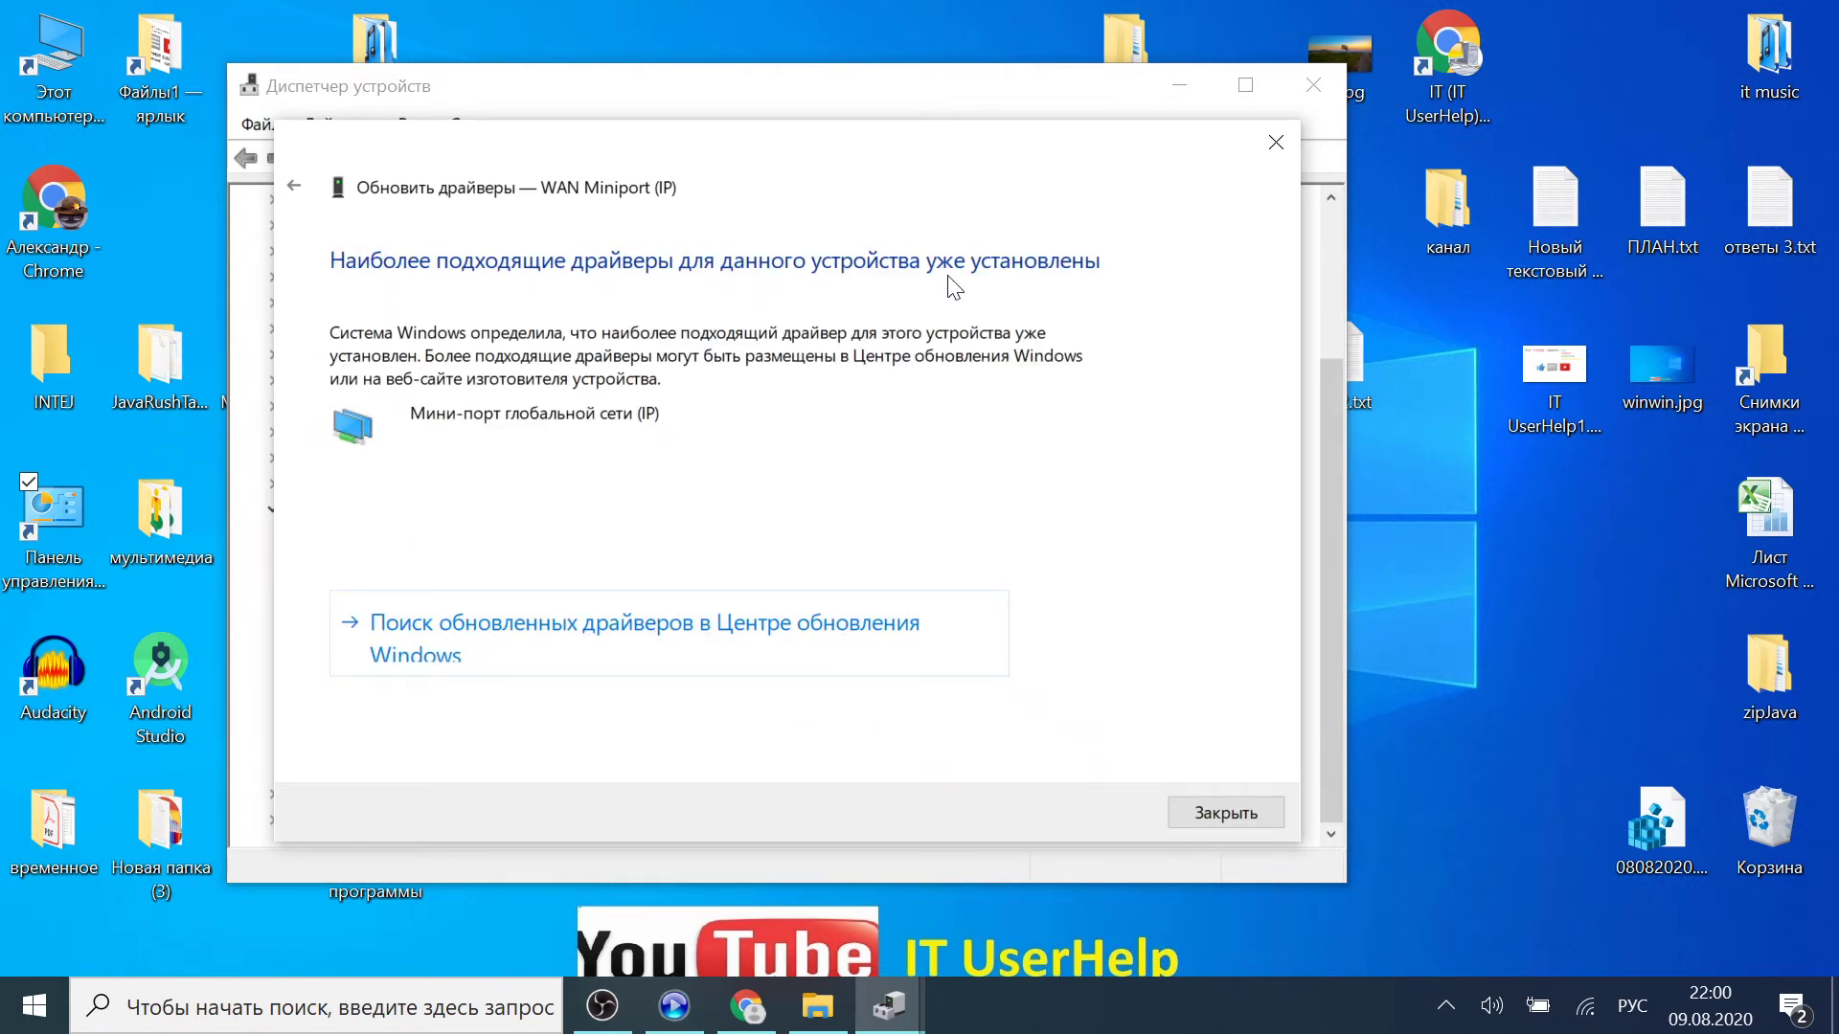
click(1276, 136)
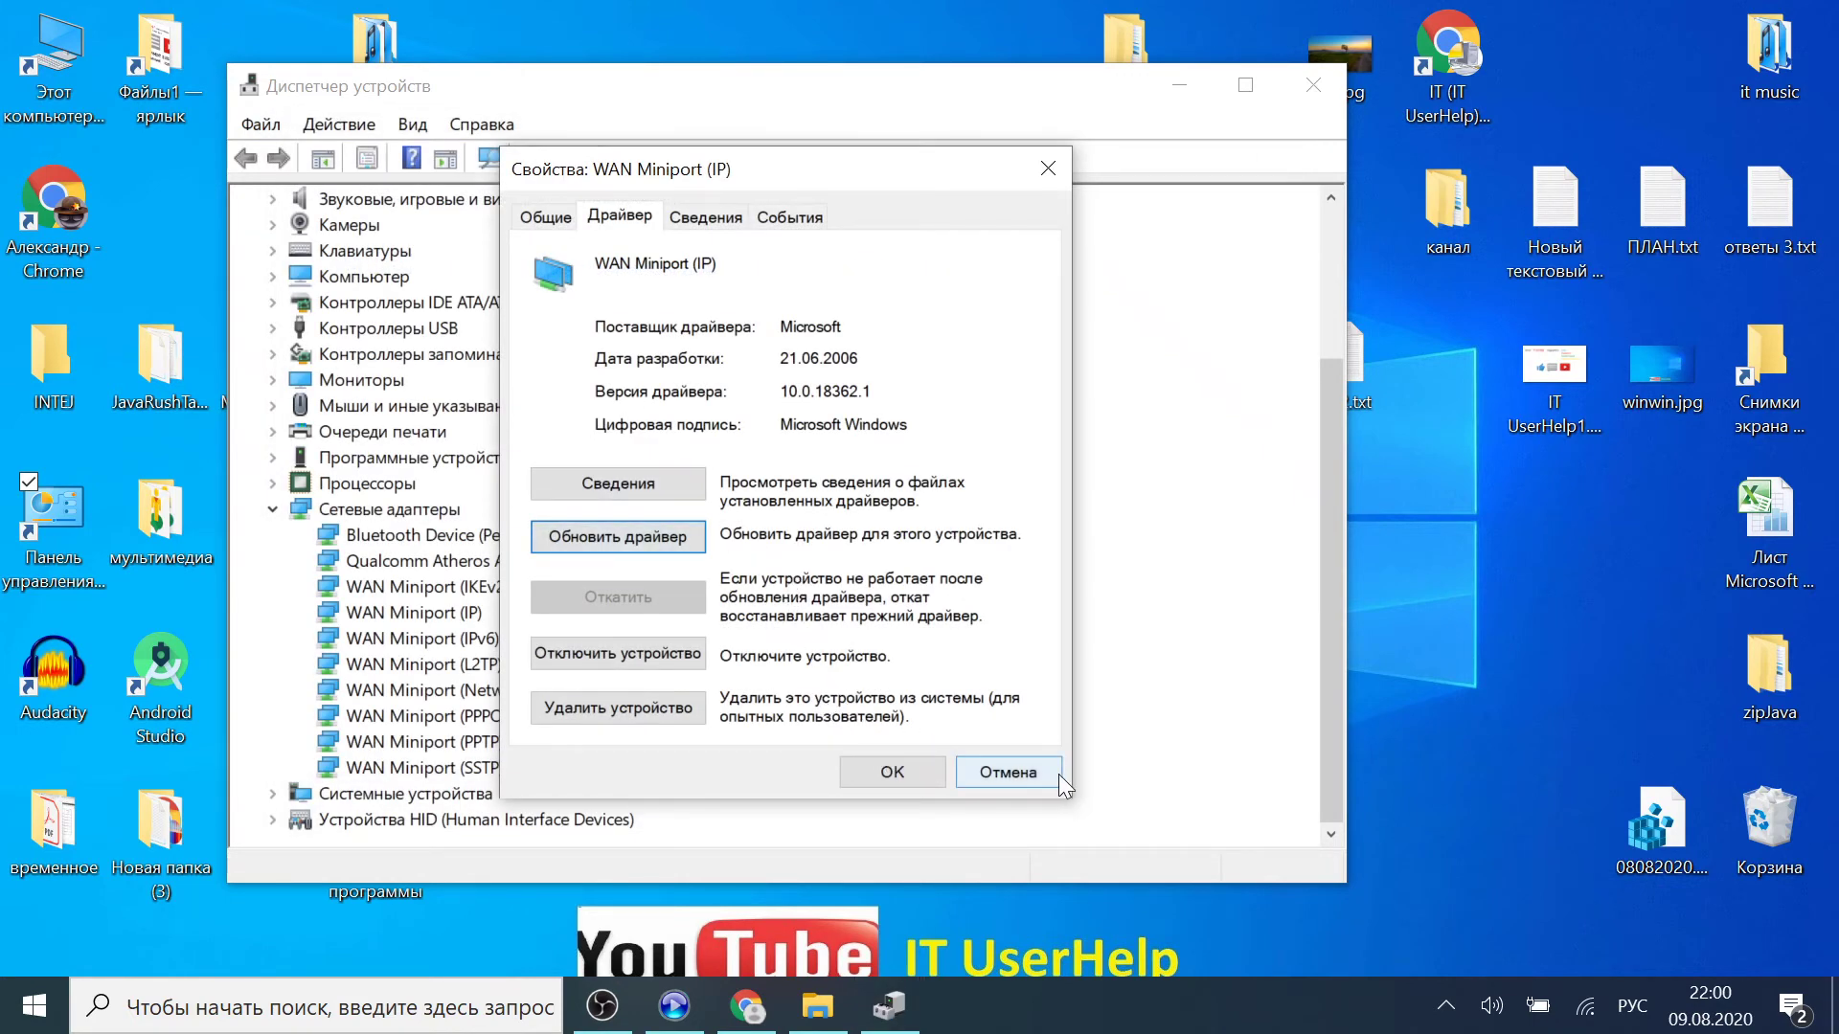
click(1007, 772)
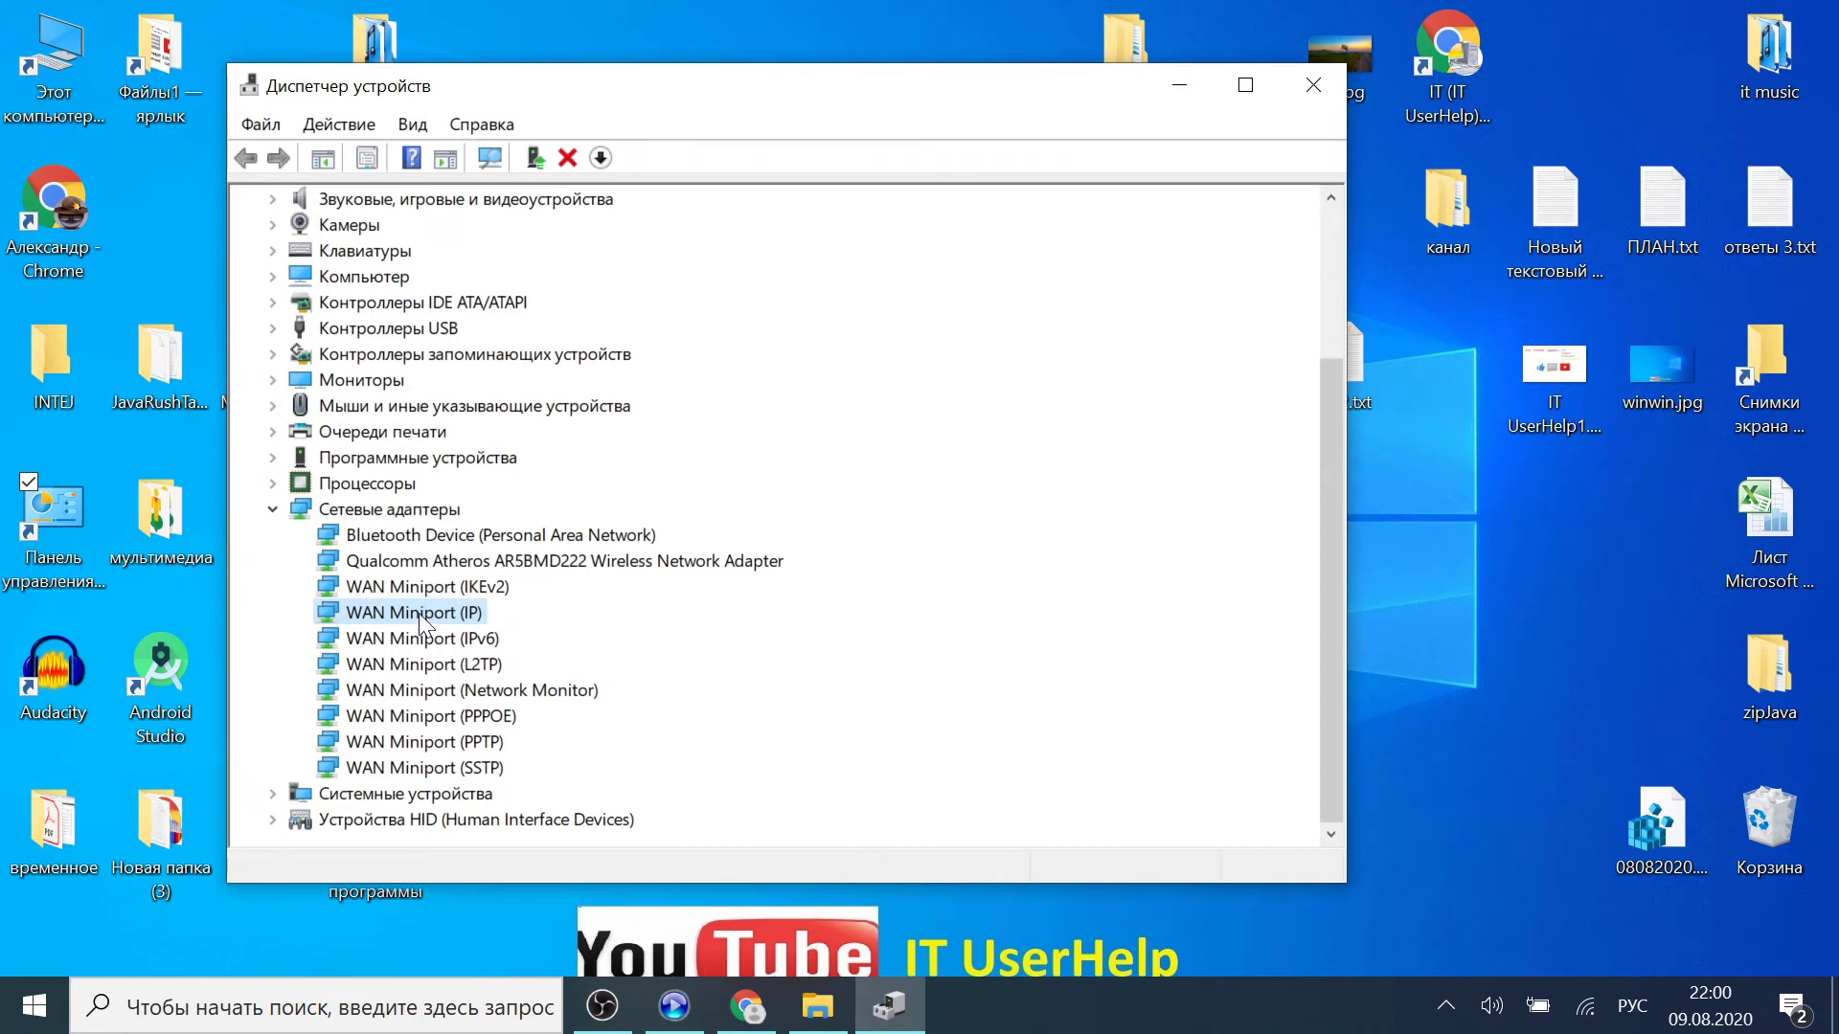
Step: Try an automatic search for updated WAN Miniport (IPv6) drivers and cancel it
right_click(412, 642)
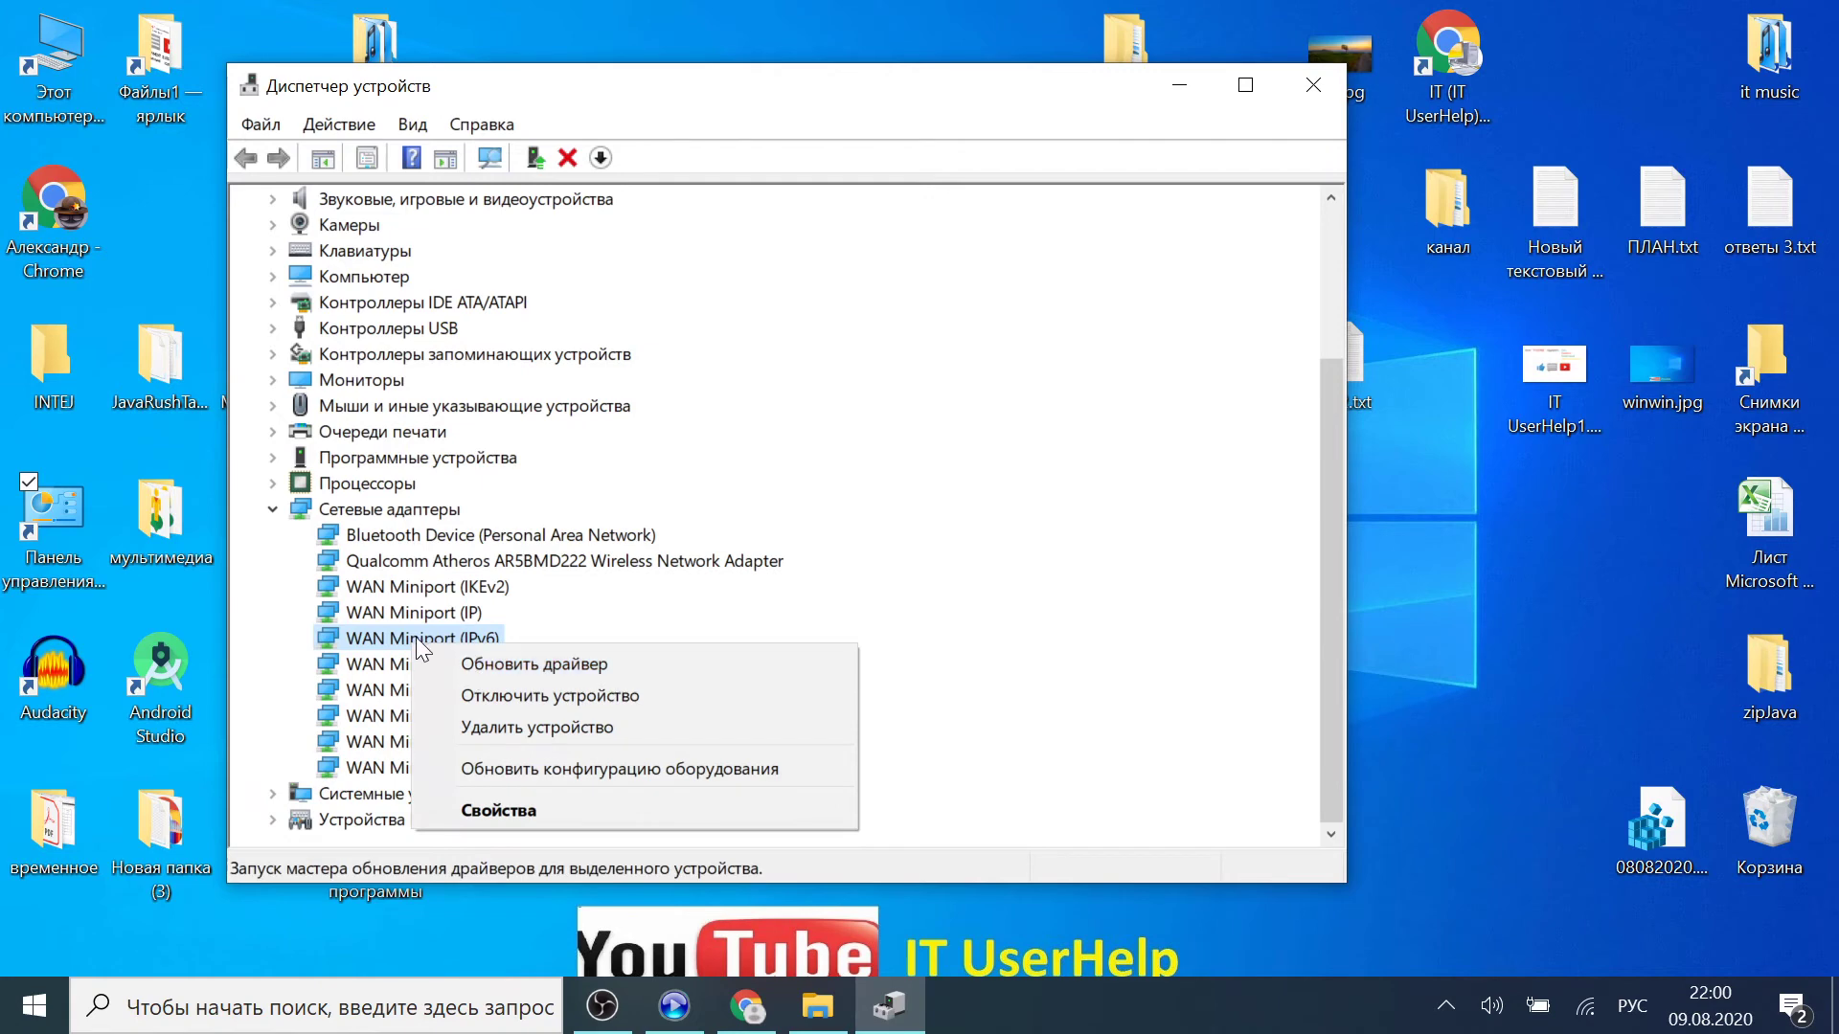
click(486, 664)
click(553, 414)
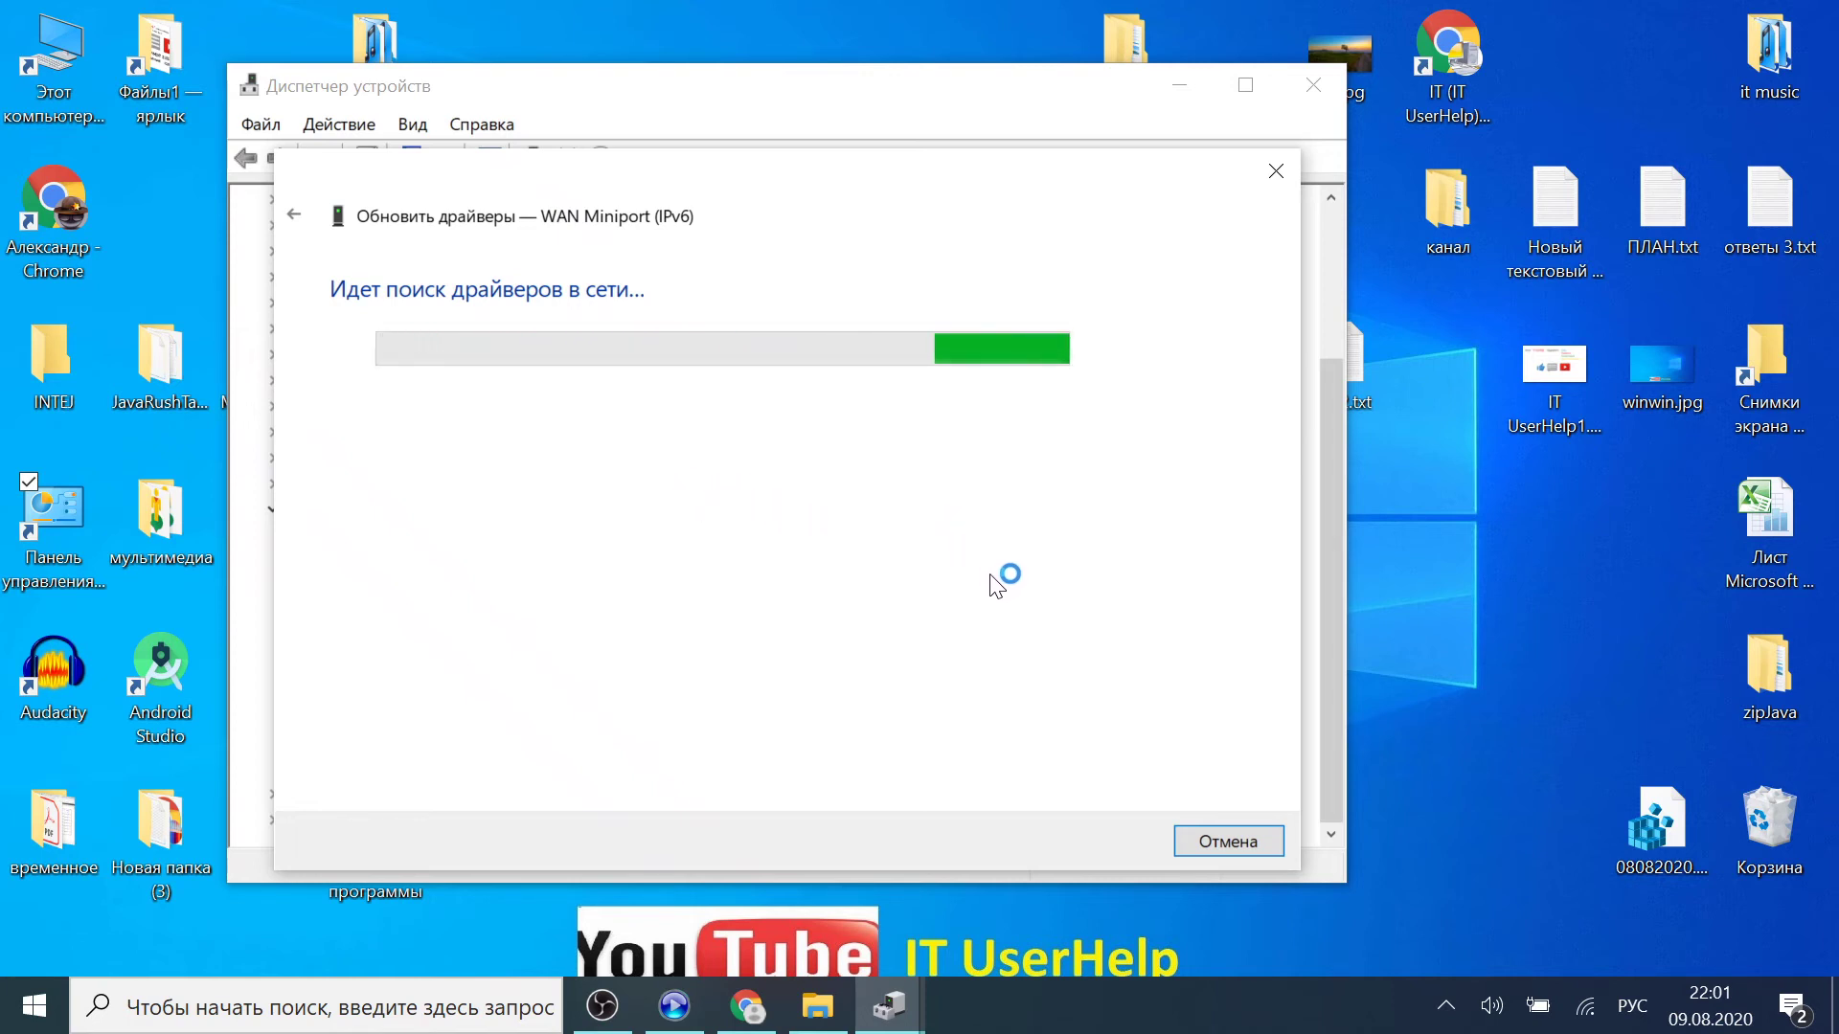
click(1209, 832)
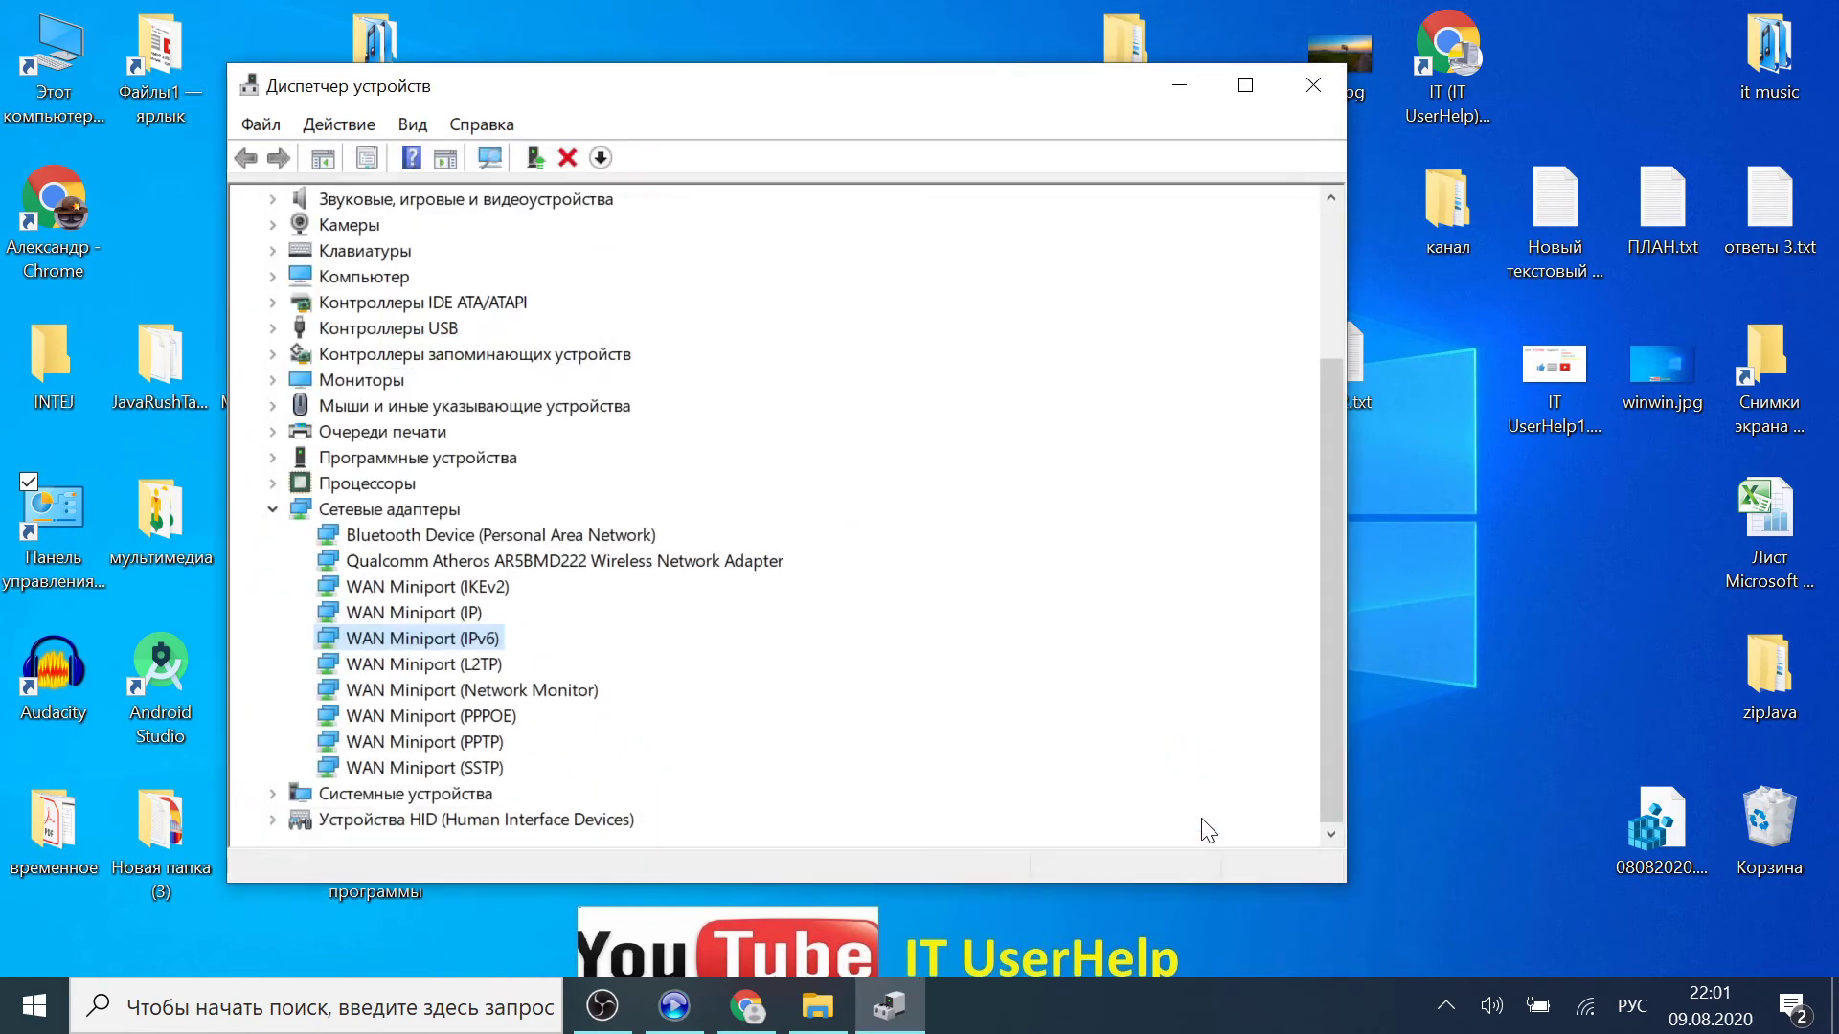
Step: Go through the WAN Miniport adapters from SSTP up to Network Monitor and close Диспетчер устройств
click(398, 769)
click(397, 743)
click(393, 718)
click(398, 691)
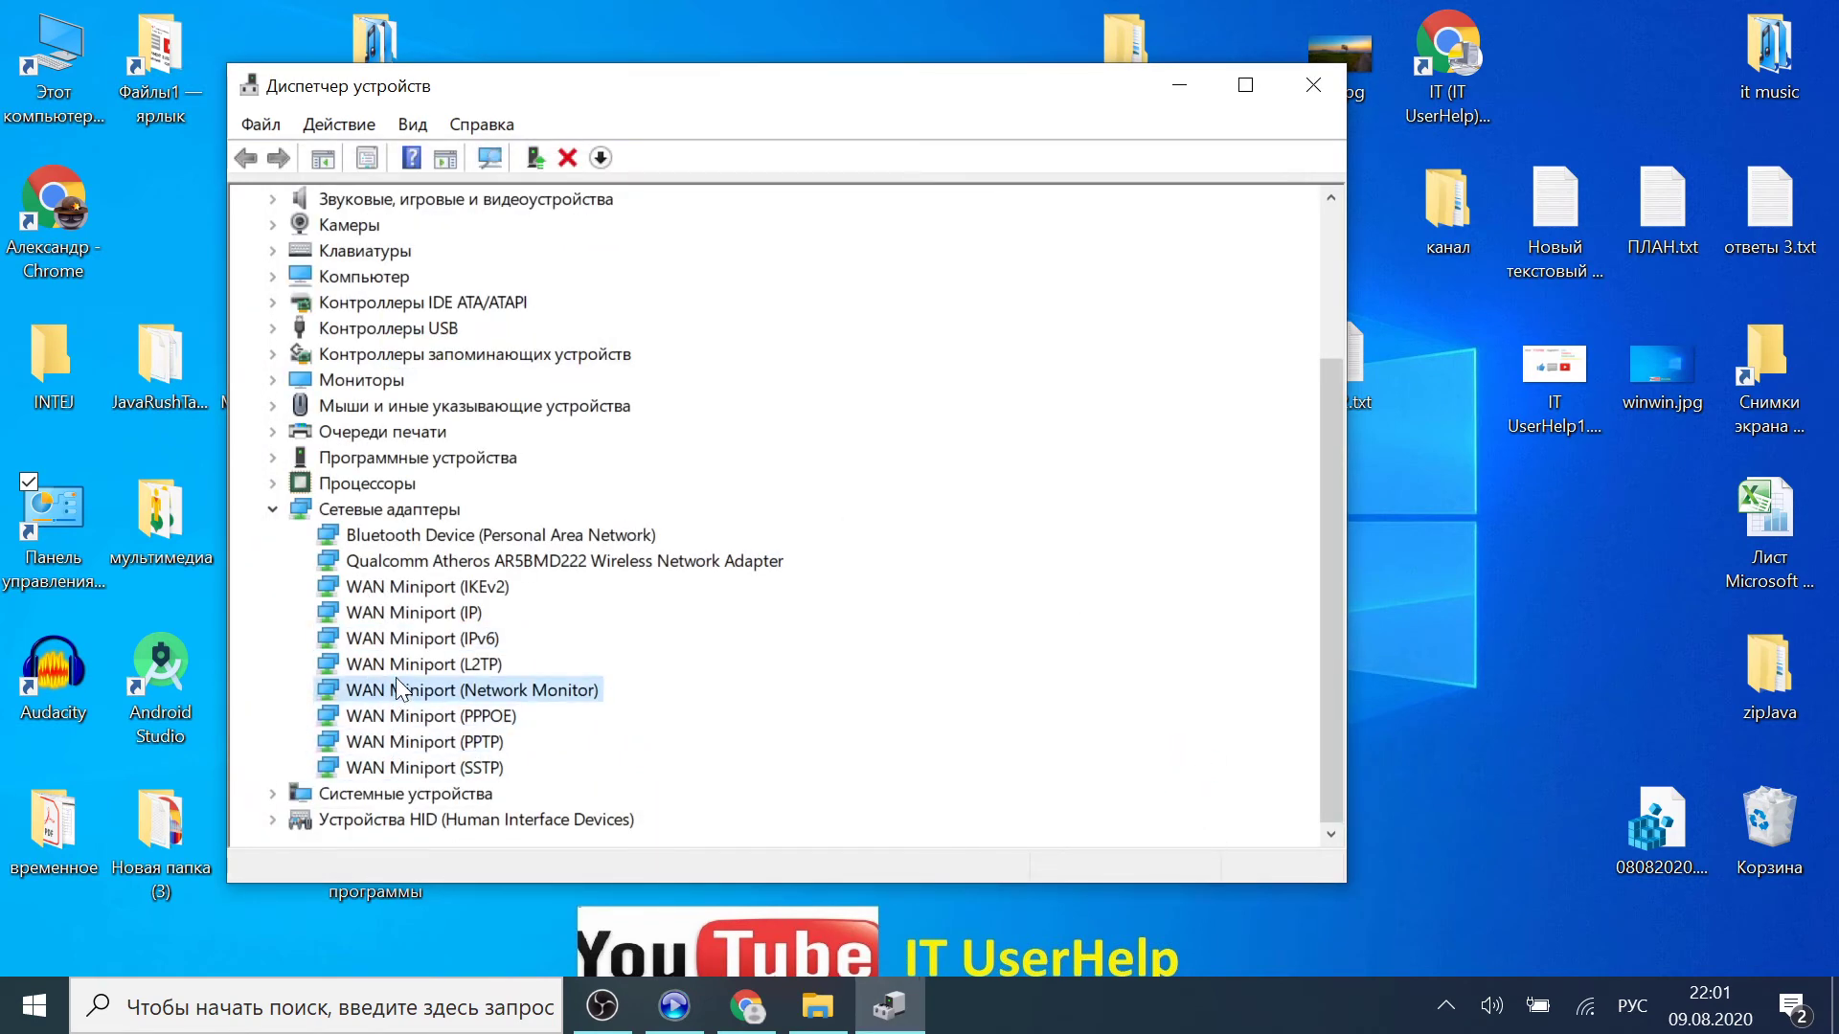
click(1313, 84)
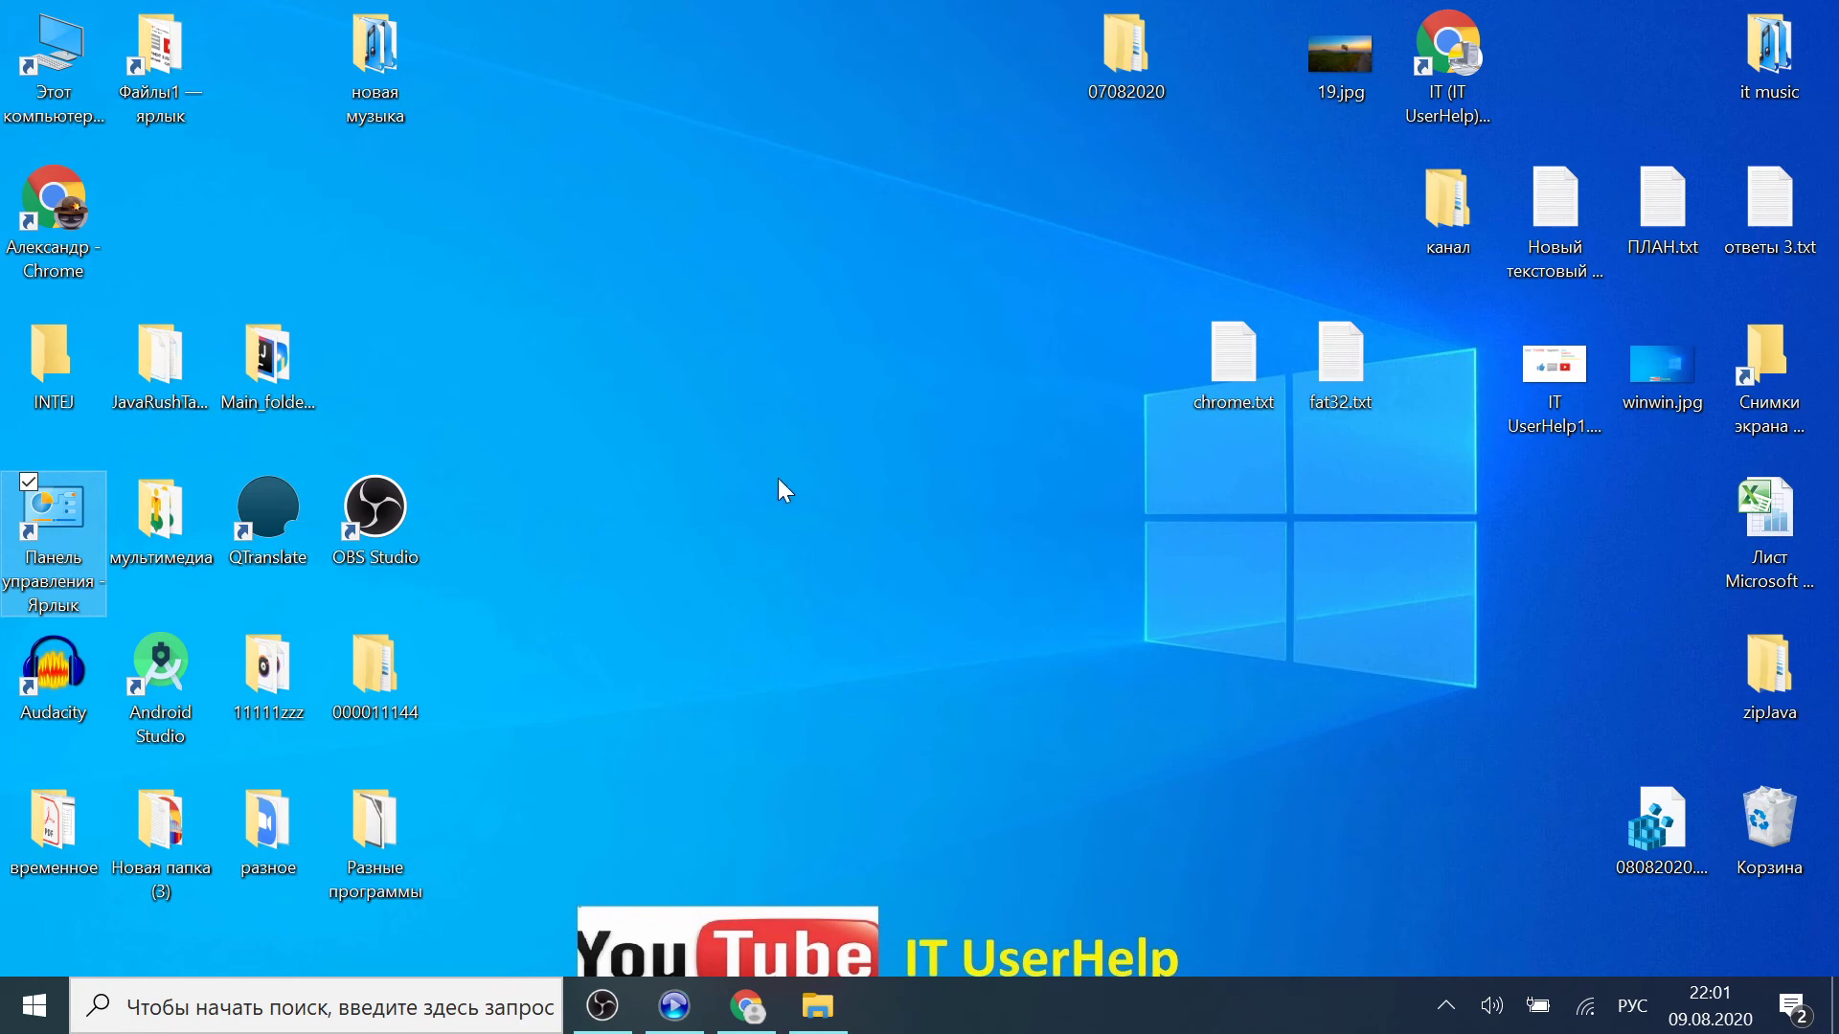
Step: Open the allowed programs list of Брандмауэр Защитника Windows from Control Panel's Система и безопасность and look through to its end
double_click(88, 509)
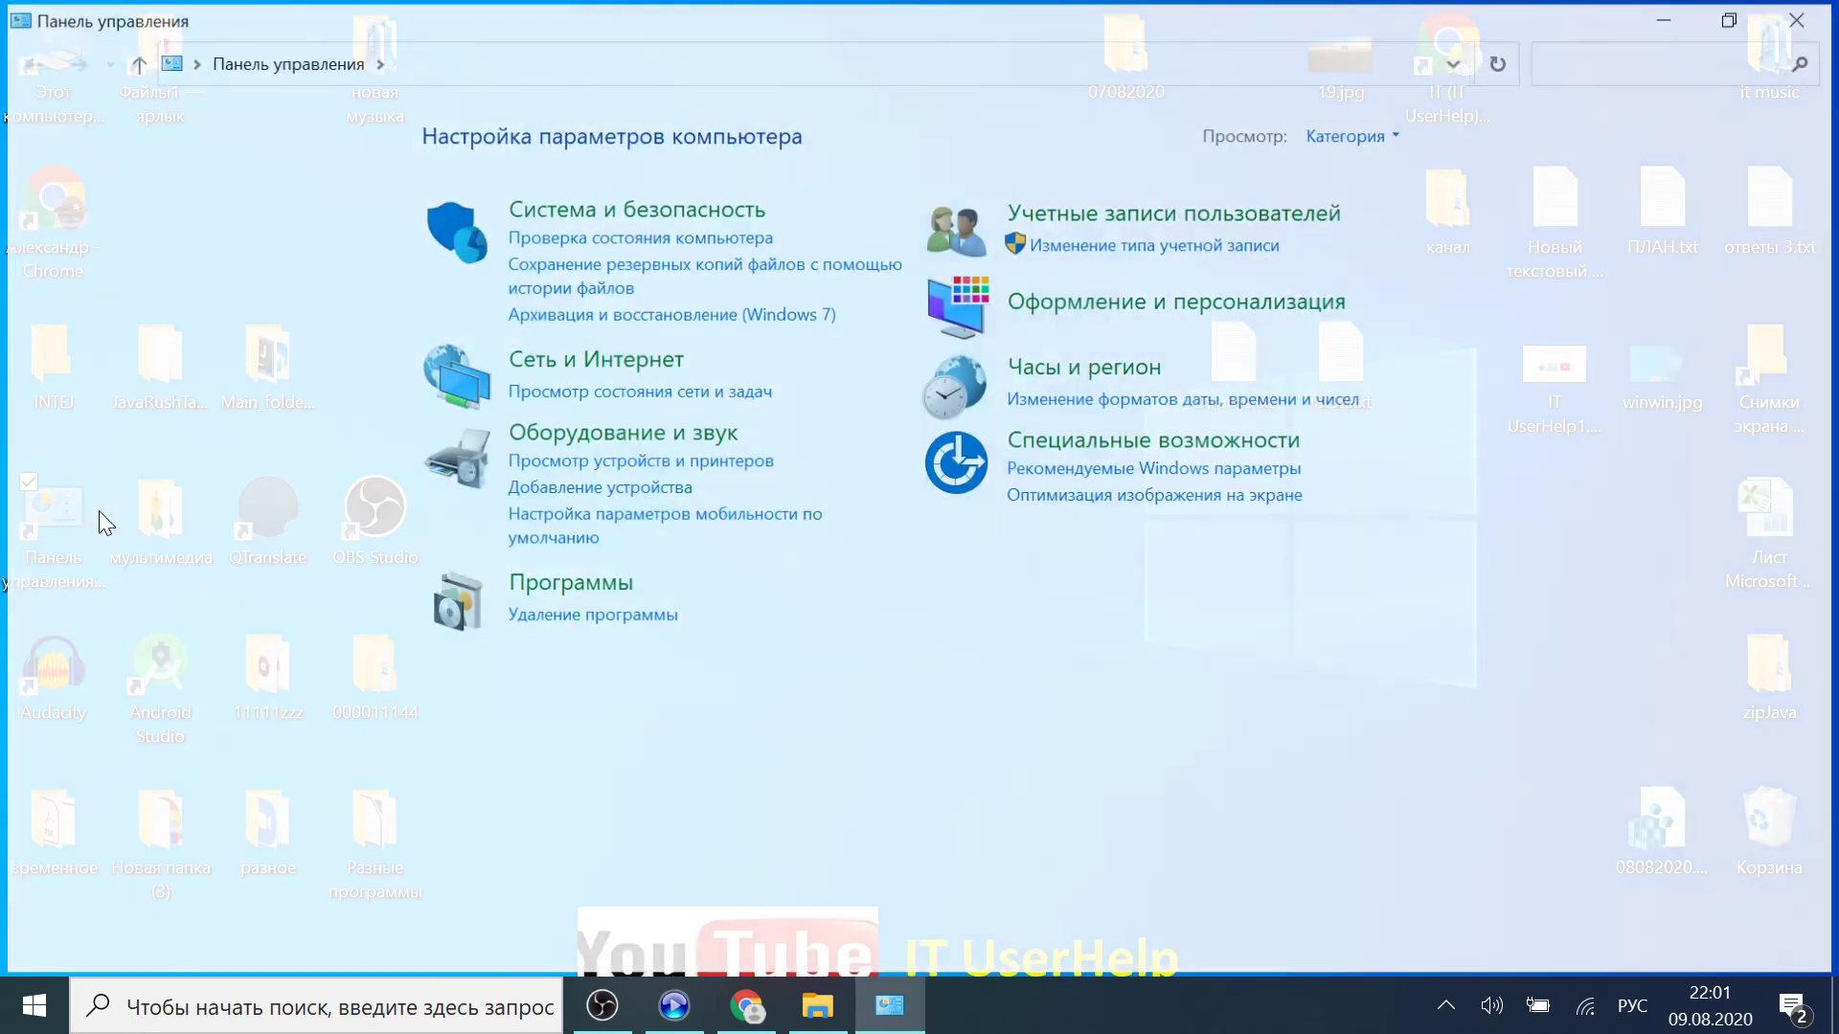
click(628, 209)
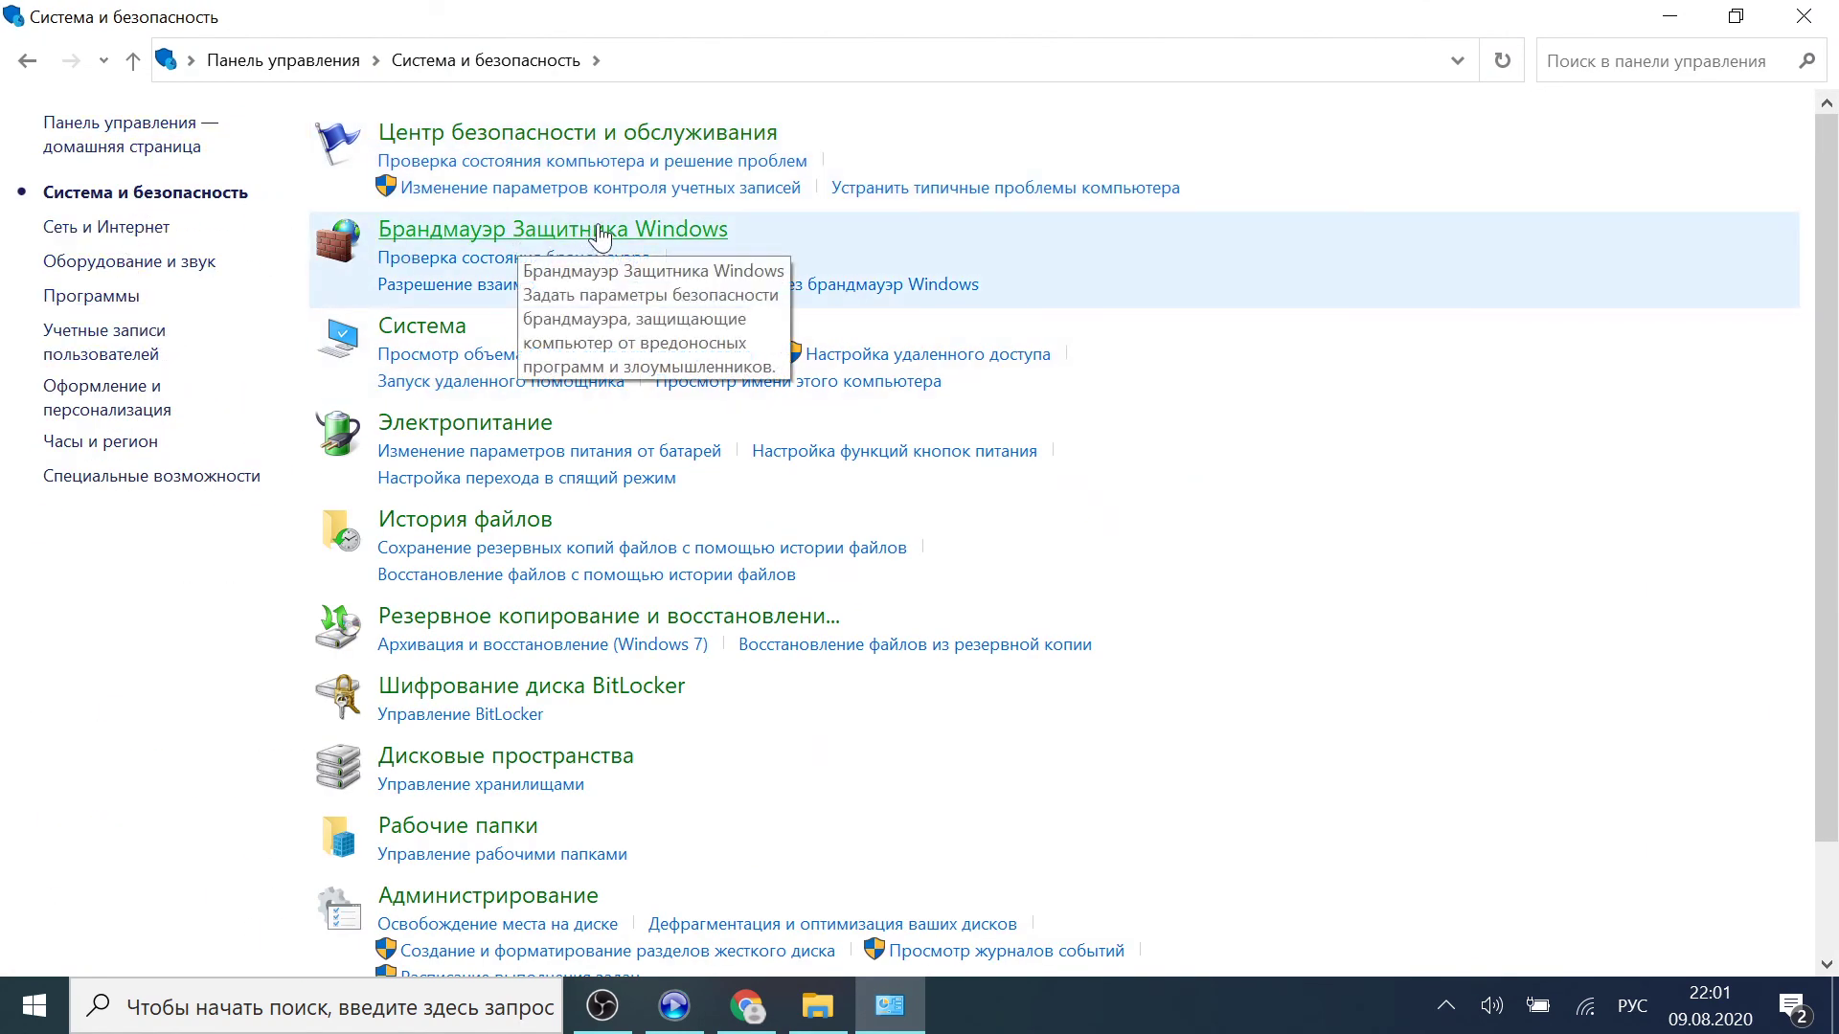
click(689, 239)
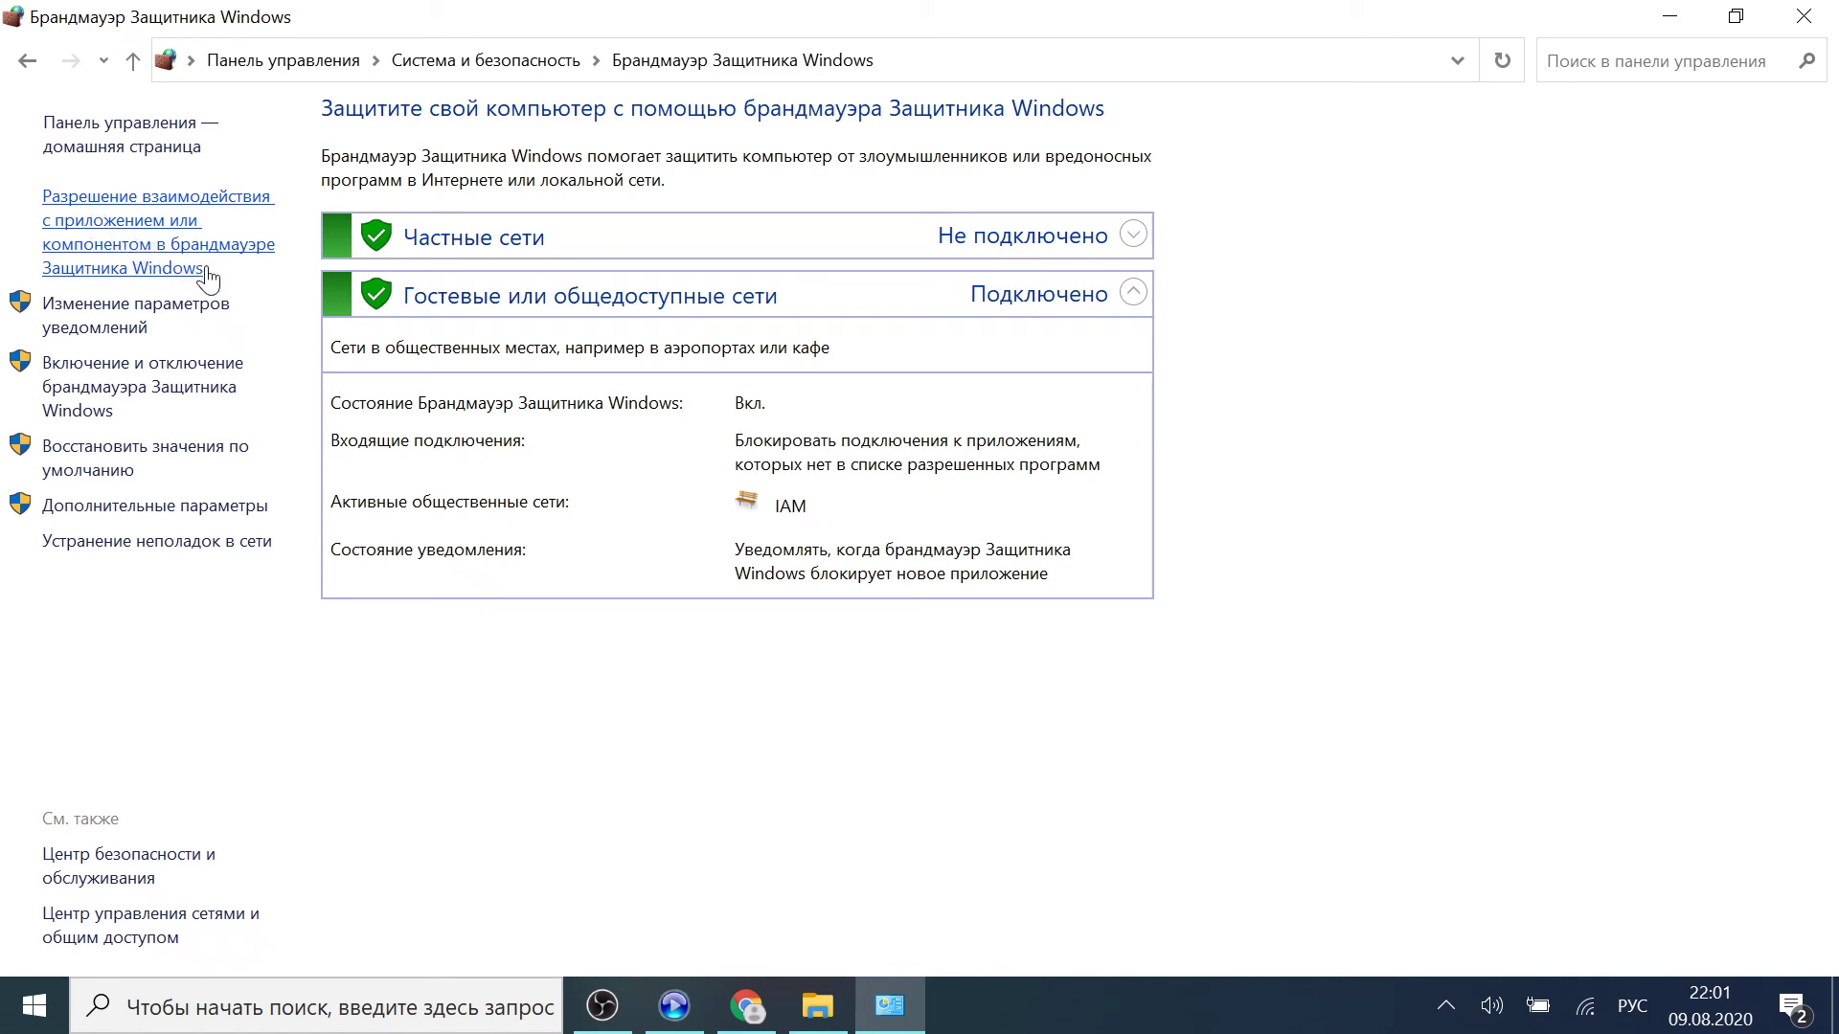
click(112, 252)
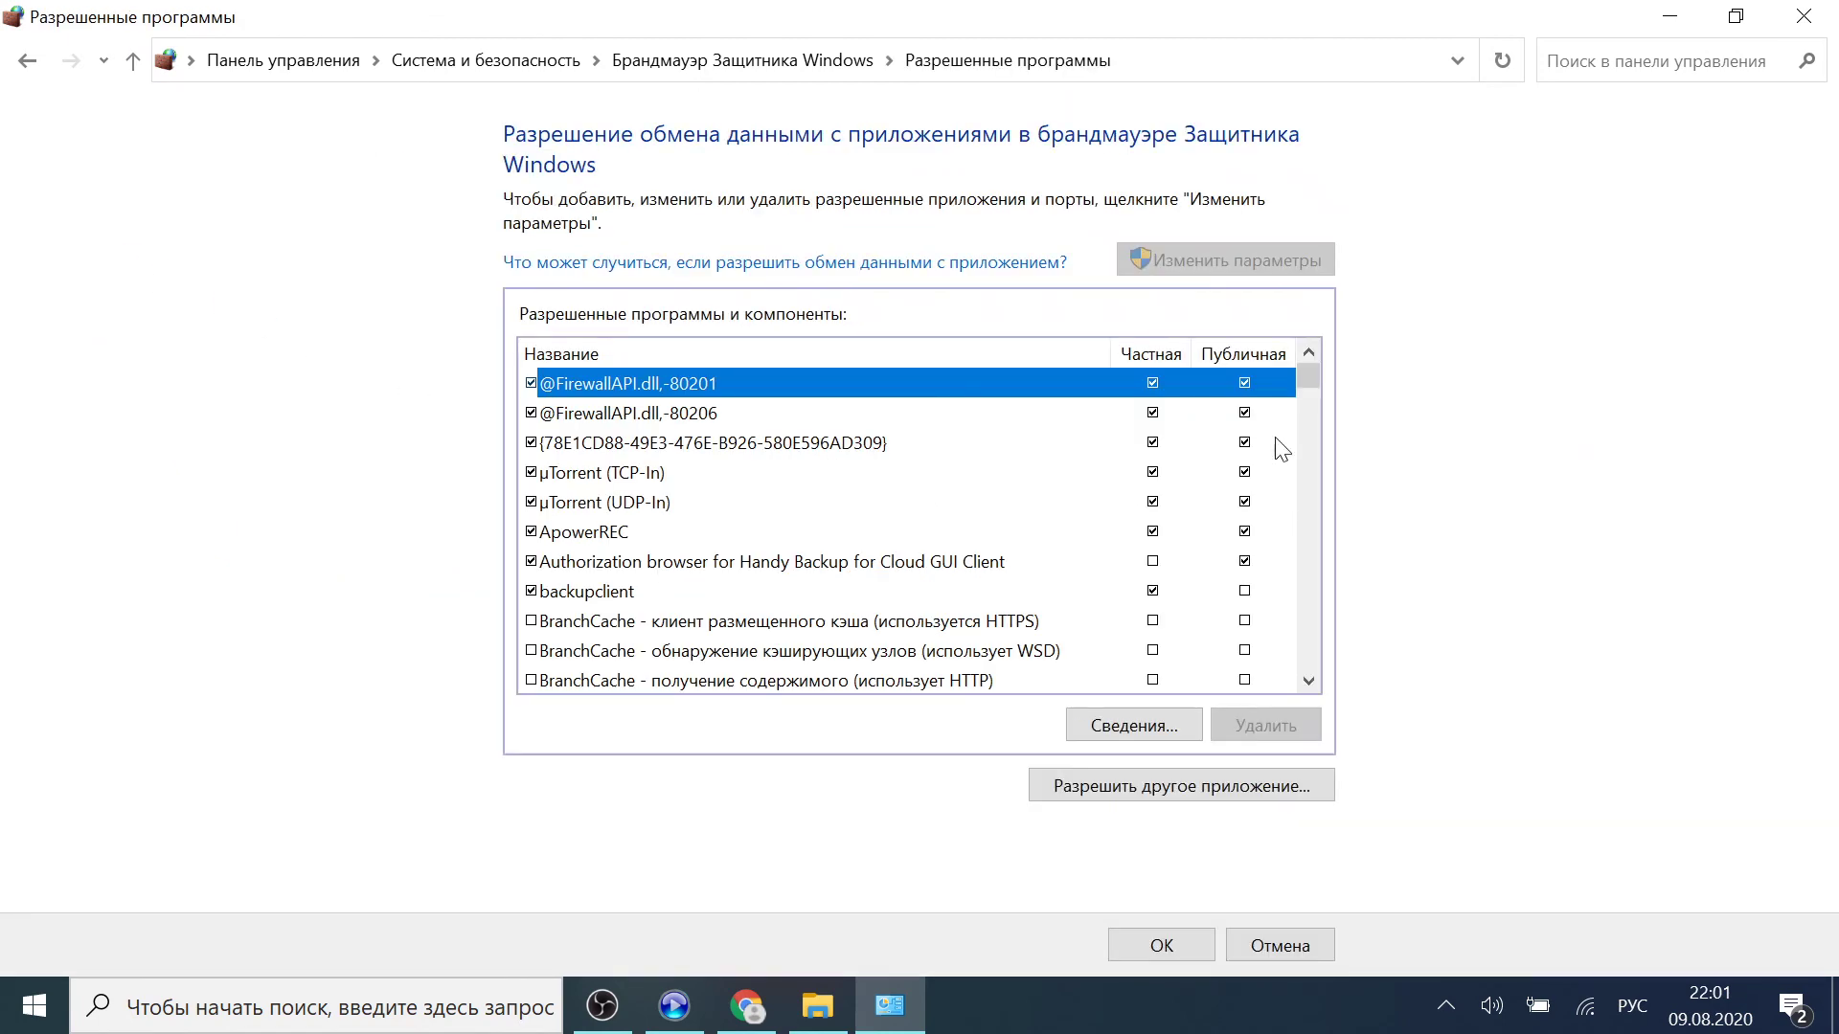
drag(1312, 382, 1308, 669)
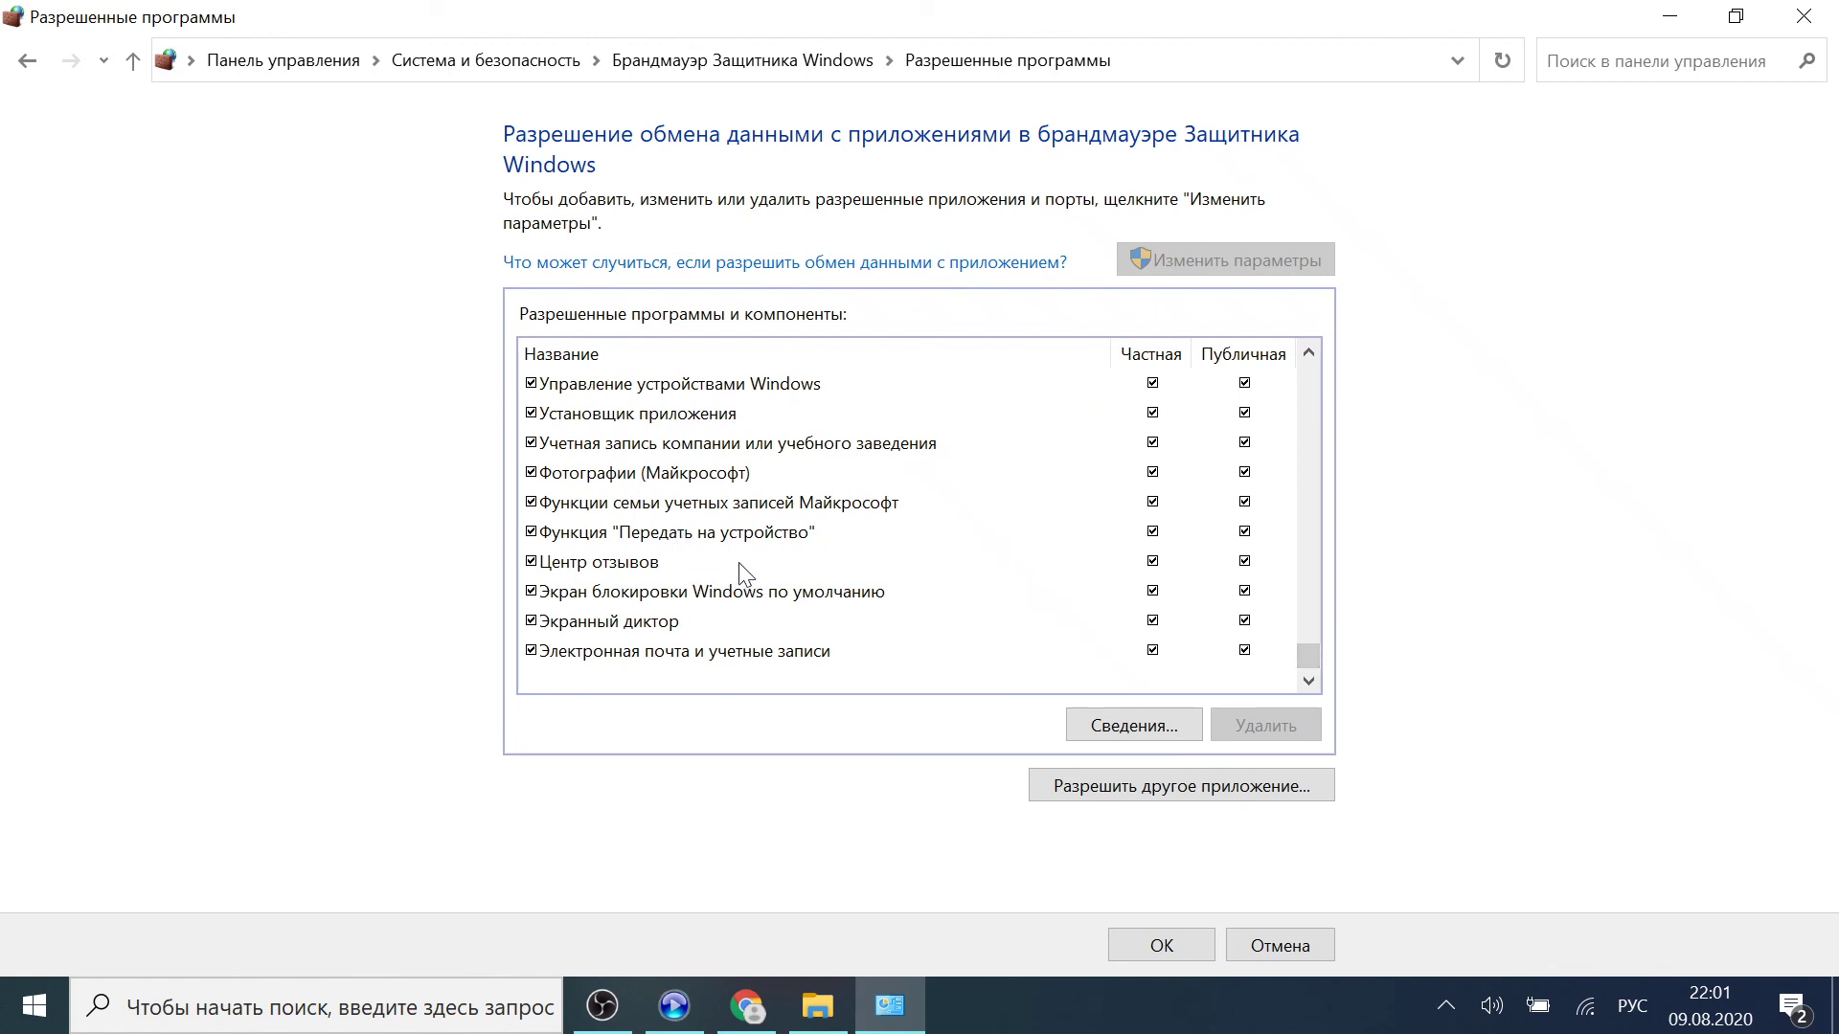
Step: Disallow and re-allow Функция "Передать на устройство" in the firewall list, leave without saving and close Control Panel
click(532, 533)
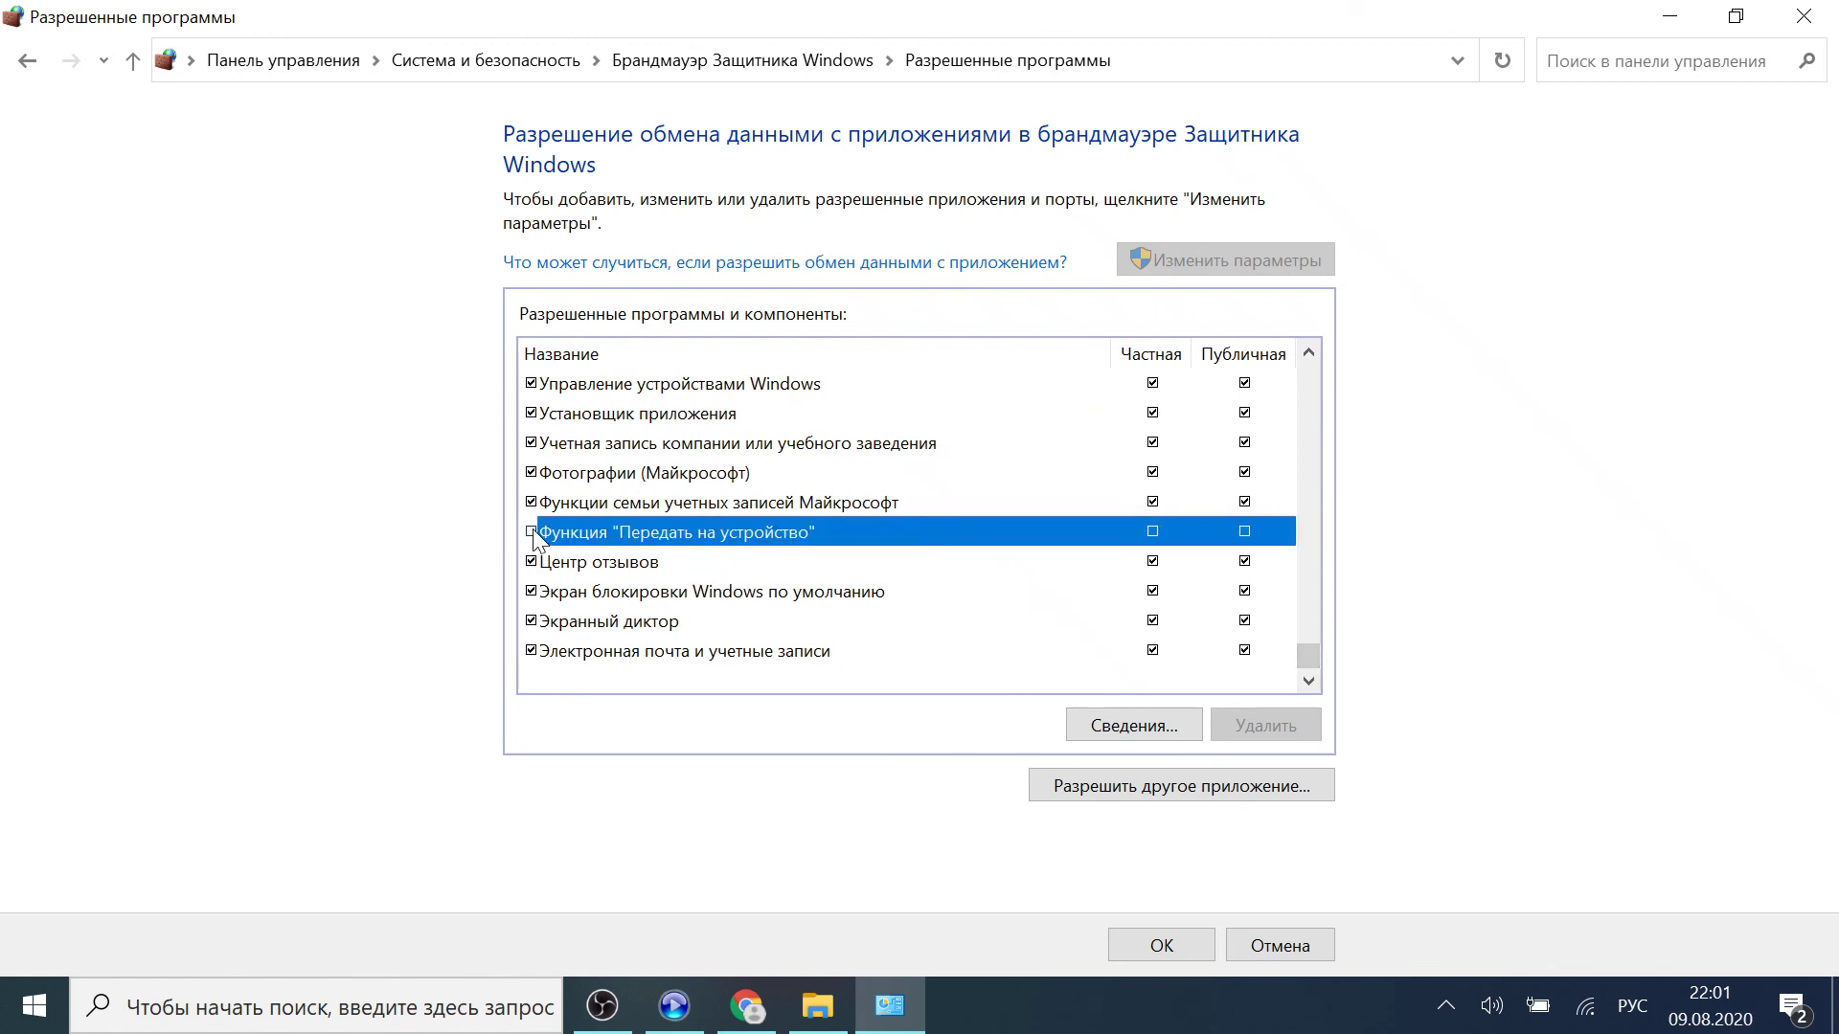
click(532, 533)
click(1259, 957)
click(1806, 13)
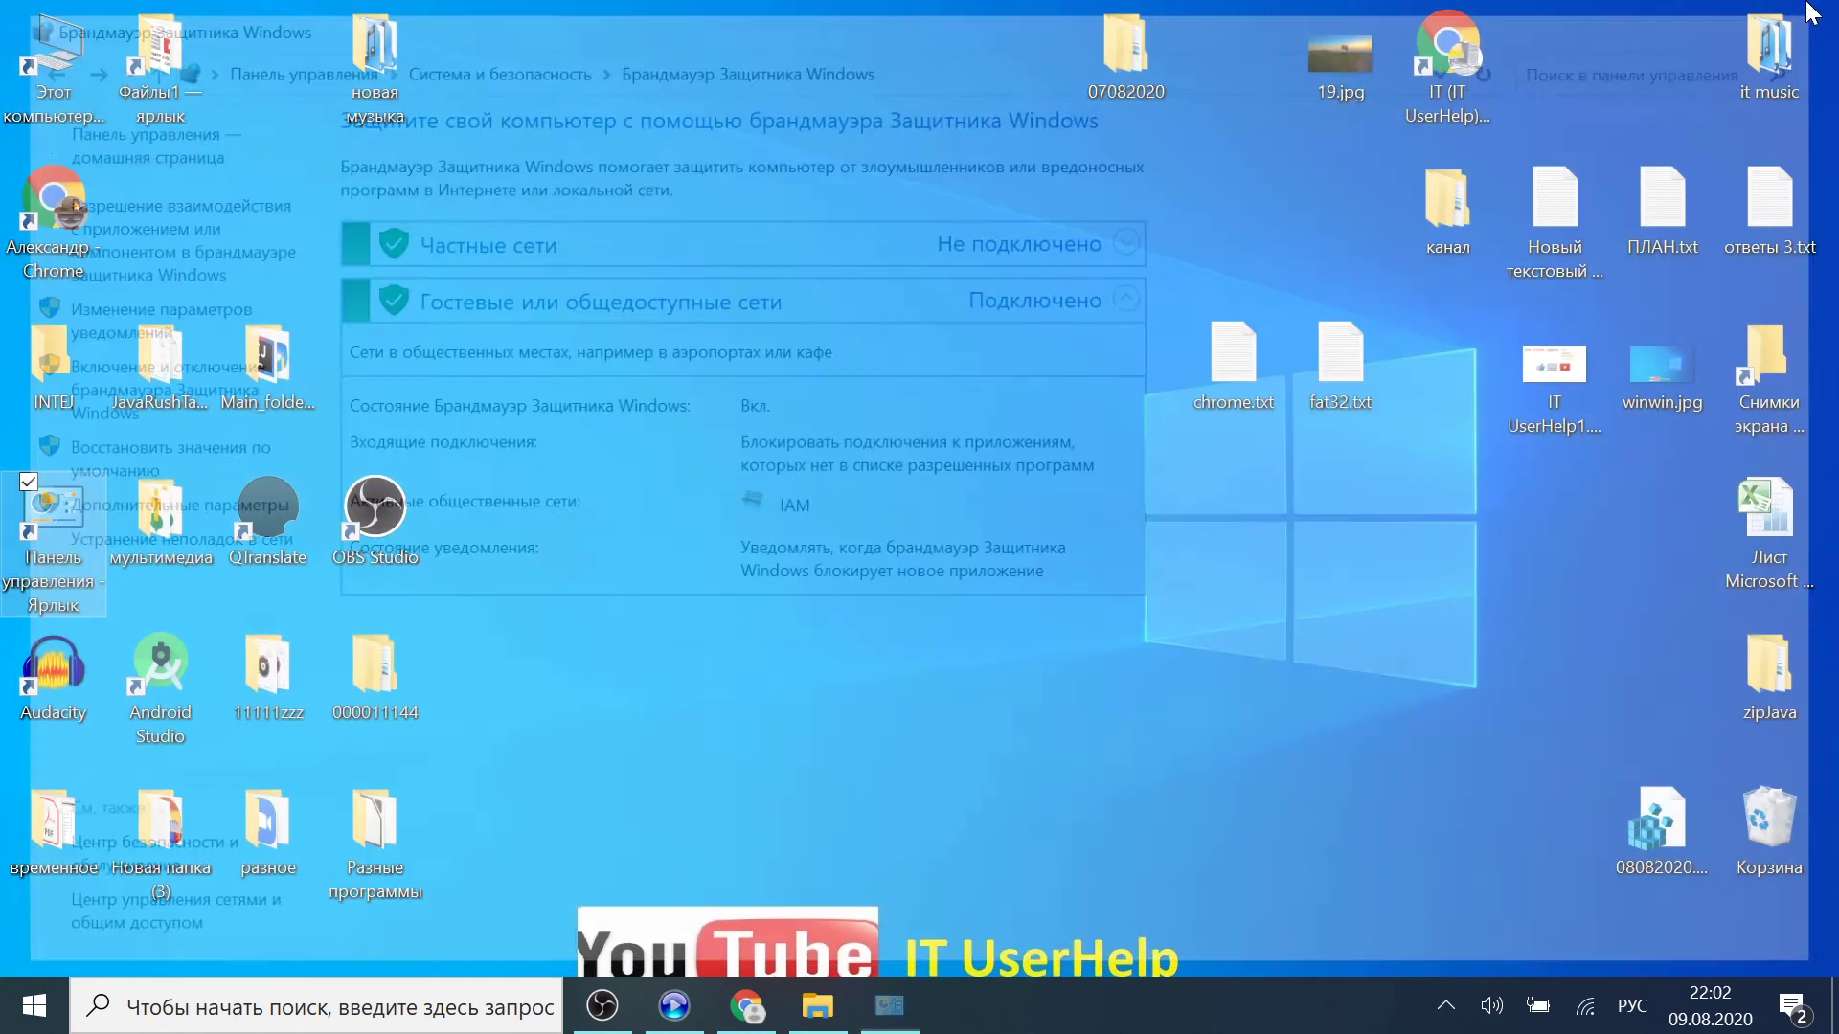
Step: Open the image IT UserHelp1.jpg from the desktop
double_click(1580, 393)
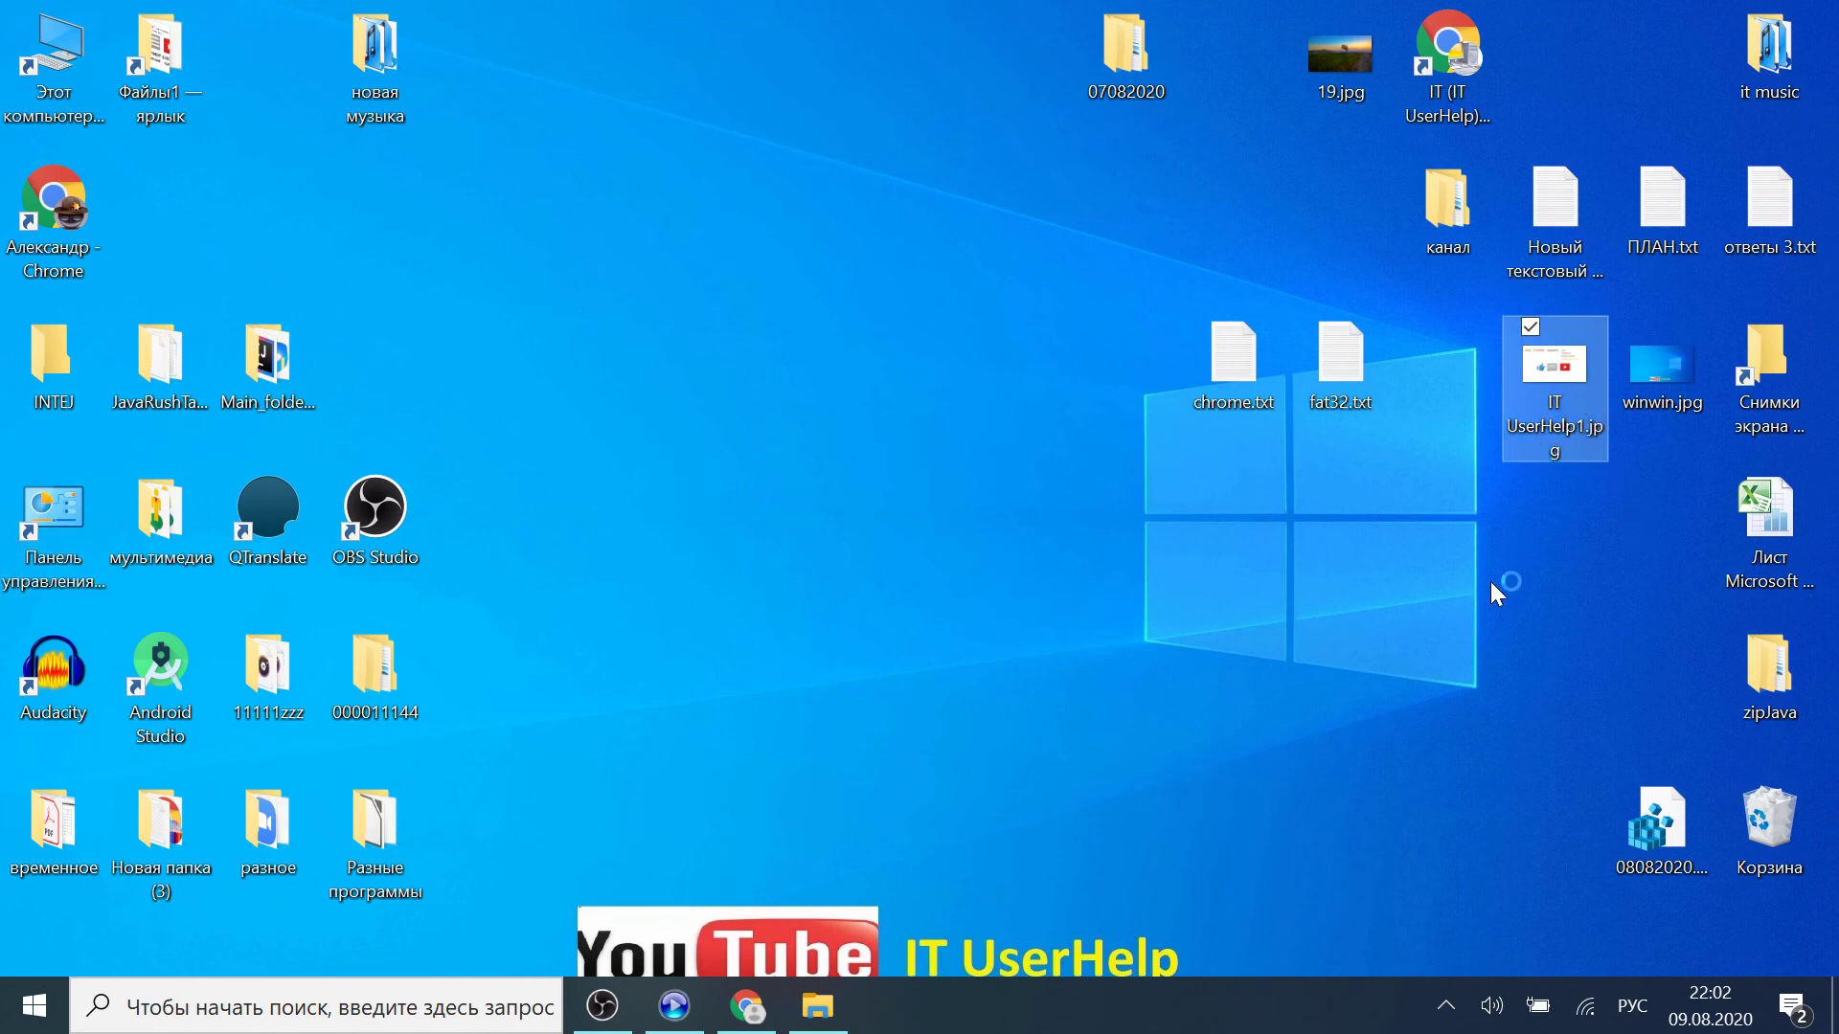